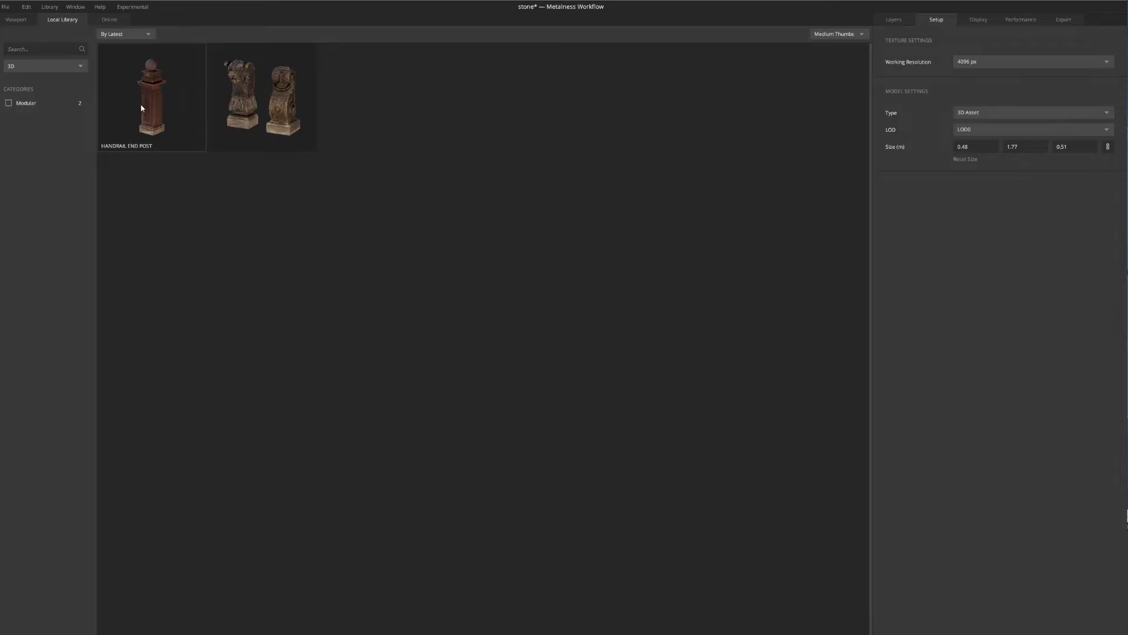
# Find the Granite Rock 2x2 M surface in the local library and add it as a layer over the handrail end post
pyautogui.click(18, 22)
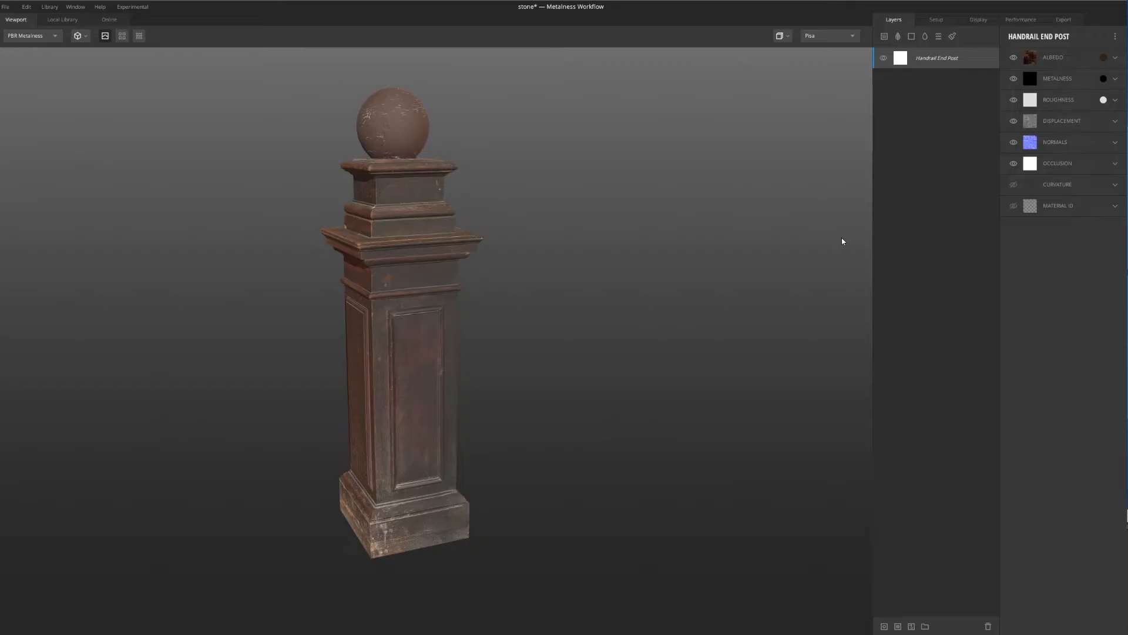
pyautogui.click(885, 36)
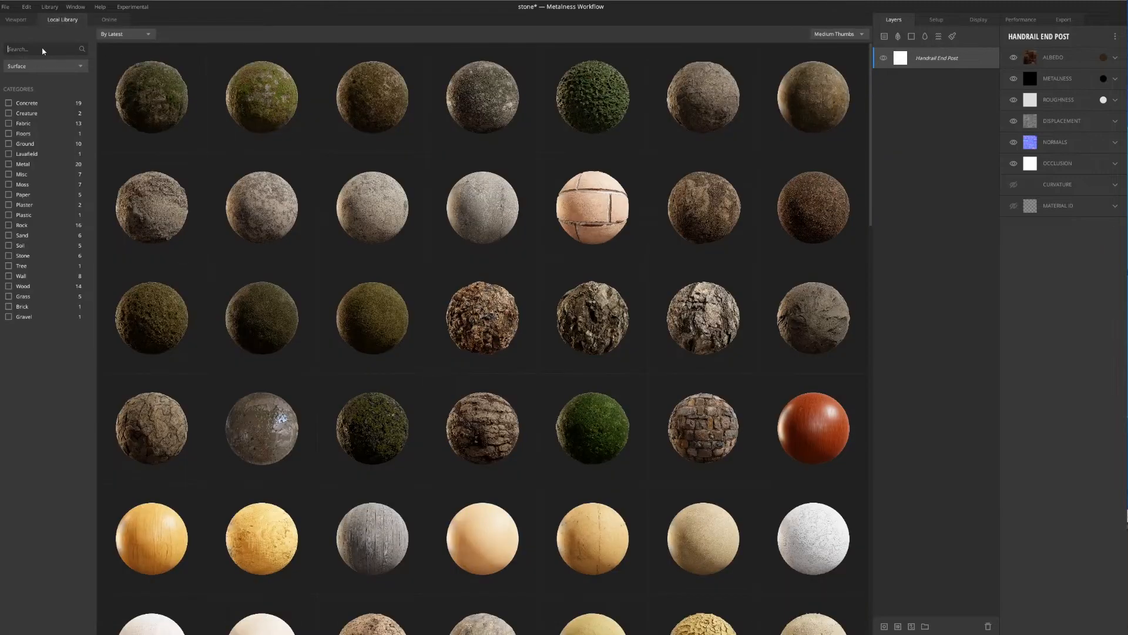
pyautogui.write('grani')
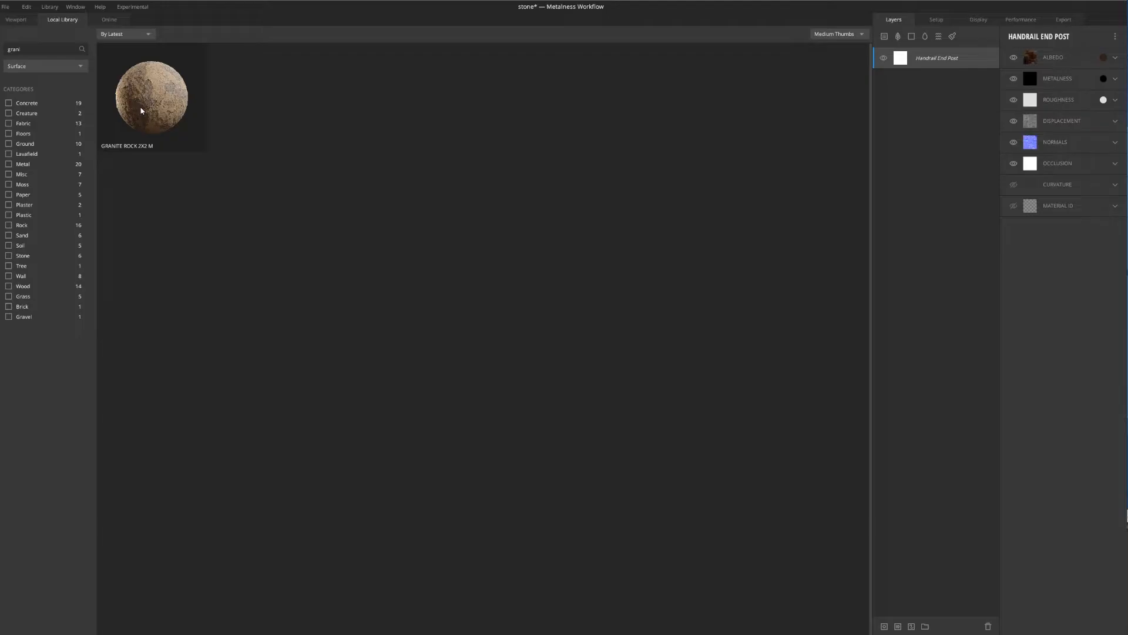
pyautogui.click(141, 111)
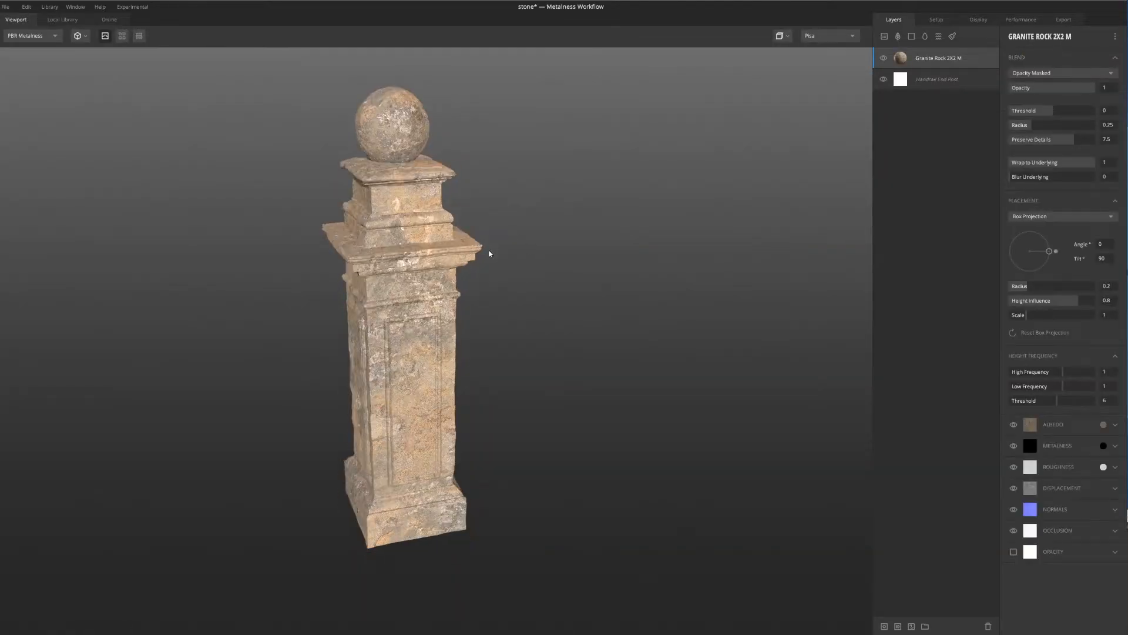
# Add the Rock Patch atlas material as a new layer above the granite rock layer
pyautogui.moveTo(496, 228); pyautogui.dragTo(566, 255)
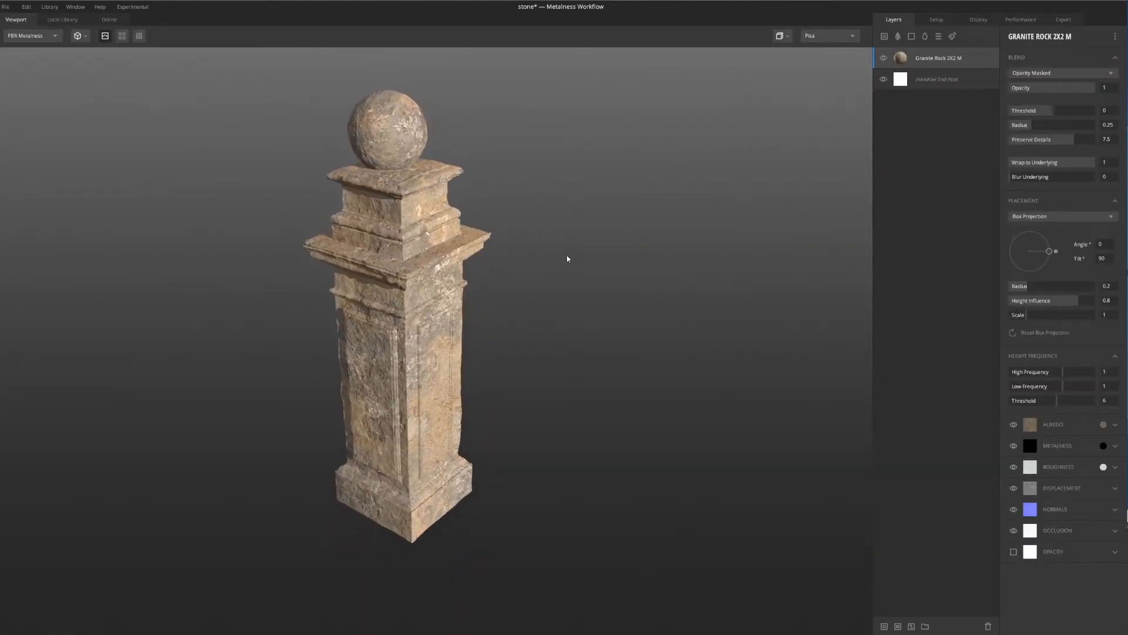
pyautogui.scroll(5, 453, 289)
pyautogui.scroll(-4, 441, 243)
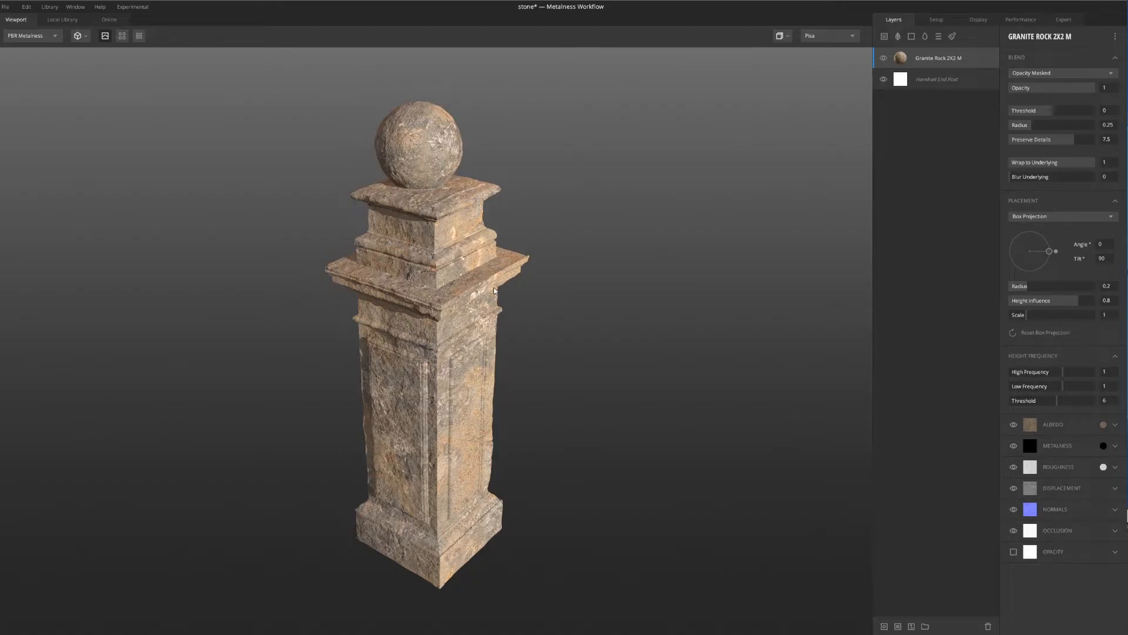
pyautogui.scroll(5, 481, 300)
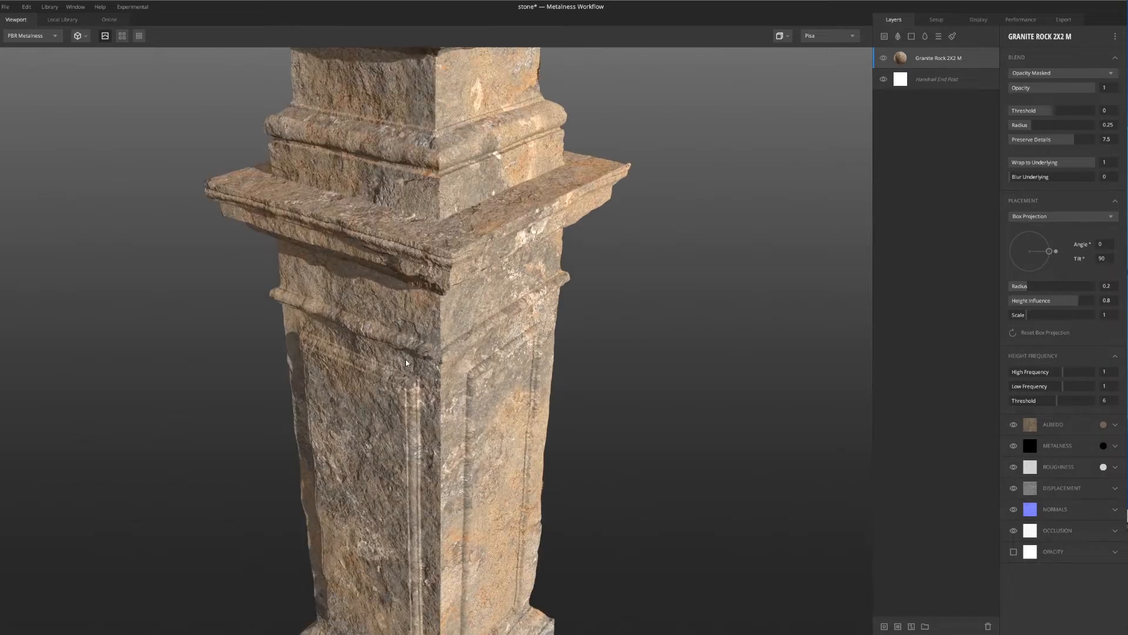
pyautogui.scroll(3, 406, 362)
pyautogui.scroll(-8, 416, 266)
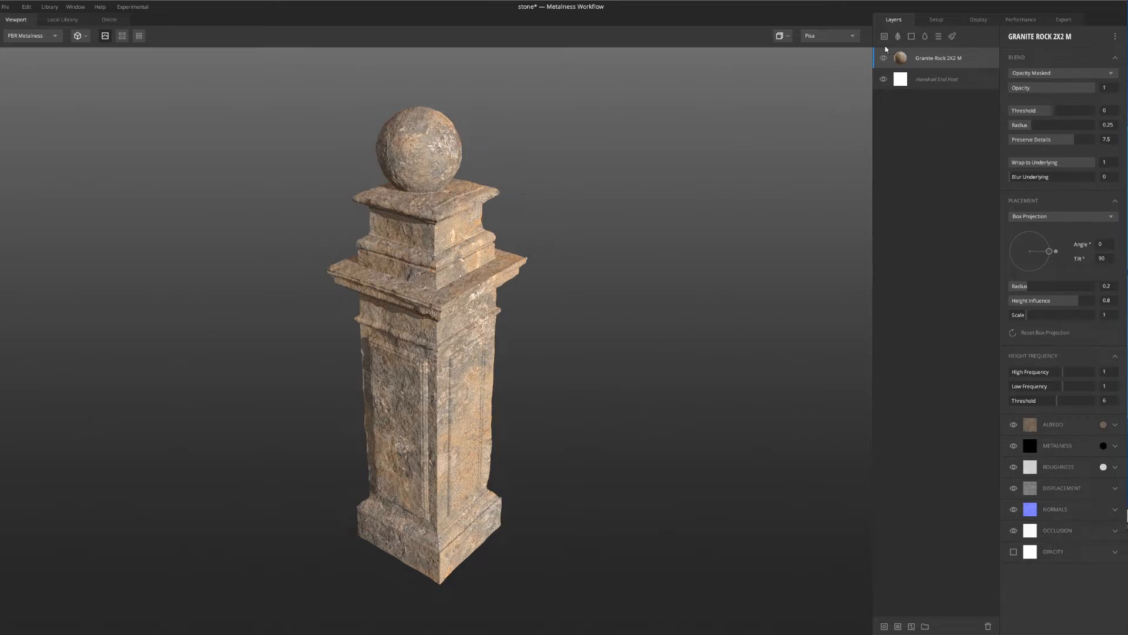
pyautogui.click(898, 35)
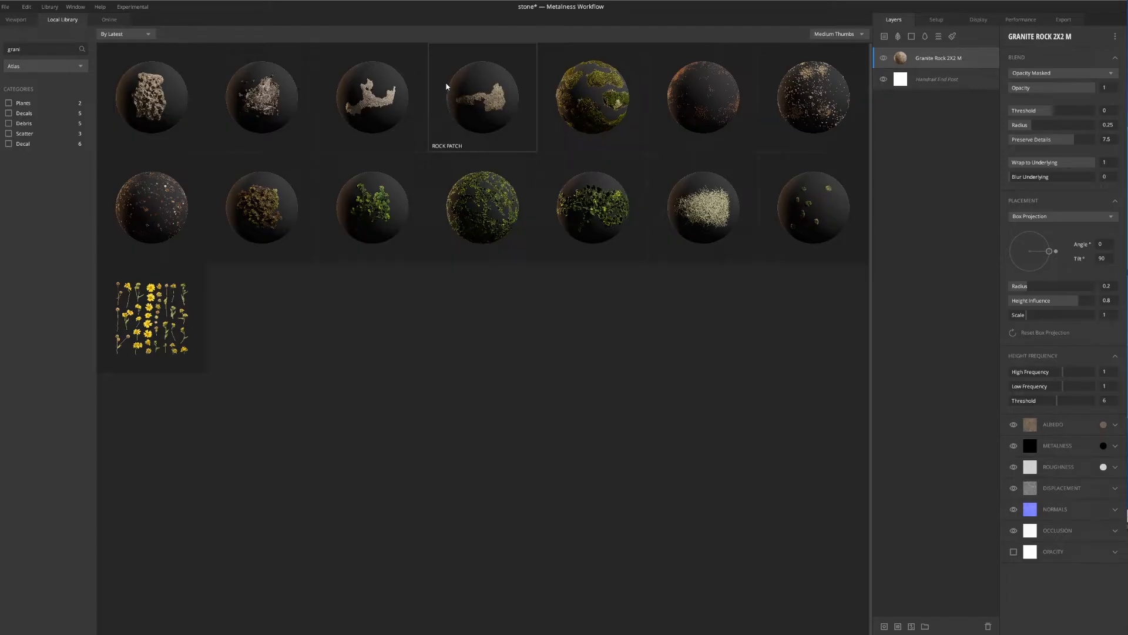
pyautogui.click(492, 97)
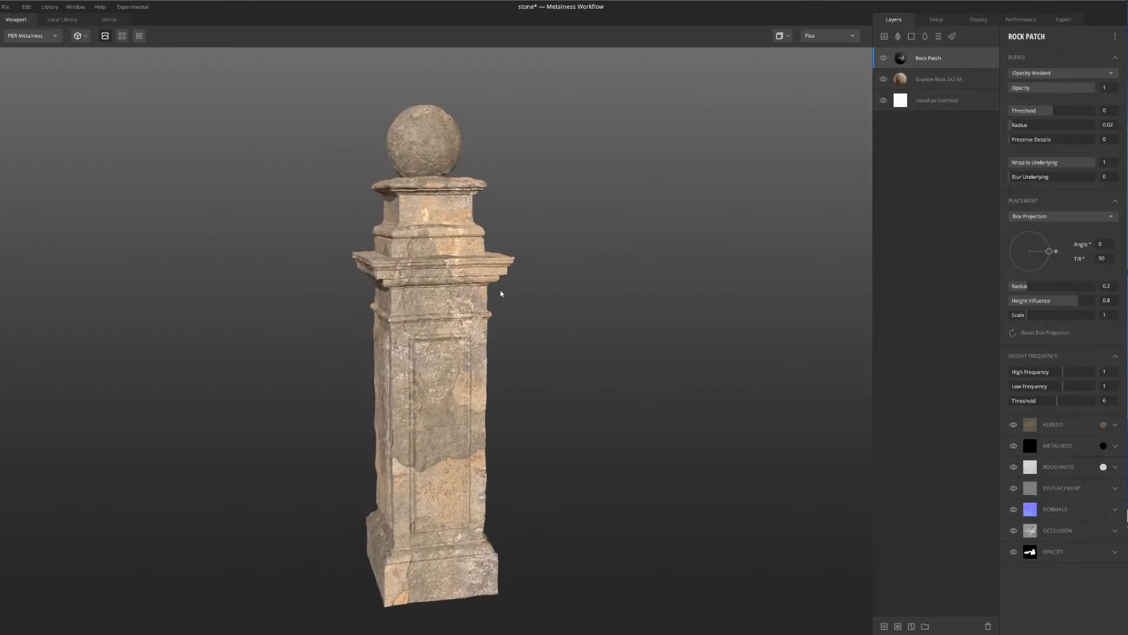
# Examine the rock patch's coverage and detail on several sides of the post, comparing it with the Rock Patch layer hidden and shown
pyautogui.scroll(5, 440, 371)
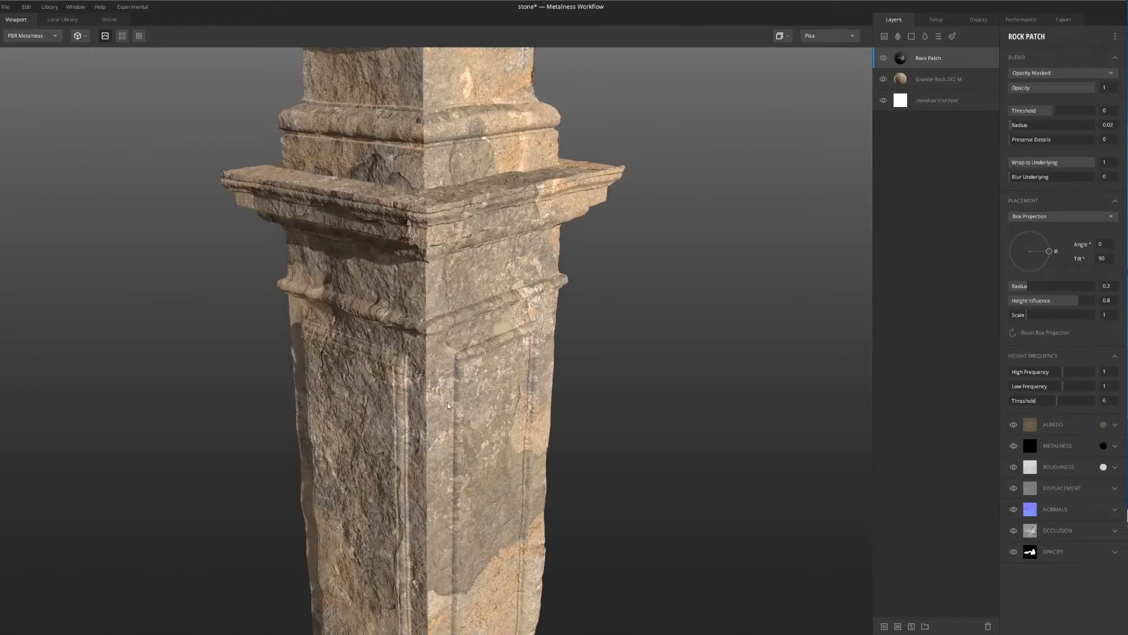
pyautogui.moveTo(447, 402); pyautogui.dragTo(454, 330)
pyautogui.scroll(-3, 450, 282)
pyautogui.moveTo(449, 276); pyautogui.dragTo(428, 262)
pyautogui.scroll(-4, 429, 261)
pyautogui.scroll(3, 375, 224)
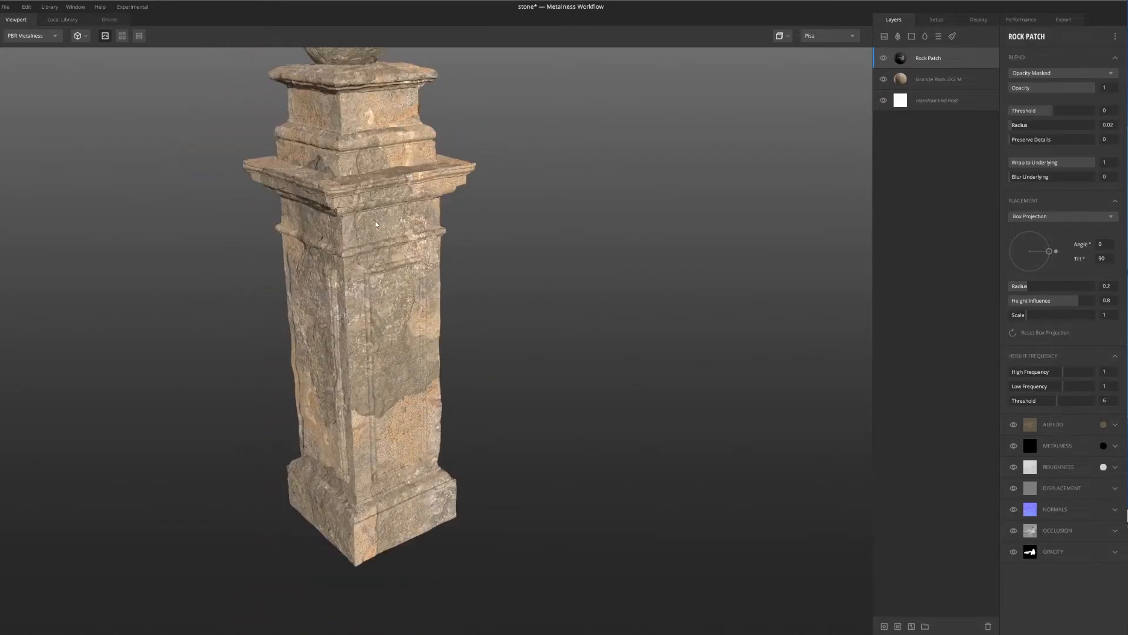
pyautogui.click(884, 58)
pyautogui.click(884, 58)
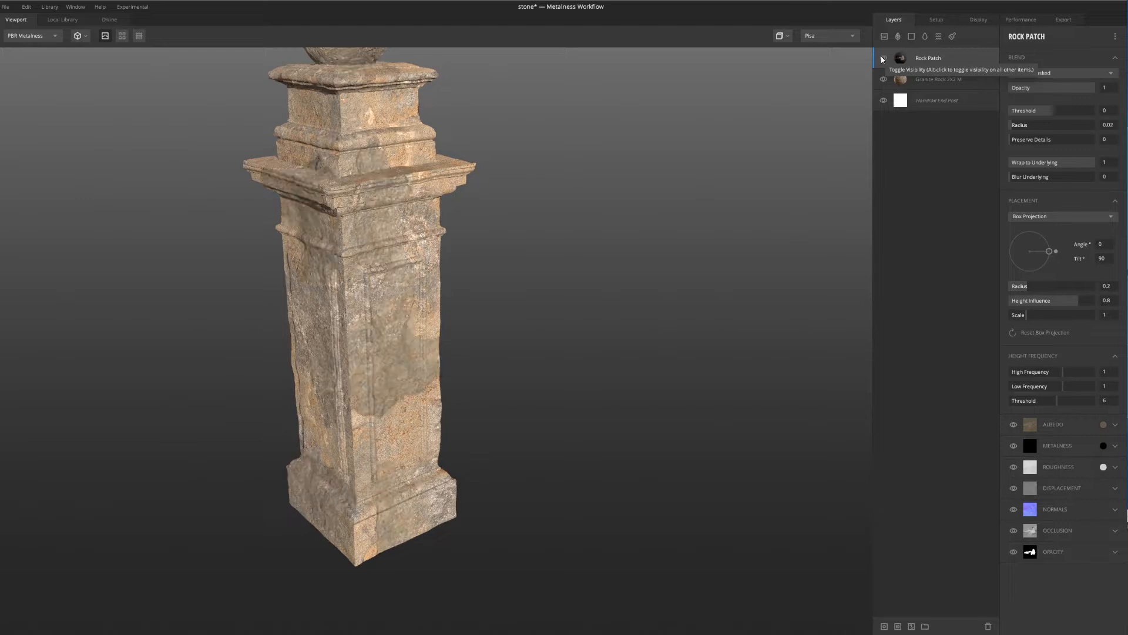
pyautogui.click(883, 58)
pyautogui.click(883, 59)
pyautogui.scroll(-4, 466, 210)
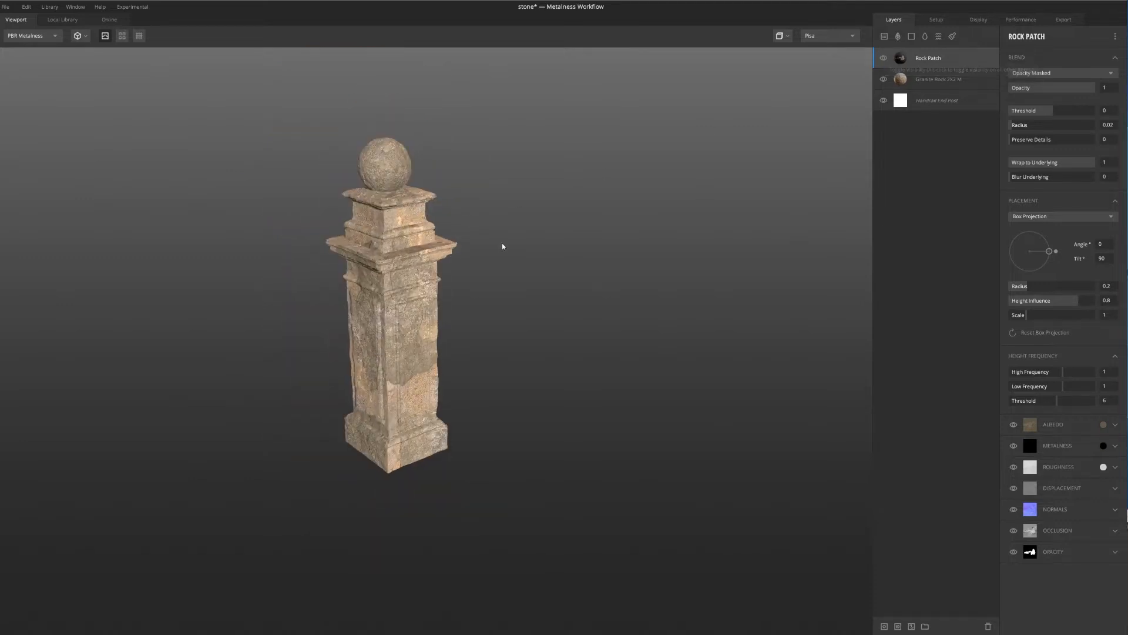
pyautogui.moveTo(502, 244); pyautogui.dragTo(453, 256)
pyautogui.scroll(3, 406, 271)
pyautogui.moveTo(388, 282); pyautogui.dragTo(427, 300, button='middle')
pyautogui.moveTo(427, 300); pyautogui.dragTo(432, 507)
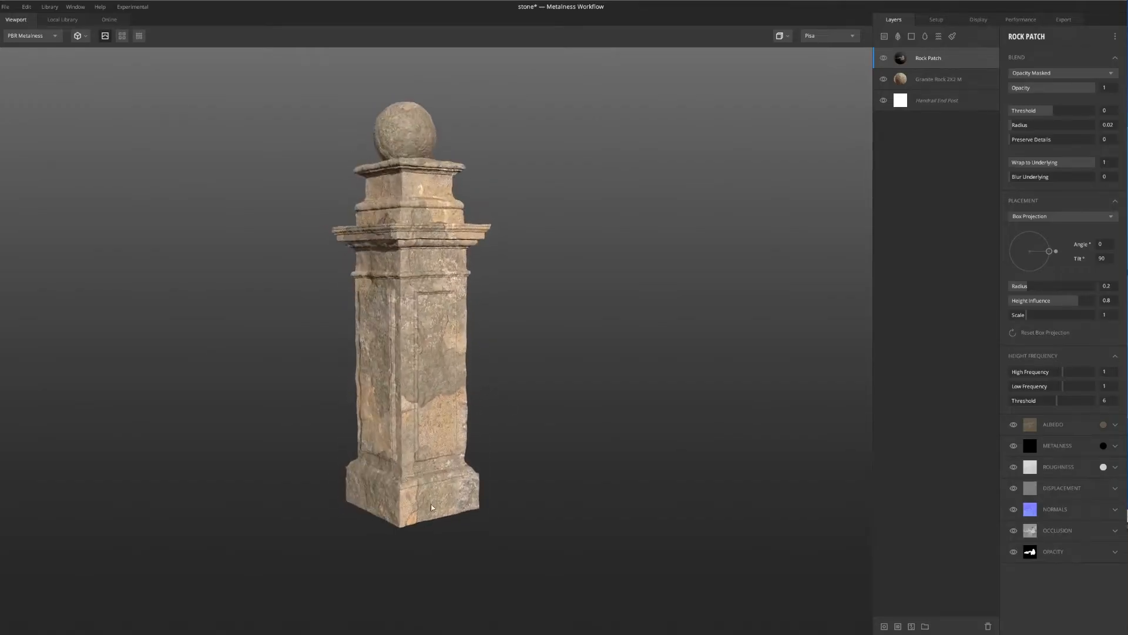
pyautogui.moveTo(411, 252); pyautogui.dragTo(573, 85)
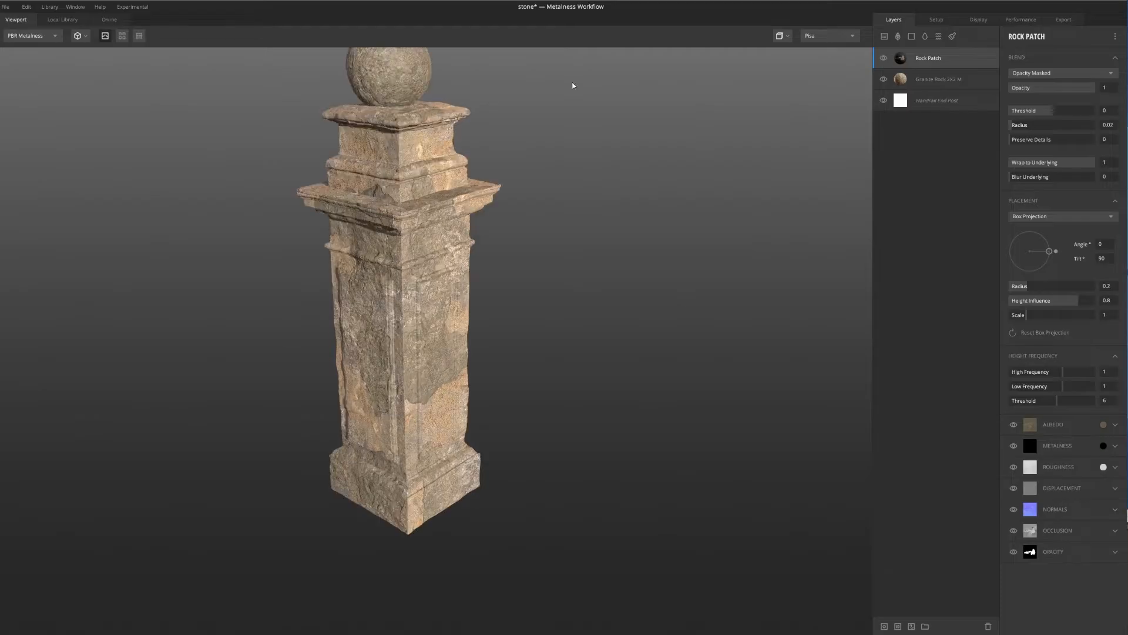
pyautogui.moveTo(595, 178); pyautogui.dragTo(493, 279)
pyautogui.moveTo(509, 182); pyautogui.dragTo(500, 222)
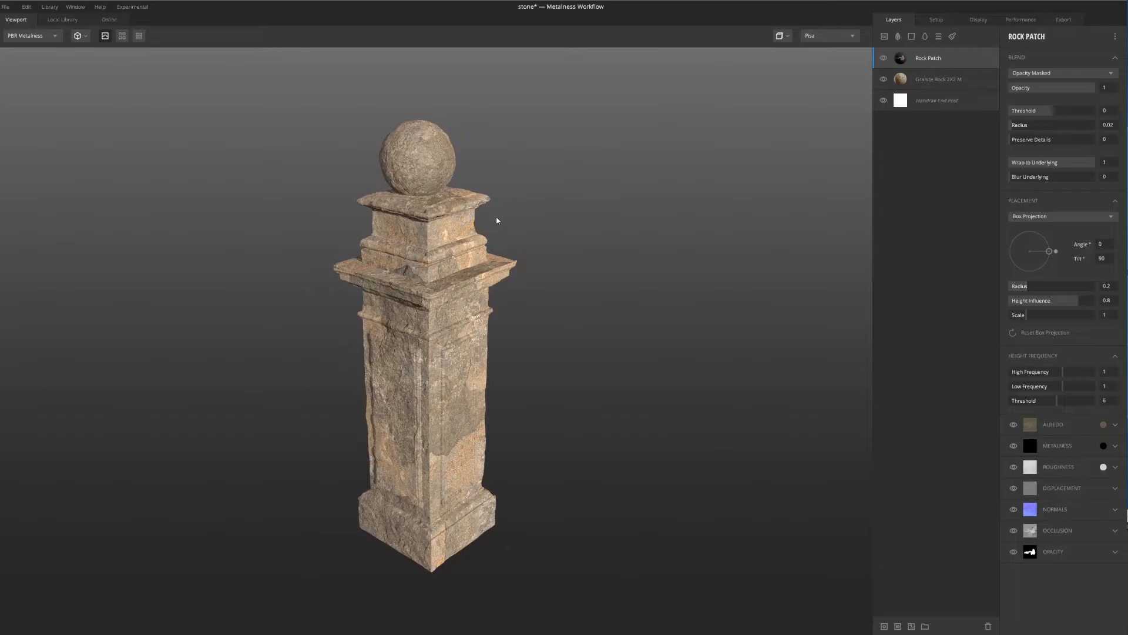
# Show the Rock Patch layer's mask on the post and change the layer's placement to Freeform
pyautogui.press('m')
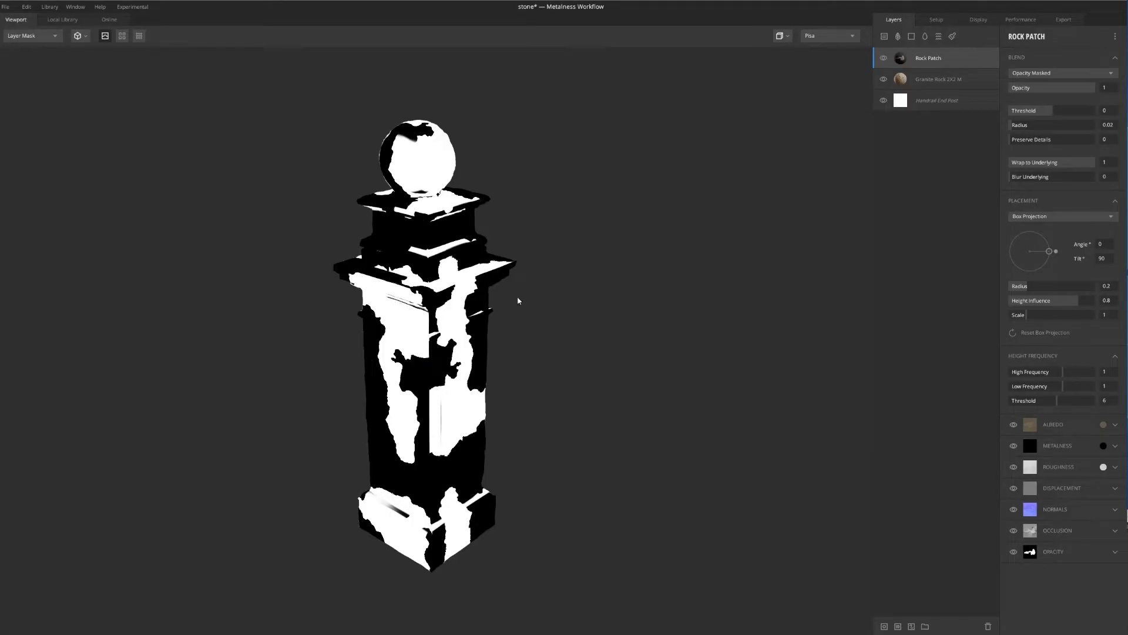
pyautogui.moveTo(516, 300); pyautogui.dragTo(582, 267)
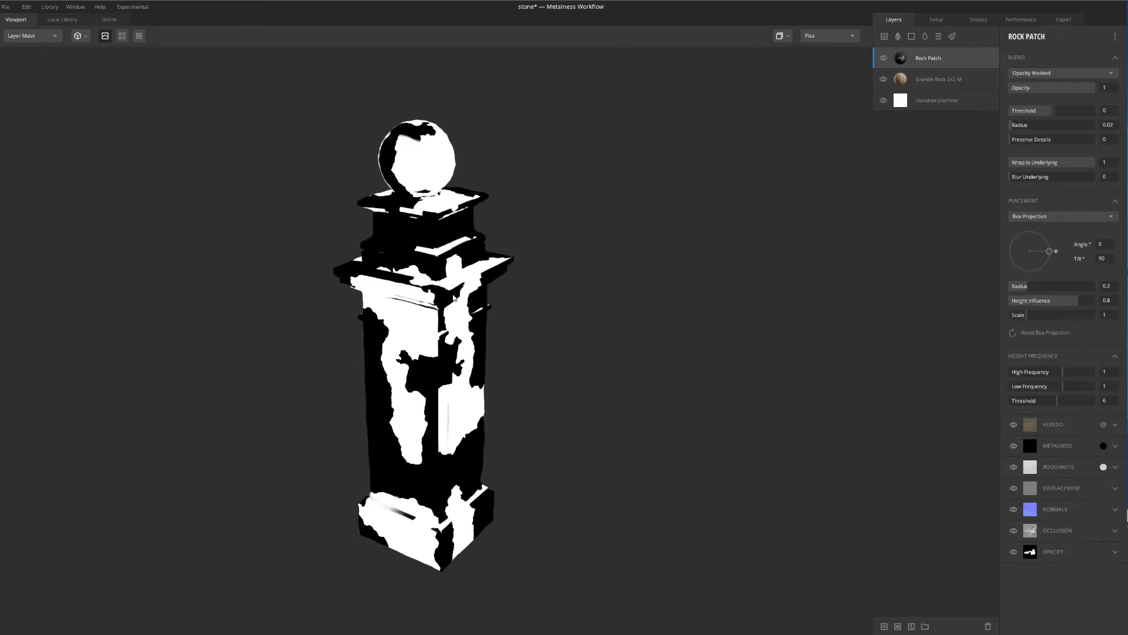
pyautogui.scroll(3, 454, 295)
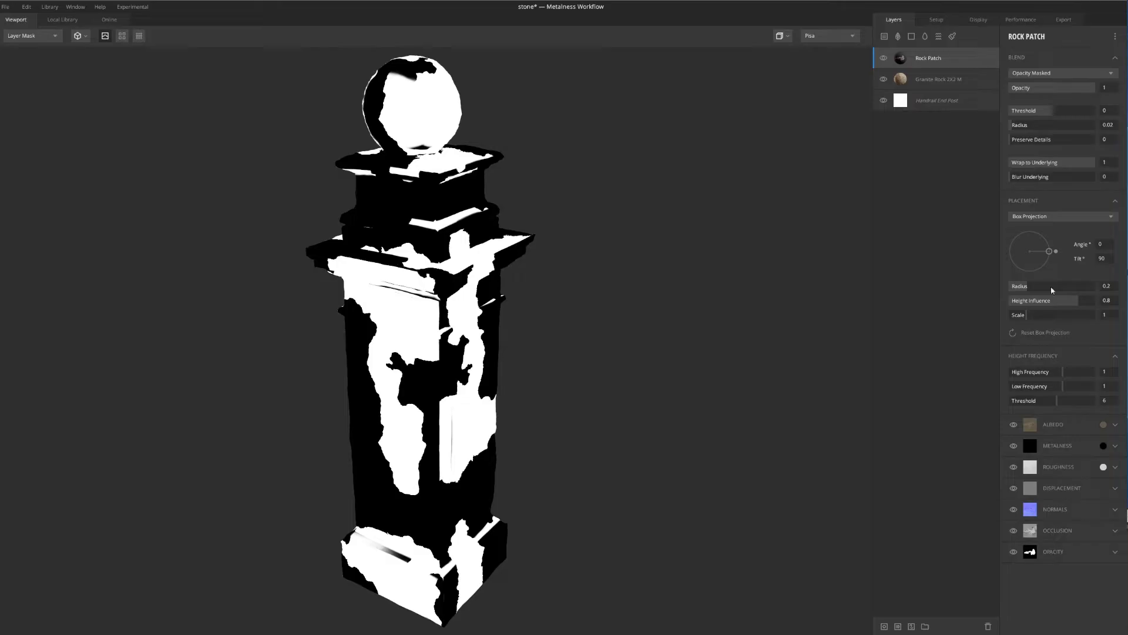
pyautogui.click(1032, 201)
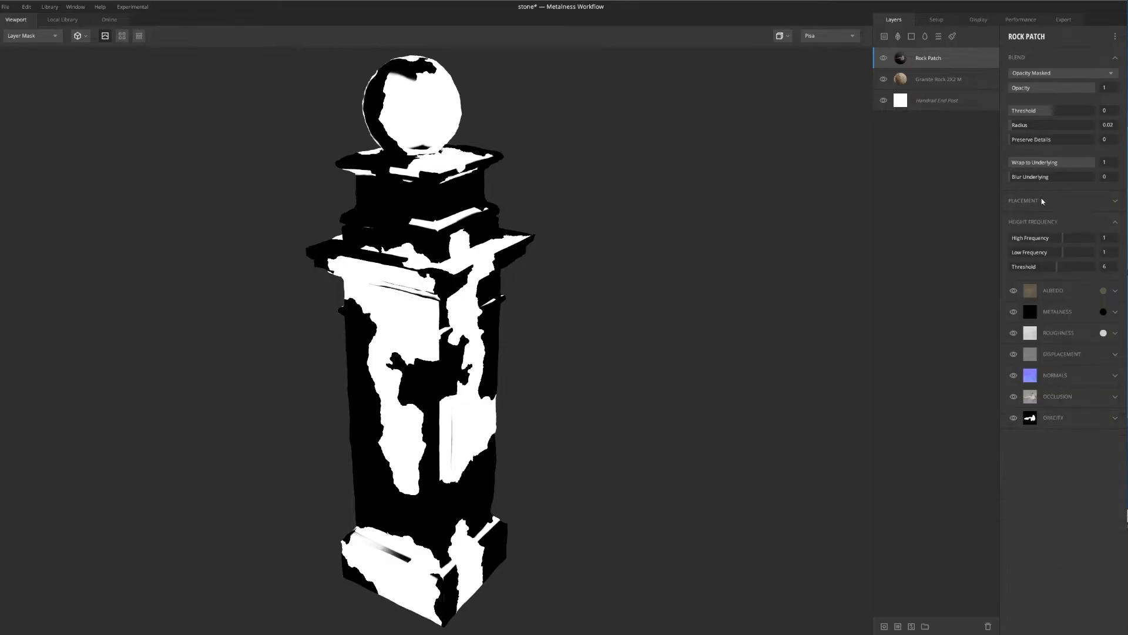
pyautogui.click(1115, 201)
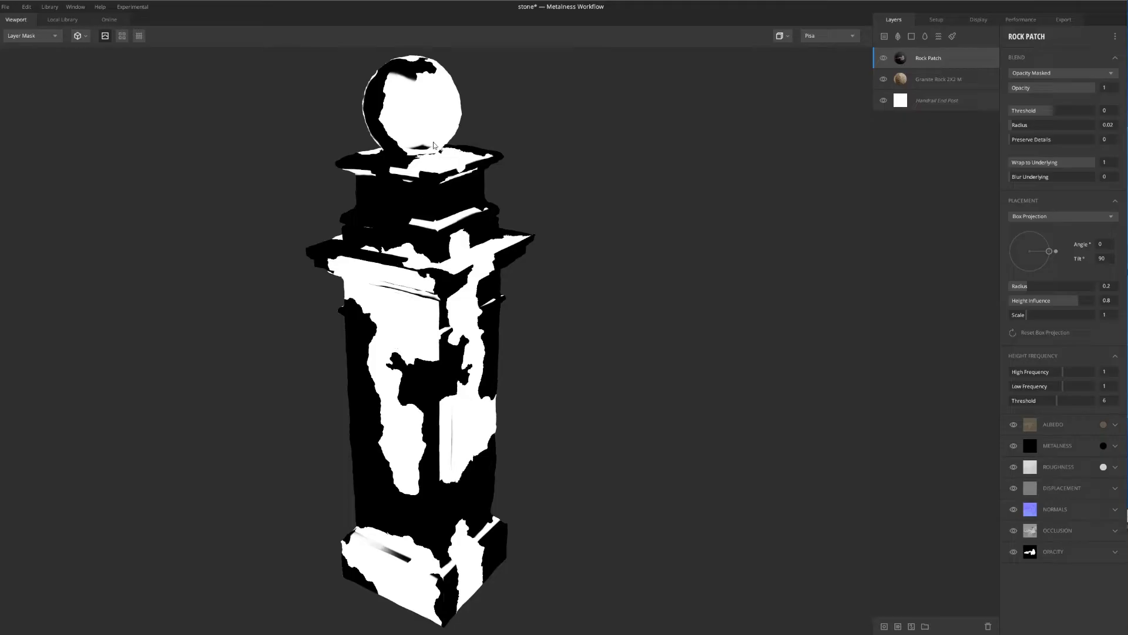
pyautogui.moveTo(612, 330)
pyautogui.mouseDown()
pyautogui.moveTo(506, 329)
pyautogui.moveTo(595, 329)
pyautogui.mouseUp()
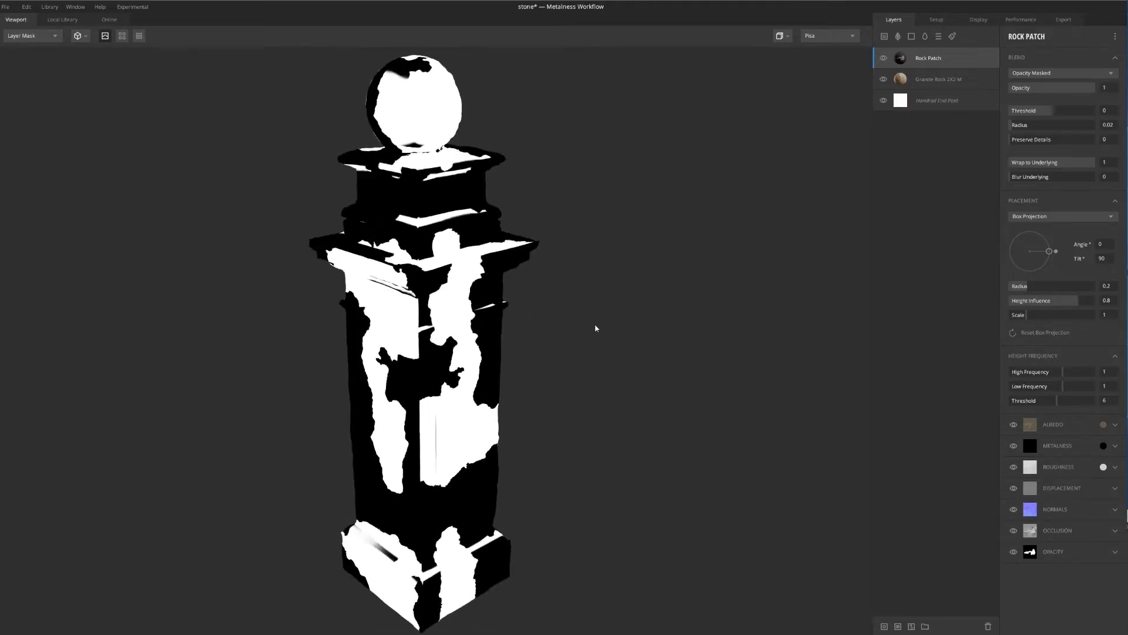
pyautogui.scroll(-3, 596, 329)
pyautogui.scroll(4, 670, 350)
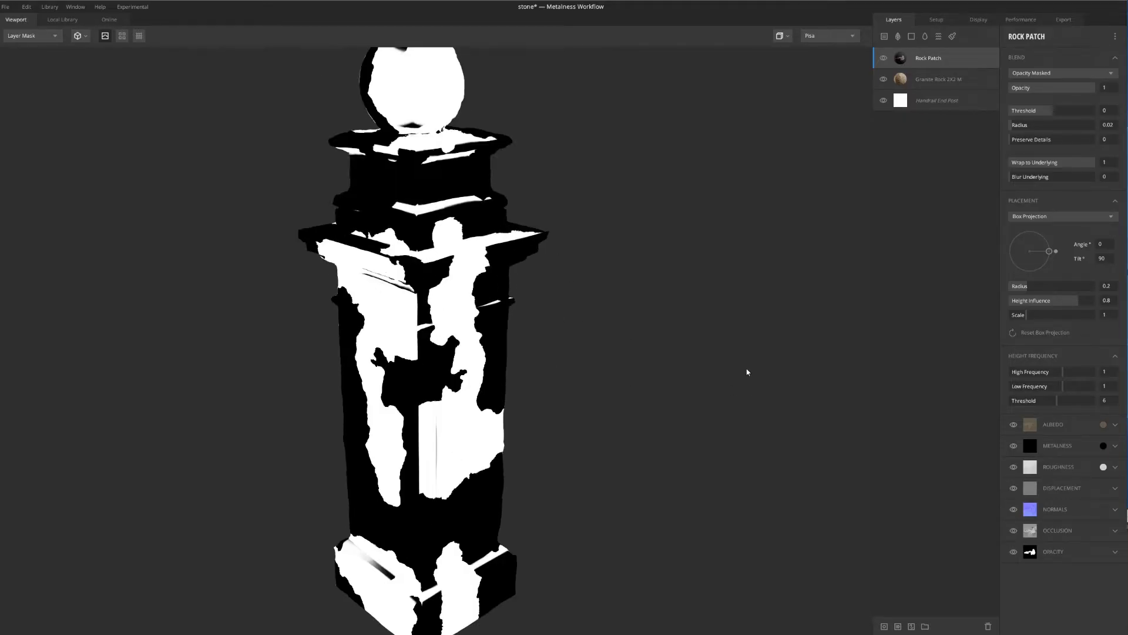
pyautogui.click(1030, 216)
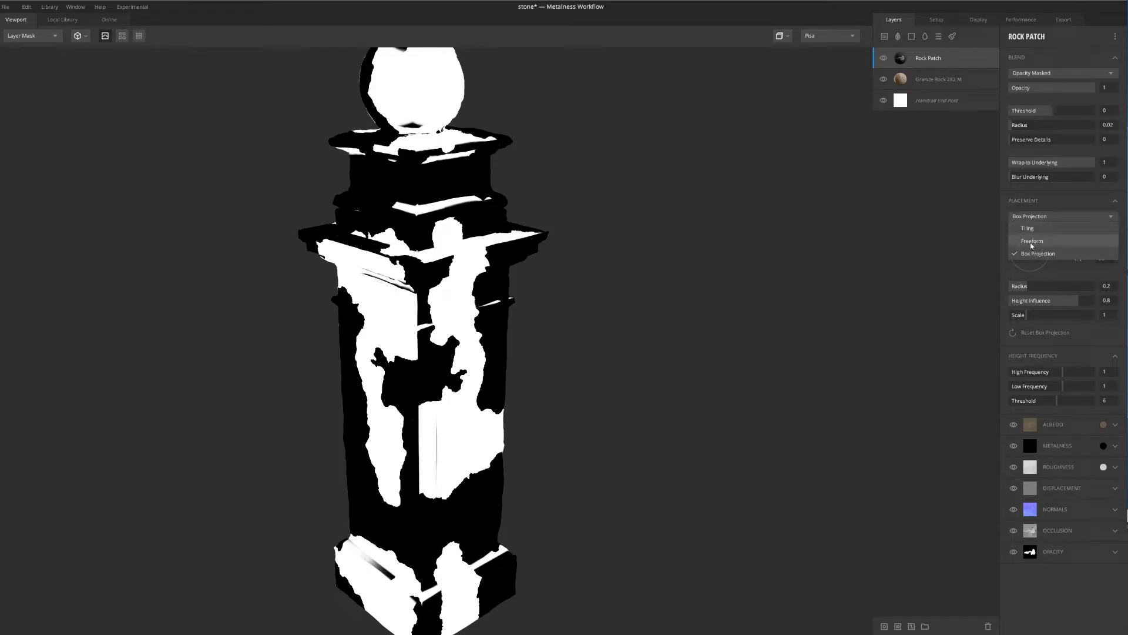
pyautogui.click(1033, 241)
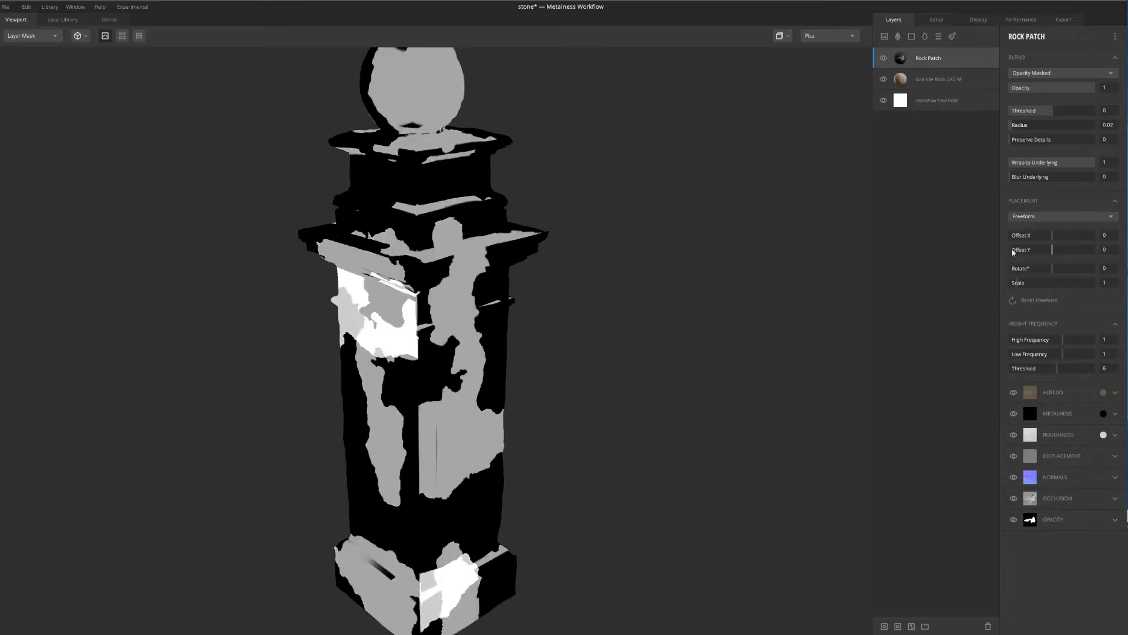
# Scale the freeform rock patch to 0.852 and rotate it to about 78.80 degrees
pyautogui.scroll(-3, 430, 366)
pyautogui.moveTo(430, 365); pyautogui.dragTo(453, 339)
pyautogui.scroll(5, 453, 339)
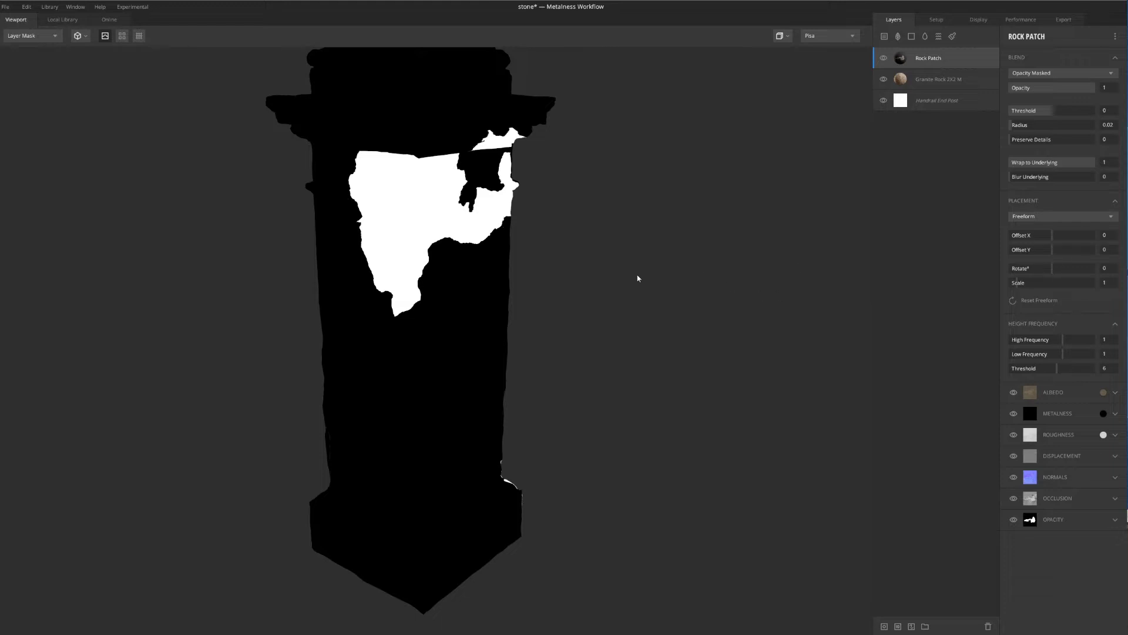
pyautogui.moveTo(637, 278); pyautogui.dragTo(545, 495)
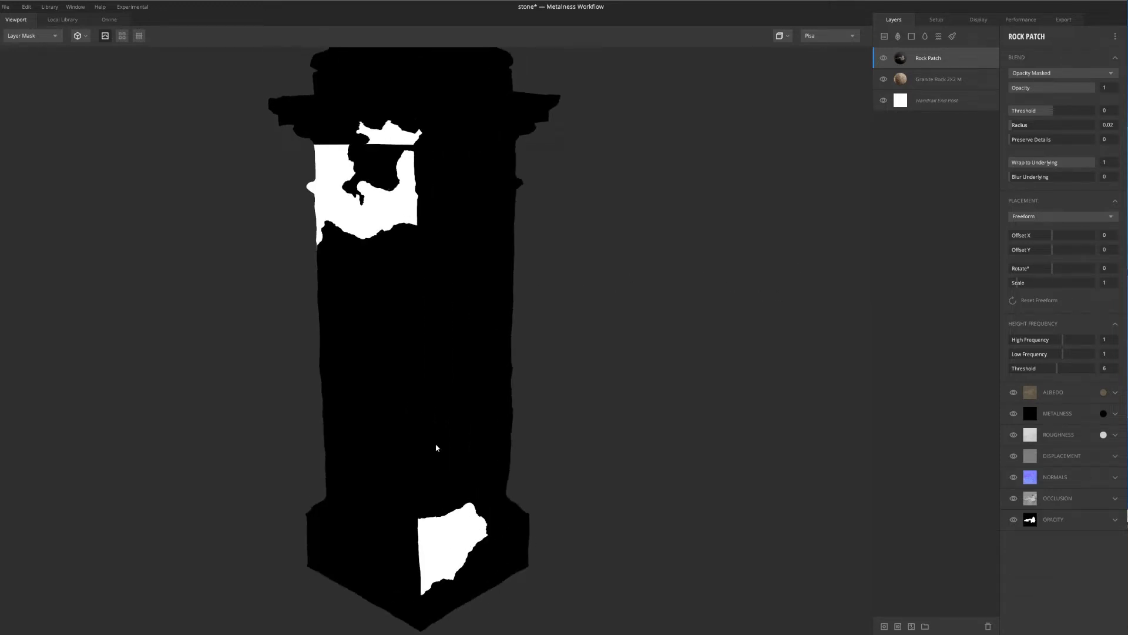
pyautogui.moveTo(436, 448); pyautogui.dragTo(926, 278)
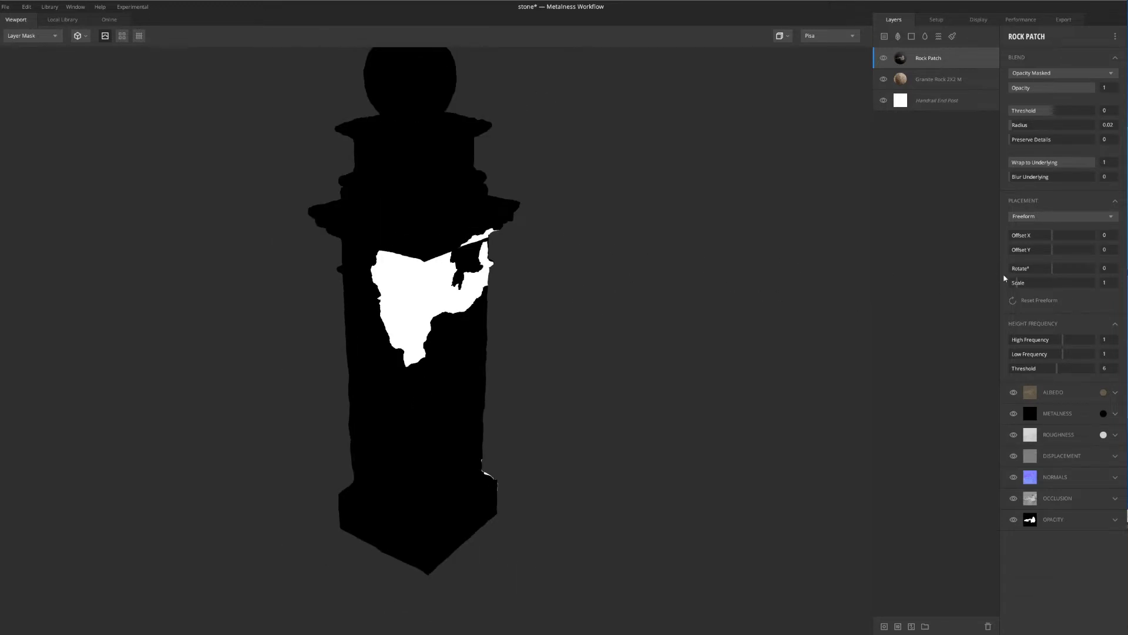
pyautogui.moveTo(1019, 286); pyautogui.dragTo(1017, 286)
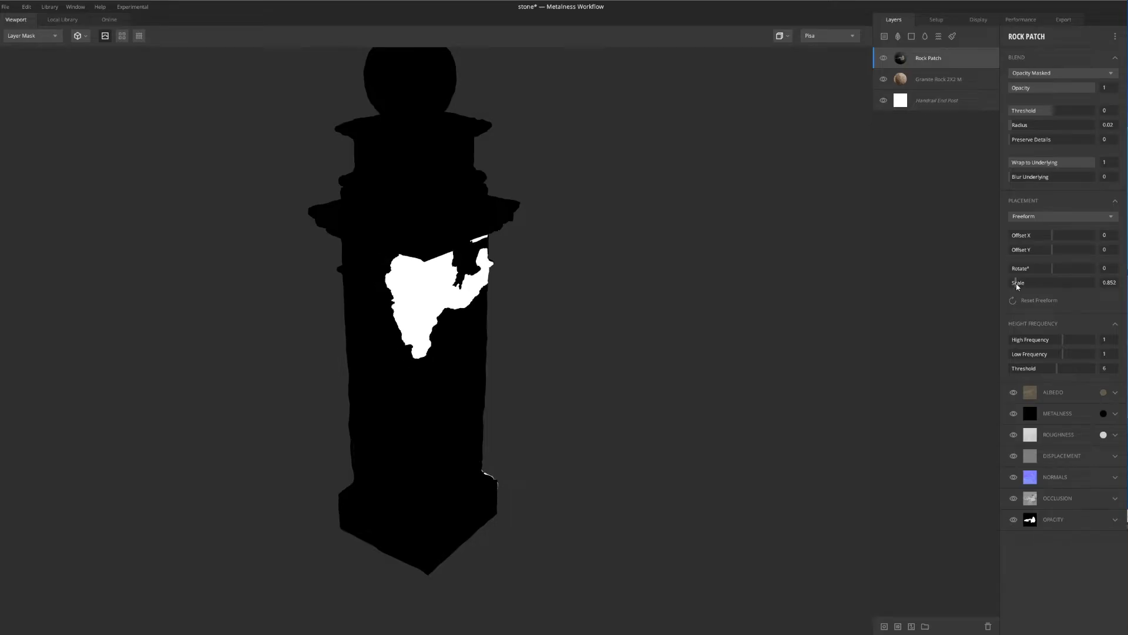
pyautogui.moveTo(735, 381); pyautogui.dragTo(866, 329)
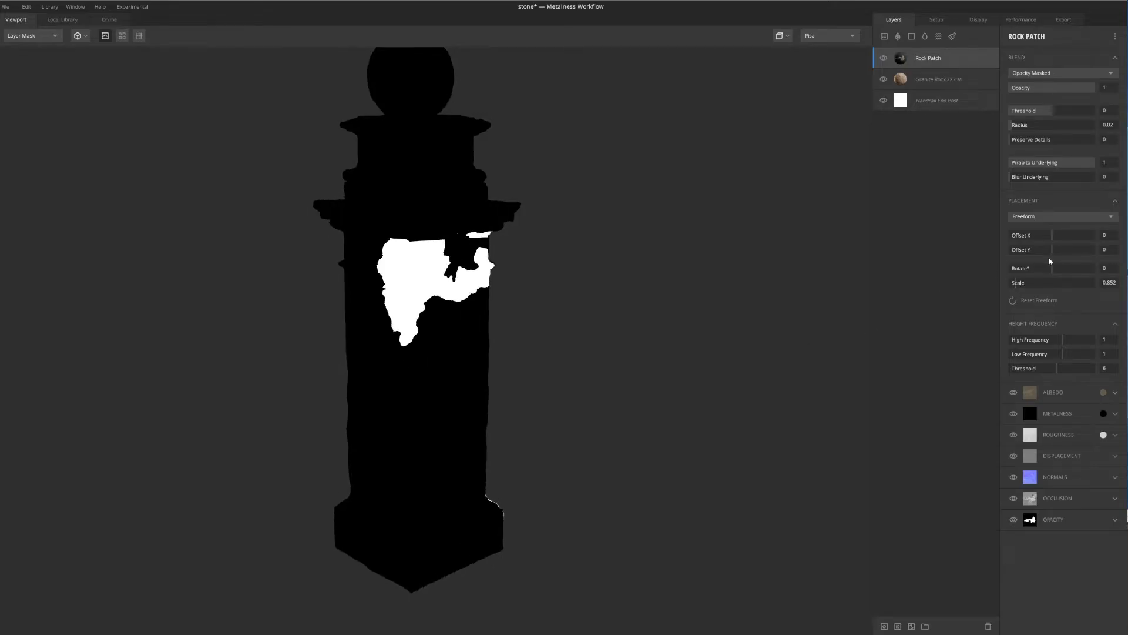
pyautogui.moveTo(1053, 268); pyautogui.dragTo(1071, 270)
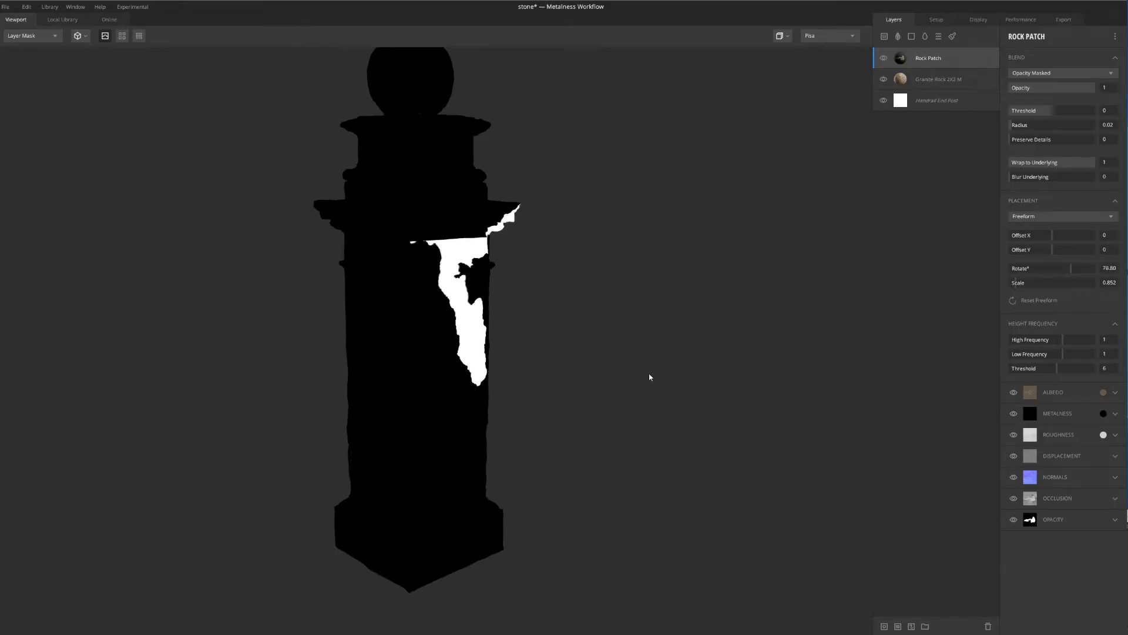
# Move the rock patch onto the post's front panel with an offset of 0.075 in X and 0.144 in Y
pyautogui.moveTo(650, 376); pyautogui.dragTo(569, 364)
pyautogui.moveTo(1048, 252)
pyautogui.mouseDown()
pyautogui.moveTo(1059, 253)
pyautogui.moveTo(1052, 241)
pyautogui.mouseUp()
pyautogui.moveTo(729, 363); pyautogui.dragTo(768, 363)
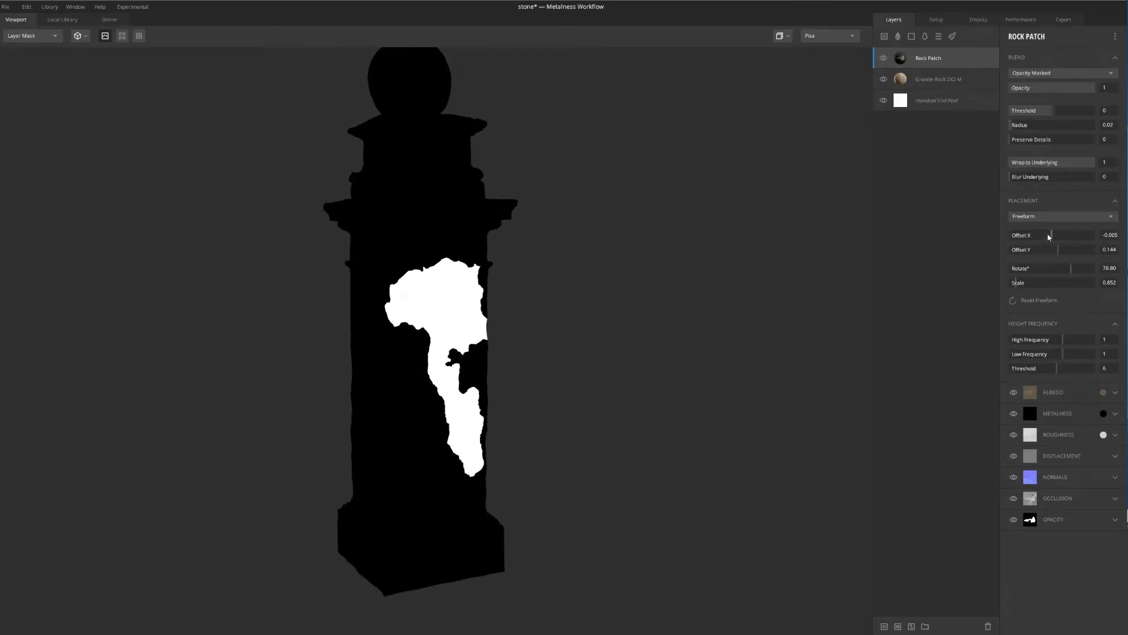
pyautogui.moveTo(1050, 234); pyautogui.dragTo(1056, 239)
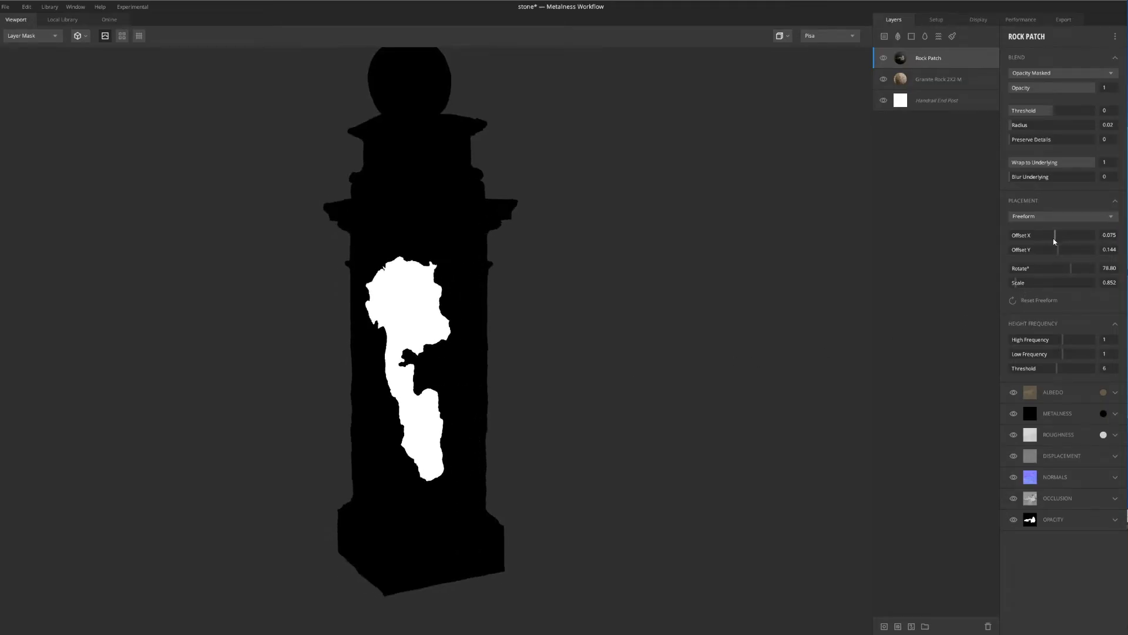
pyautogui.moveTo(525, 400)
pyautogui.mouseDown()
pyautogui.moveTo(560, 399)
pyautogui.moveTo(541, 405)
pyautogui.mouseUp()
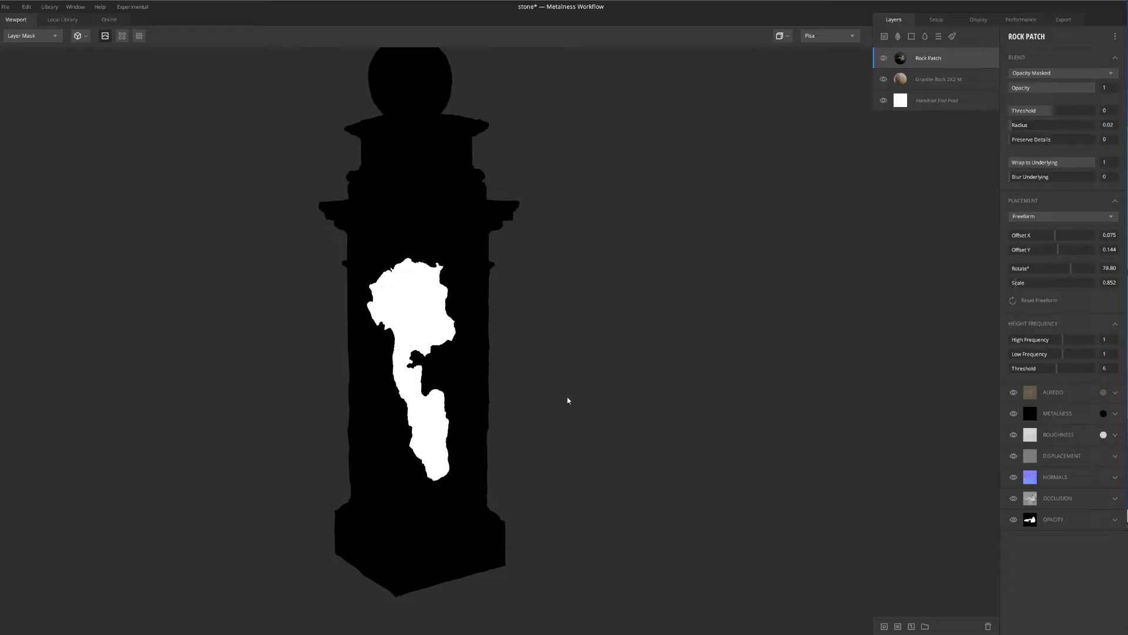
# Return from the mask display to the PBR Metalness view and examine the rock patch up close on the post's panel
pyautogui.press('m')
pyautogui.moveTo(632, 405); pyautogui.dragTo(548, 397)
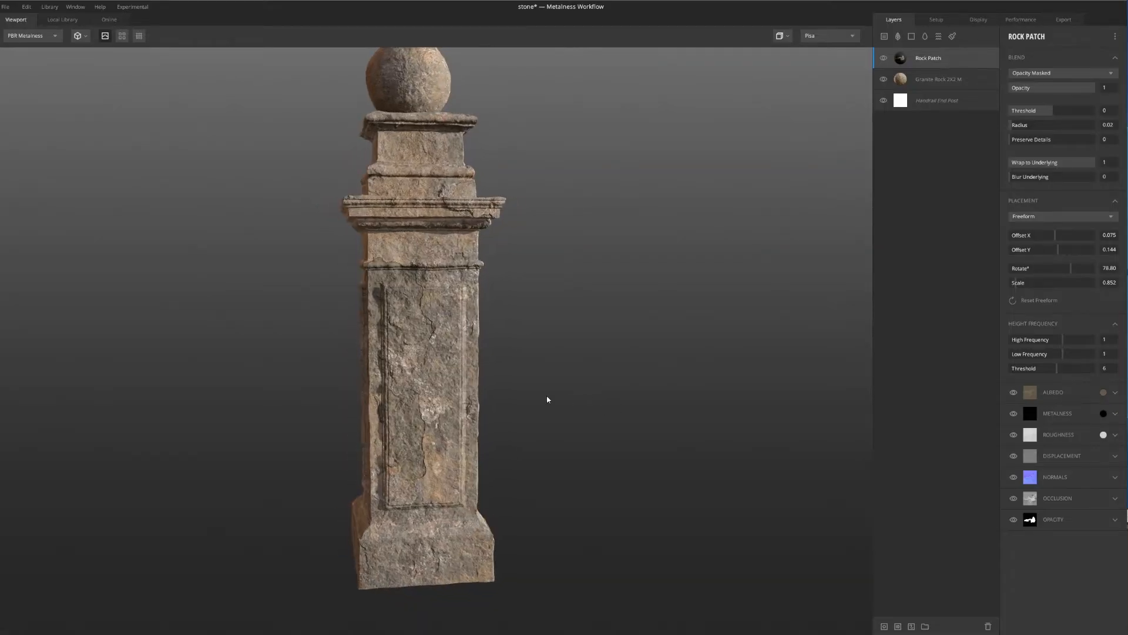
pyautogui.scroll(3, 489, 396)
pyautogui.moveTo(487, 396); pyautogui.dragTo(469, 319, button='middle')
pyautogui.moveTo(468, 321); pyautogui.dragTo(494, 309)
pyautogui.scroll(6, 436, 319)
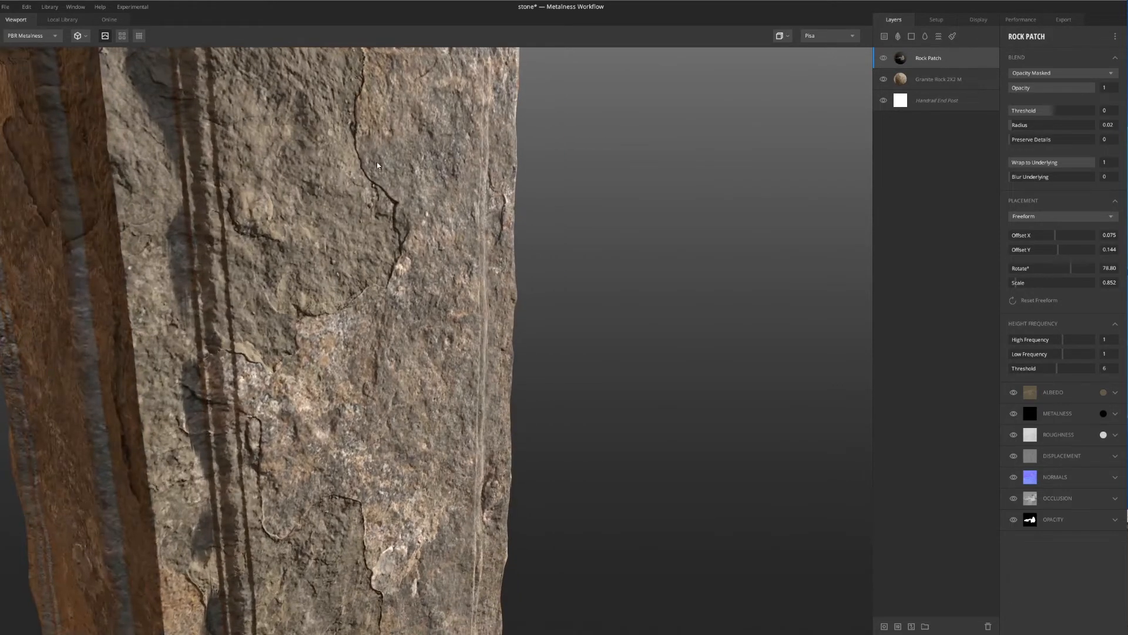
pyautogui.scroll(-6, 294, 304)
pyautogui.moveTo(393, 331); pyautogui.dragTo(457, 354)
pyautogui.moveTo(381, 239); pyautogui.dragTo(468, 347, button='middle')
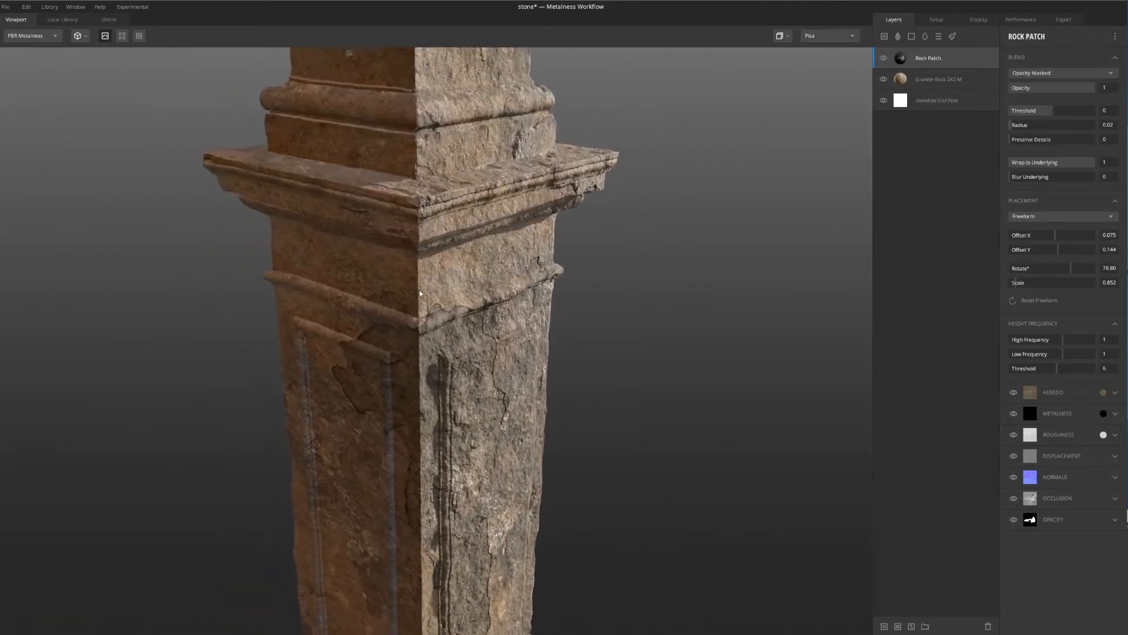
# Examine the remaining sides of the post and judge the overall stone look from a distance
pyautogui.scroll(-4, 411, 347)
pyautogui.moveTo(329, 356); pyautogui.dragTo(424, 330)
pyautogui.scroll(3, 361, 333)
pyautogui.keyDown('shift'); pyautogui.moveTo(452, 384); pyautogui.dragTo(7, 345, button='right'); pyautogui.keyUp('shift')
pyautogui.keyDown('shift'); pyautogui.moveTo(537, 387); pyautogui.dragTo(210, 422, button='right'); pyautogui.keyUp('shift')
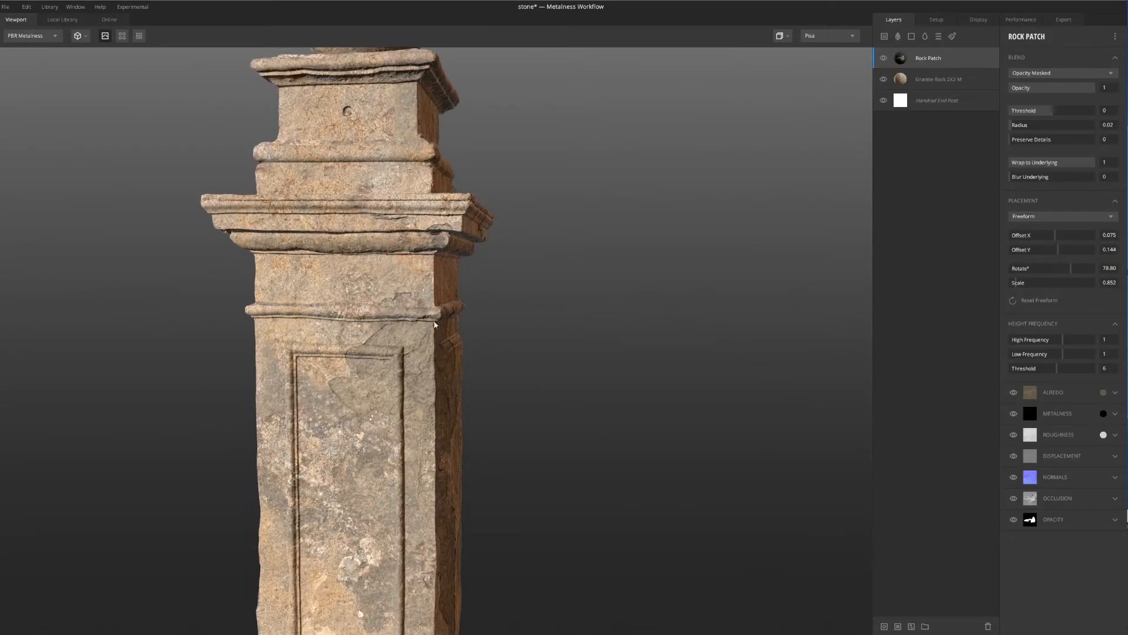
pyautogui.scroll(-4, 353, 383)
pyautogui.moveTo(492, 404); pyautogui.dragTo(354, 400)
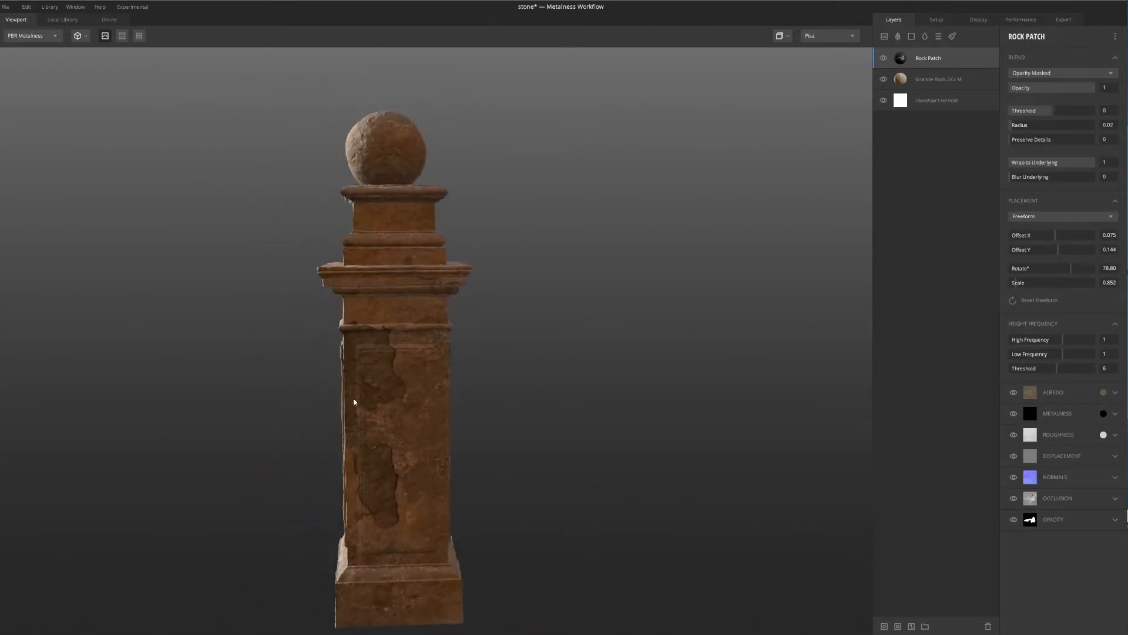
pyautogui.keyDown('shift'); pyautogui.moveTo(676, 349); pyautogui.dragTo(376, 395, button='right'); pyautogui.keyUp('shift')
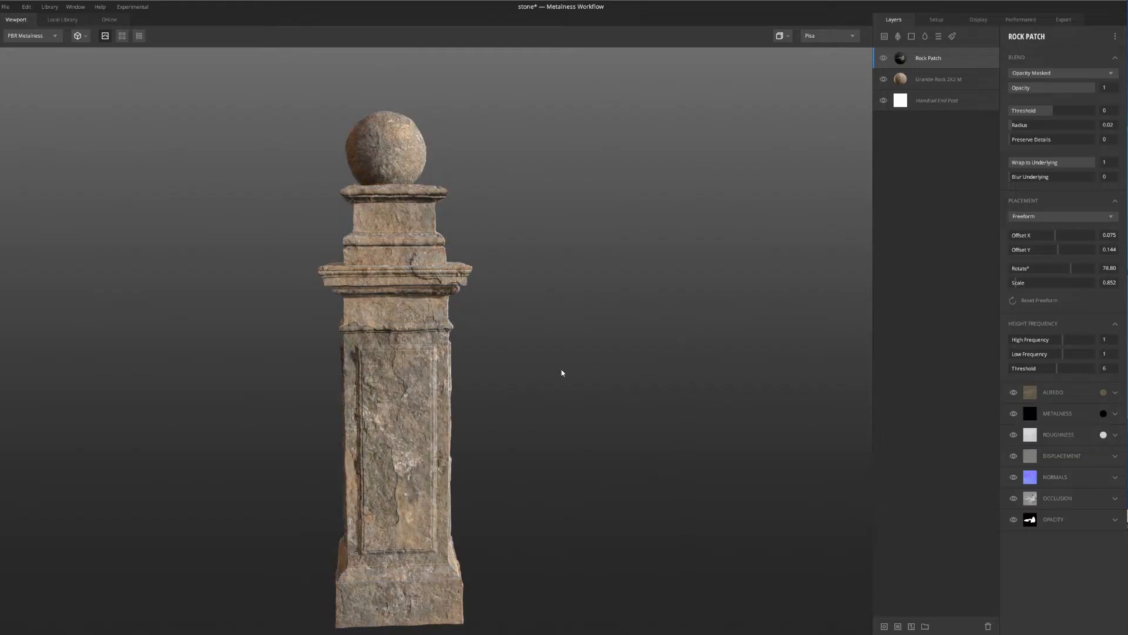
pyautogui.moveTo(571, 372); pyautogui.dragTo(580, 366, button='middle')
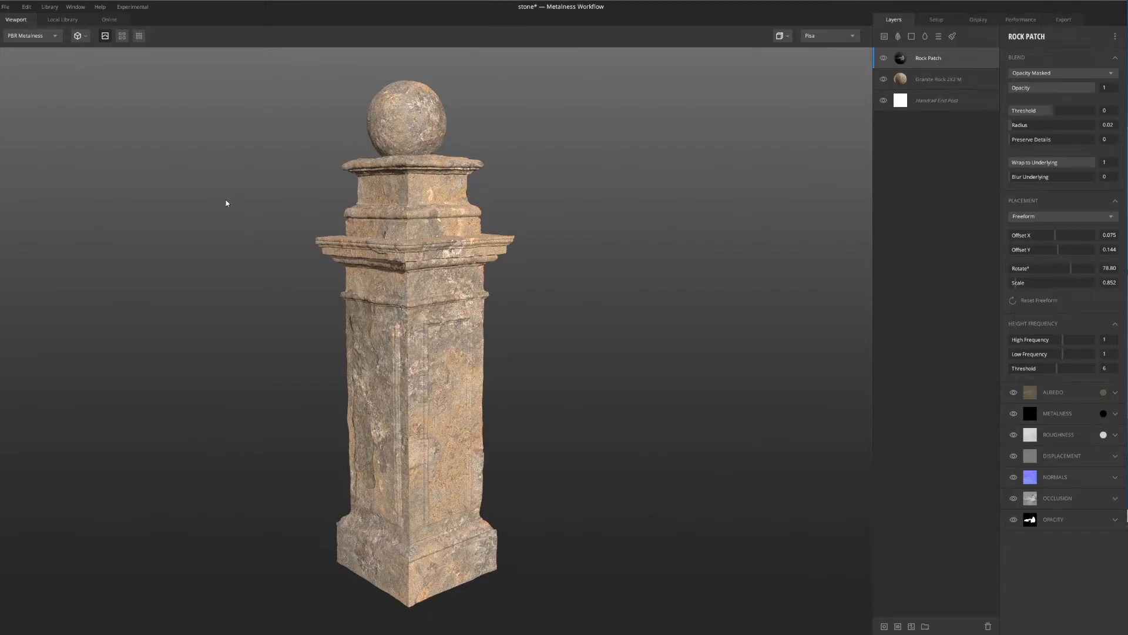
# Add the Rock In Gravel atlas from the local library as a new layer above Rock Patch and view it on the post
pyautogui.click(67, 20)
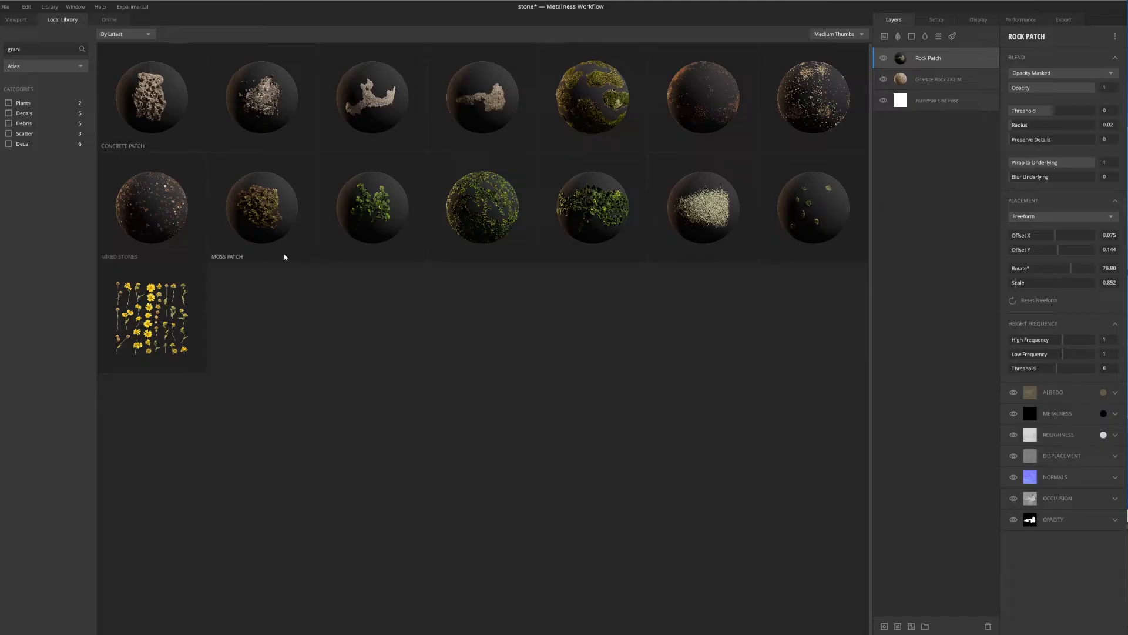
pyautogui.click(266, 97)
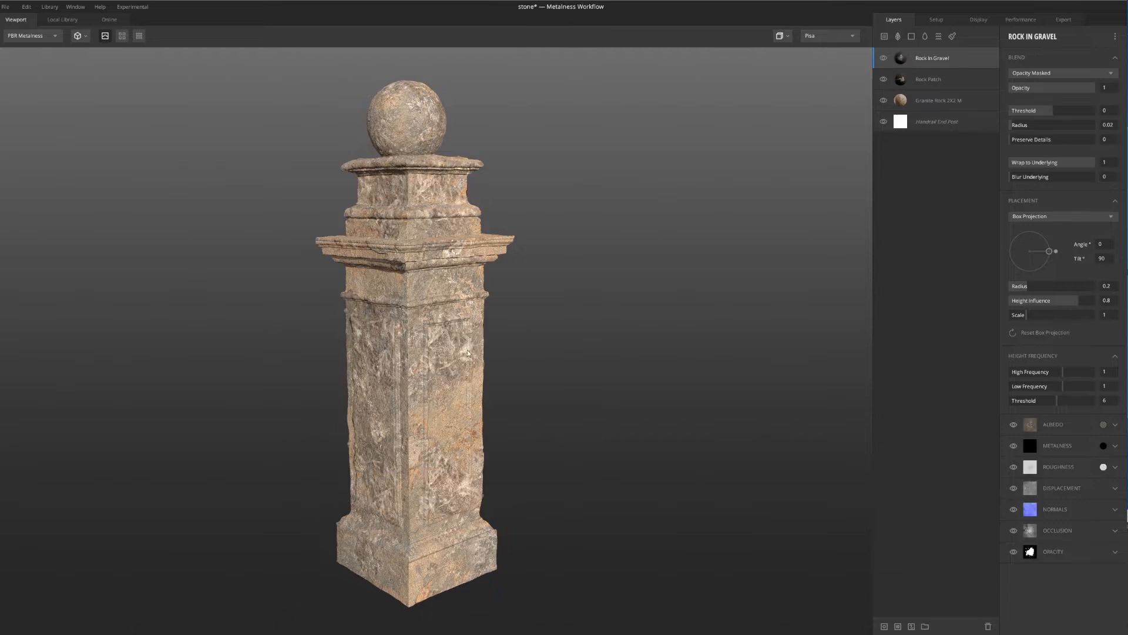
pyautogui.moveTo(283, 297); pyautogui.dragTo(462, 270)
pyautogui.scroll(2, 407, 304)
pyautogui.scroll(-4, 407, 305)
pyautogui.scroll(3, 461, 271)
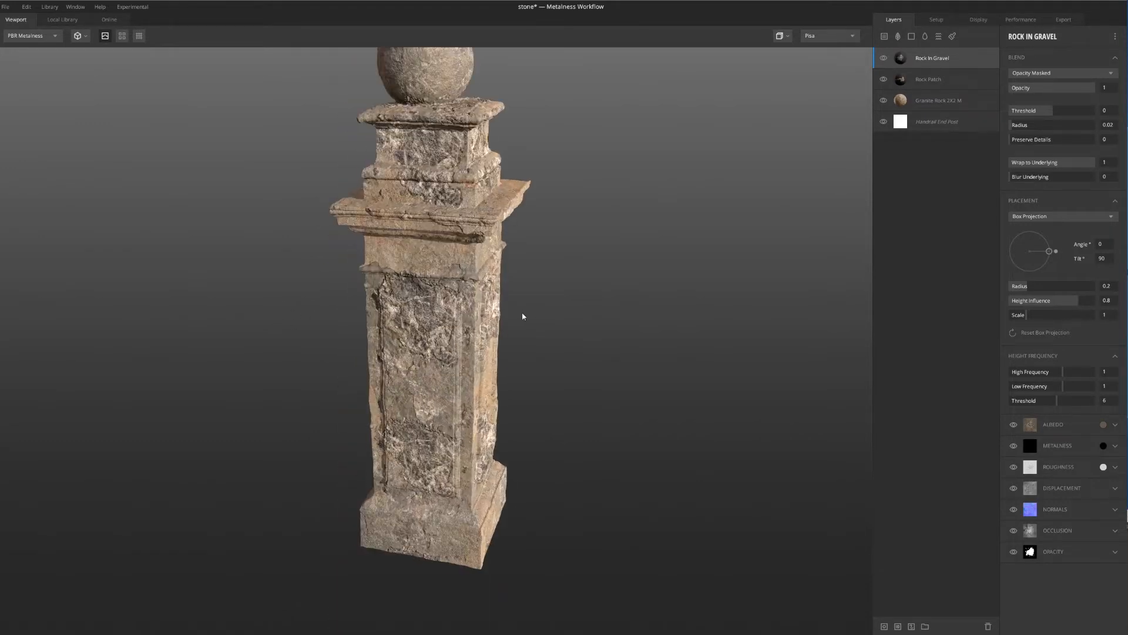
pyautogui.moveTo(521, 315); pyautogui.dragTo(499, 176)
pyautogui.scroll(4, 482, 177)
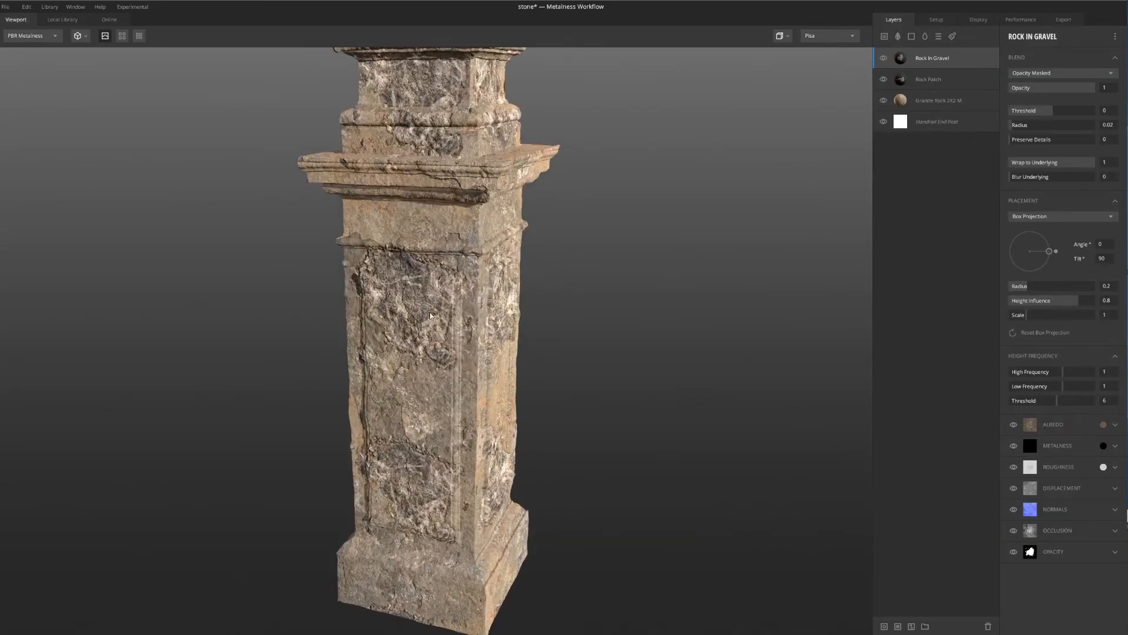
# Examine how the box-projected Rock In Gravel layer covers the different sides of the post
pyautogui.scroll(-3, 432, 314)
pyautogui.moveTo(409, 280); pyautogui.dragTo(325, 306)
pyautogui.scroll(4, 261, 277)
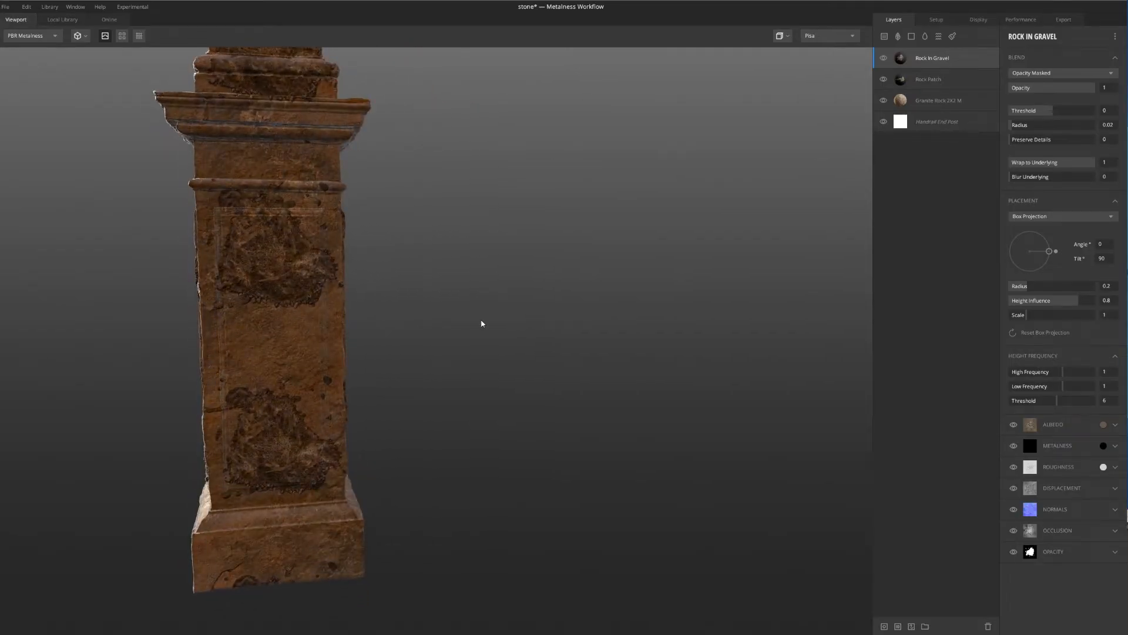
pyautogui.keyDown('shift'); pyautogui.moveTo(375, 334); pyautogui.dragTo(419, 332); pyautogui.keyUp('shift')
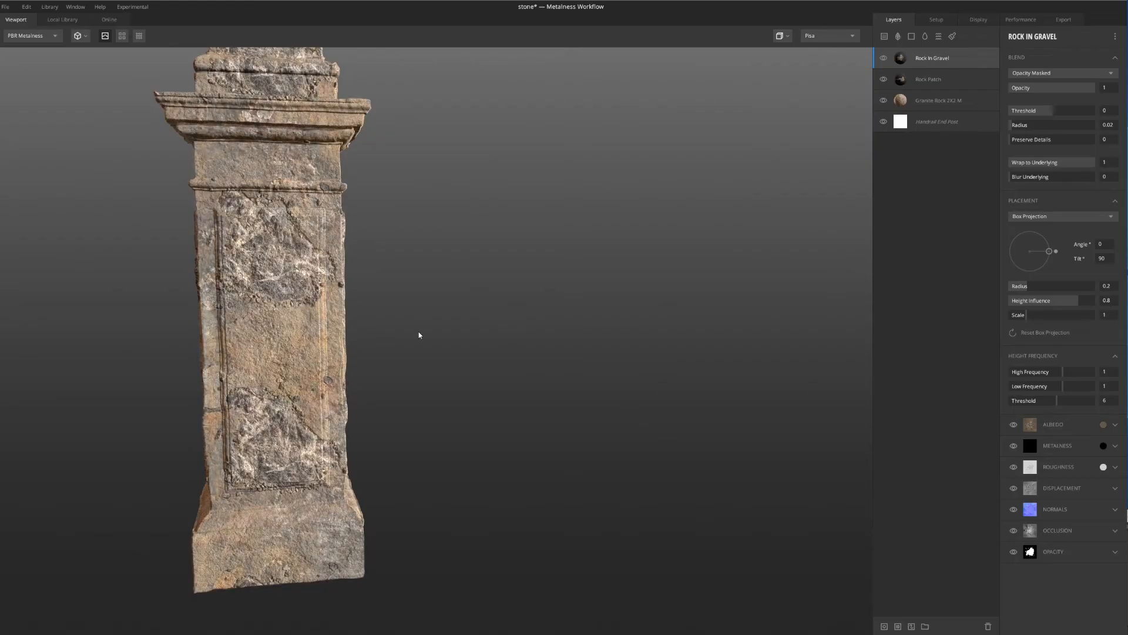
pyautogui.moveTo(320, 338); pyautogui.dragTo(397, 361)
pyautogui.scroll(2, 349, 228)
pyautogui.scroll(-2, 348, 226)
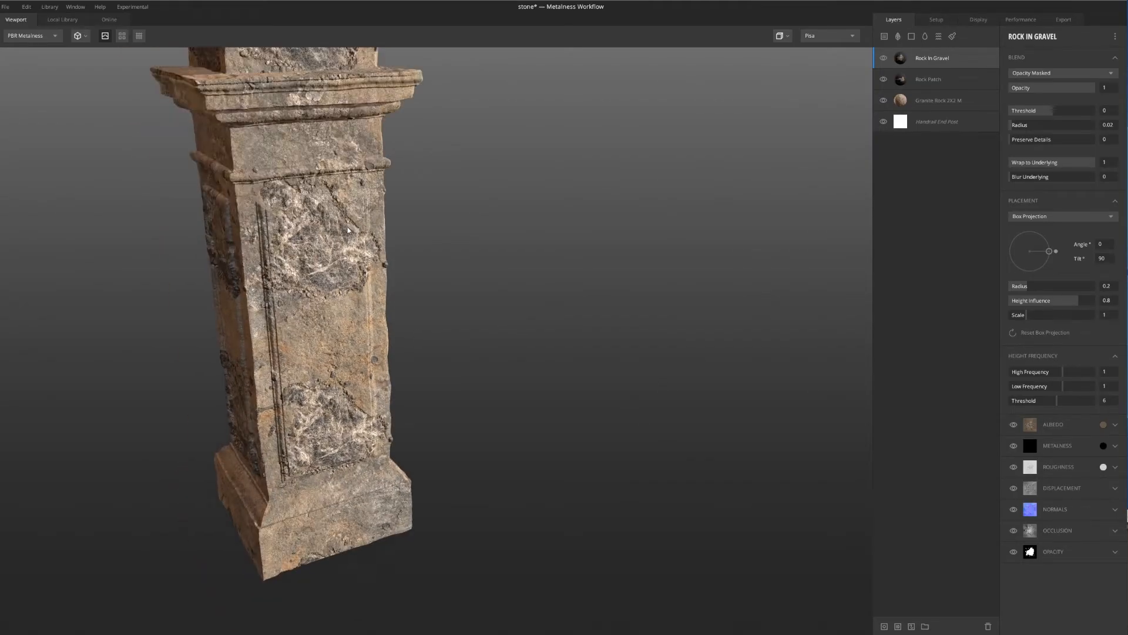
pyautogui.moveTo(347, 227); pyautogui.dragTo(380, 272, button='middle')
# Show the Rock In Gravel layer's mask, change its placement to Freeform and locate the patch on the post
pyautogui.press('m')
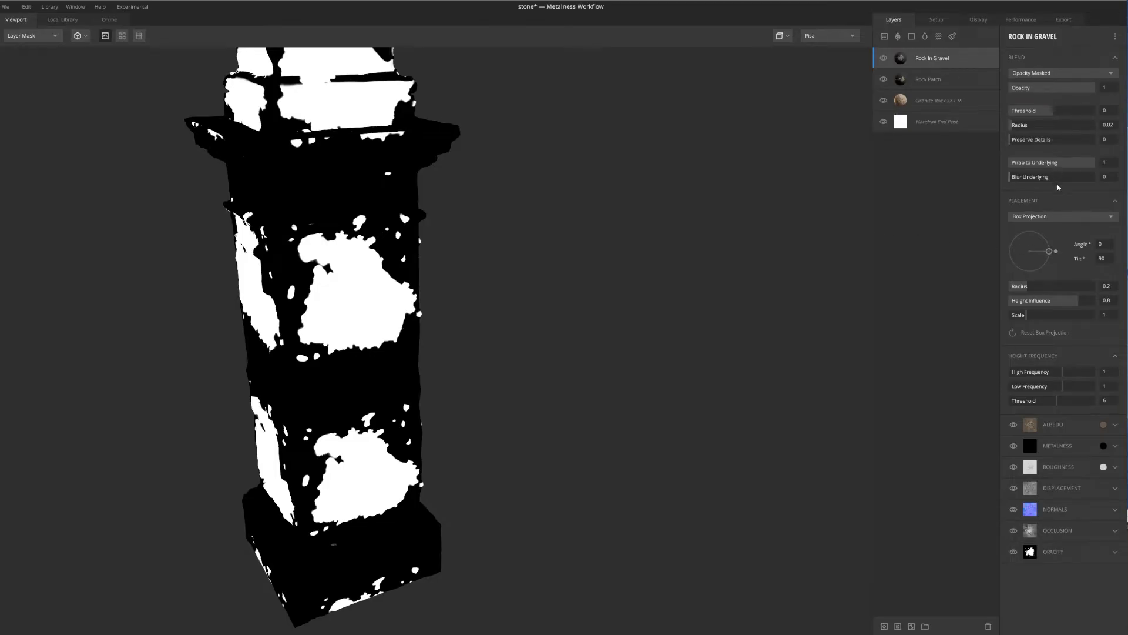
pyautogui.click(1060, 215)
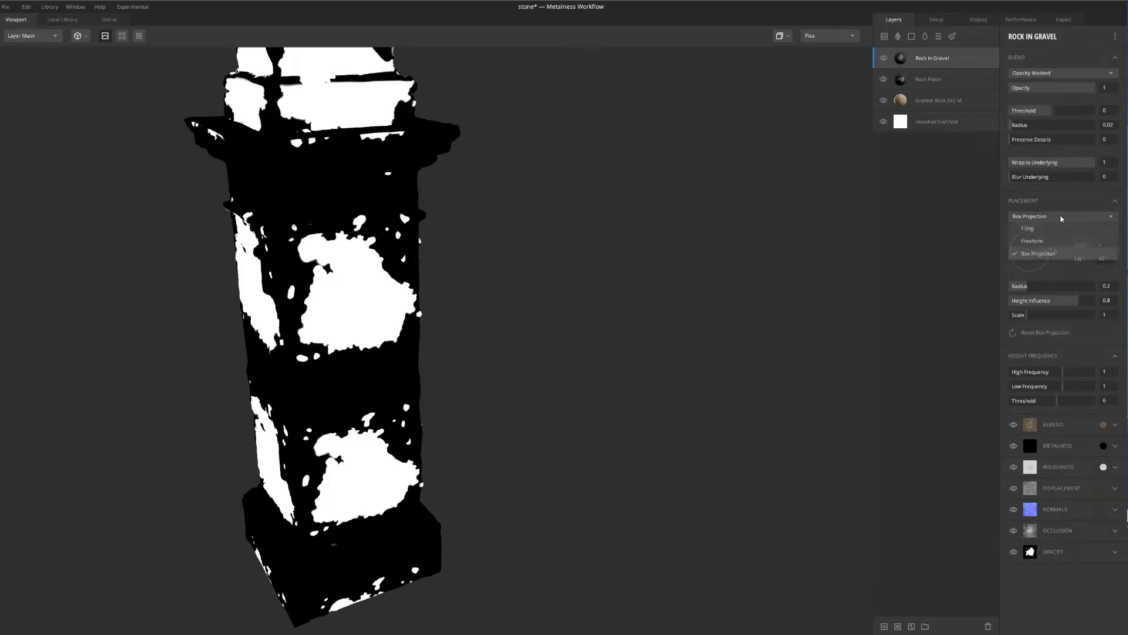
pyautogui.click(1031, 241)
pyautogui.scroll(-5, 508, 274)
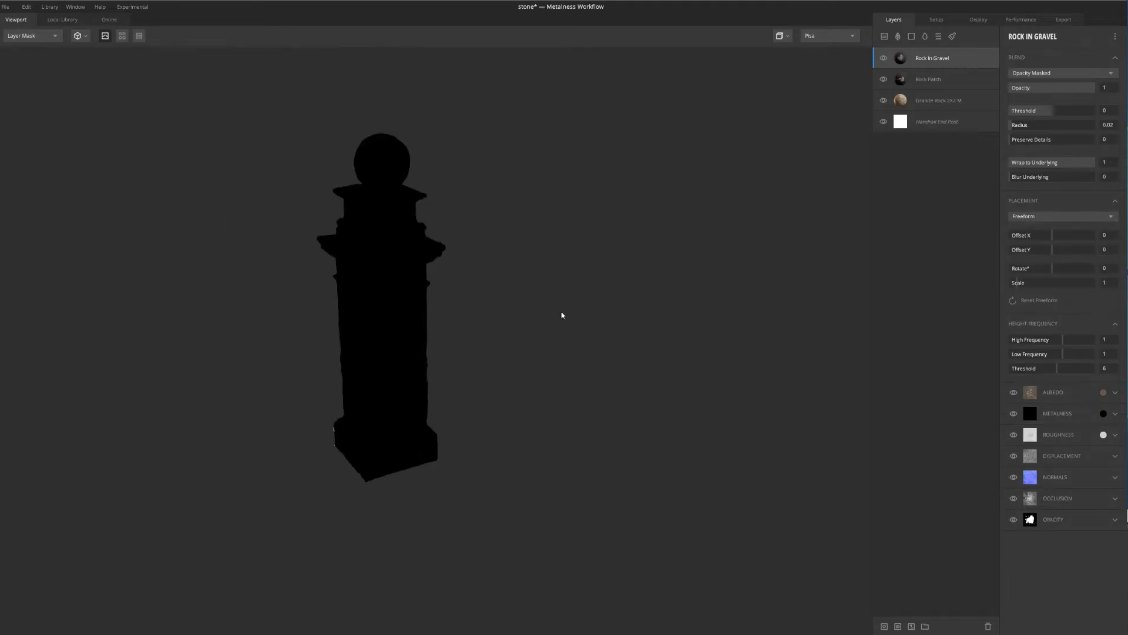
pyautogui.moveTo(562, 315); pyautogui.dragTo(362, 306)
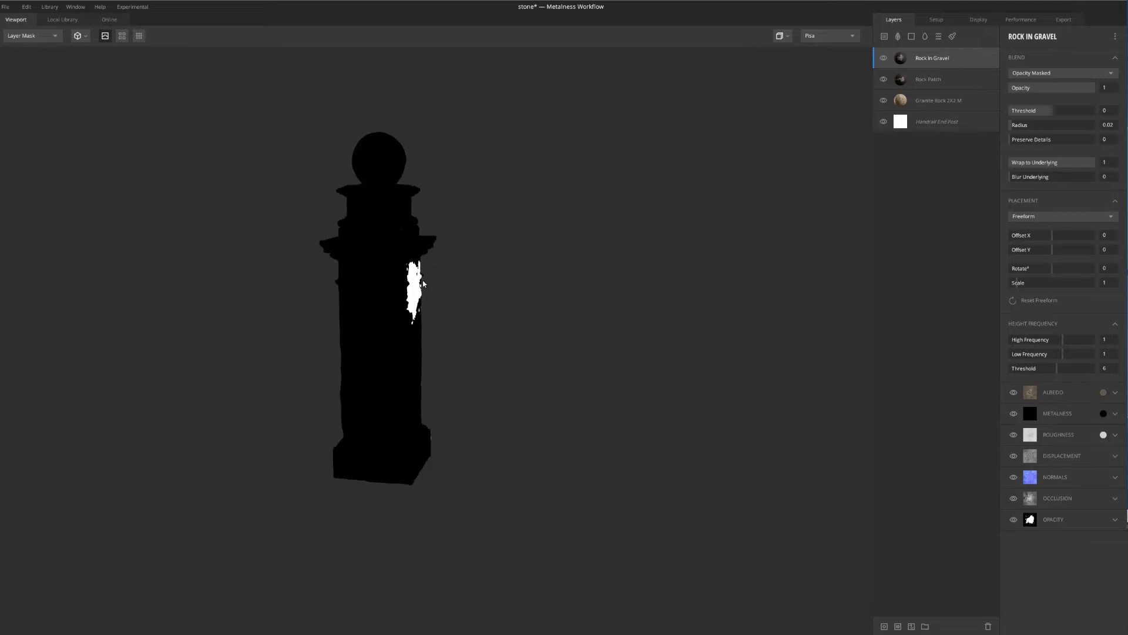
pyautogui.moveTo(449, 305); pyautogui.dragTo(582, 320)
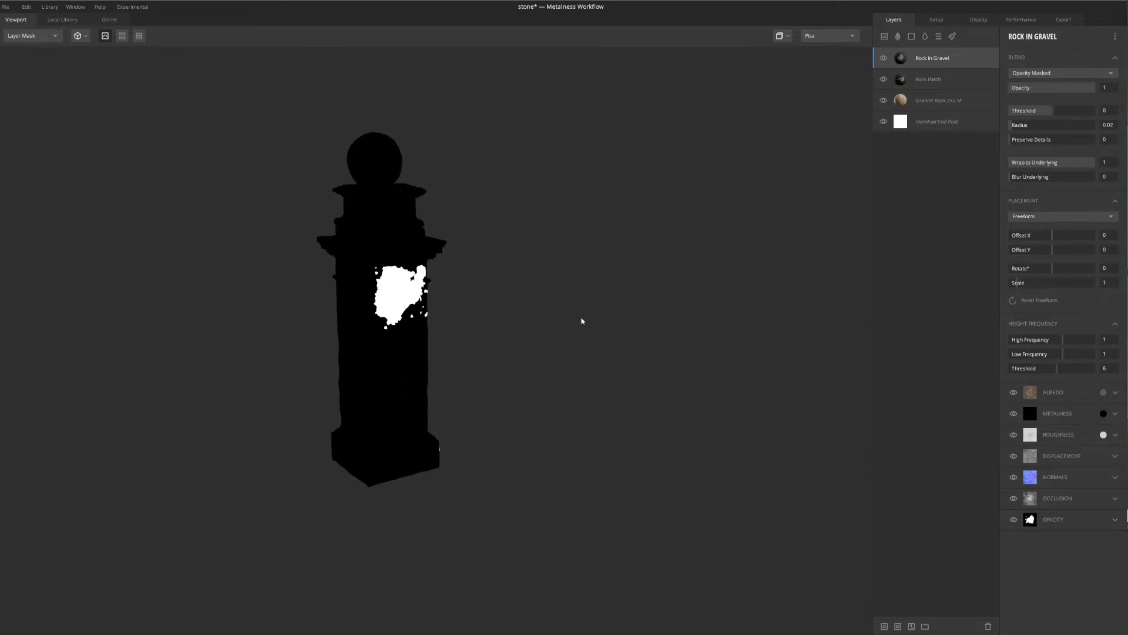
# Offset the Rock In Gravel patch to 0.622 in X and -0.403 in Y, and return to the PBR Metalness view
pyautogui.moveTo(1056, 237); pyautogui.dragTo(1070, 239)
pyautogui.moveTo(412, 343); pyautogui.dragTo(704, 332)
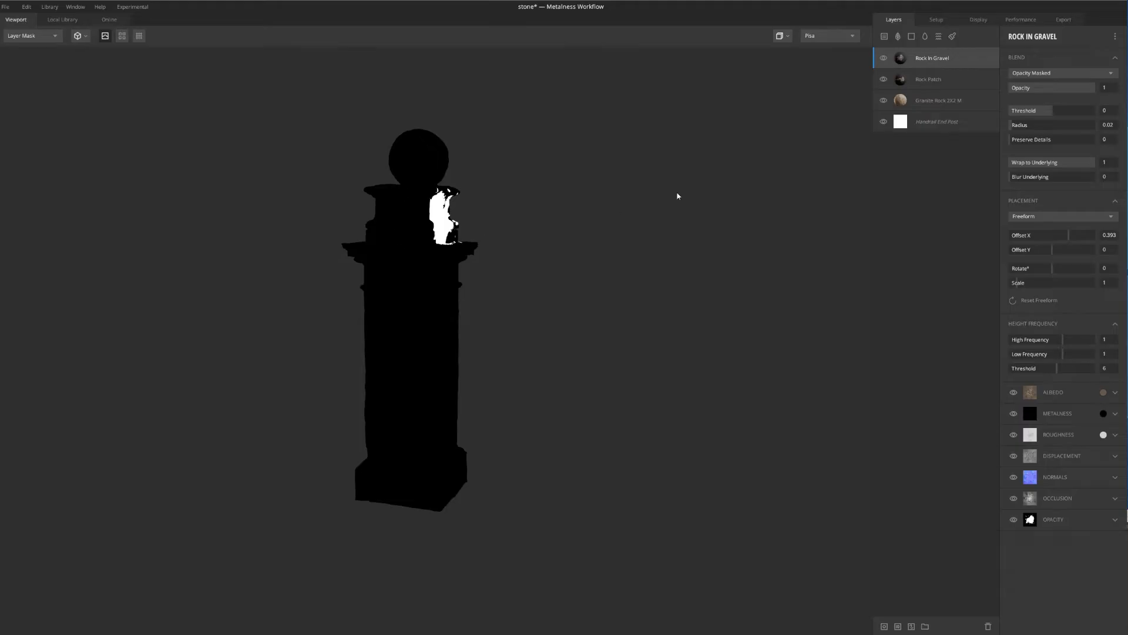
pyautogui.moveTo(1065, 236); pyautogui.dragTo(1036, 250)
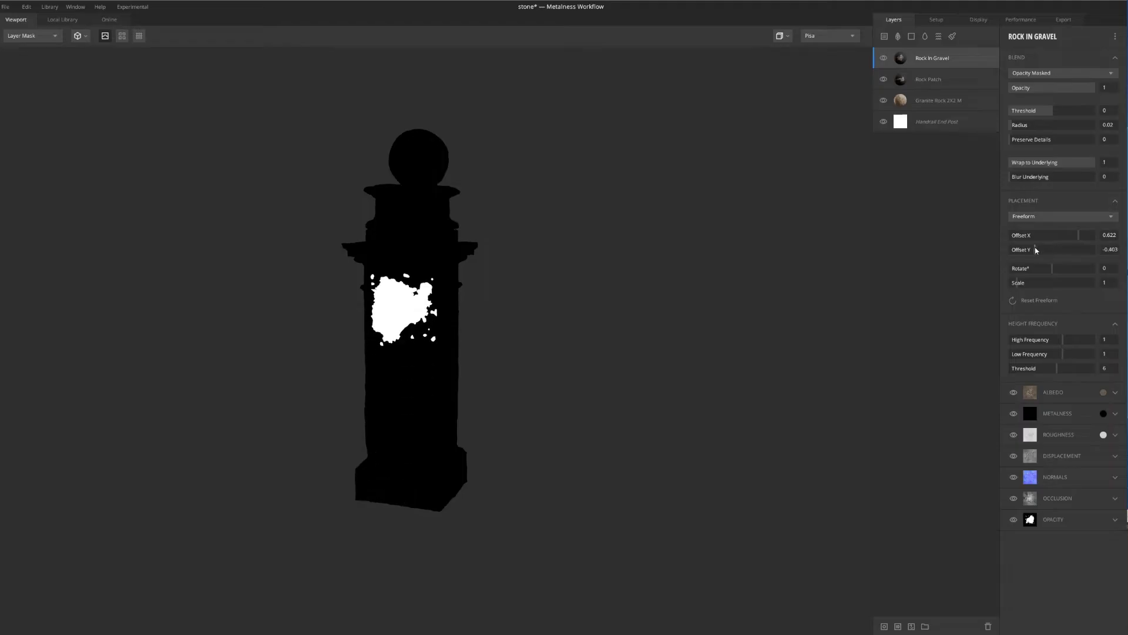
pyautogui.moveTo(495, 338); pyautogui.dragTo(524, 342)
pyautogui.press('m')
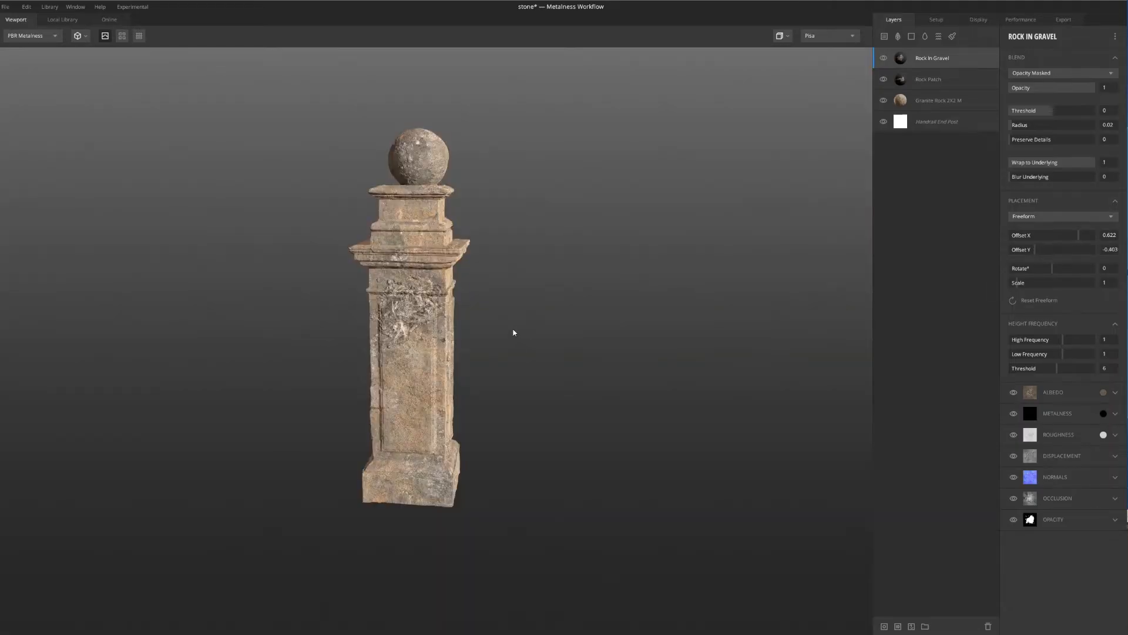
# Examine the layered material laid out on the flat preview plane, and return to the post for a closer look at the gravel patch
pyautogui.press('p')
pyautogui.moveTo(428, 444); pyautogui.dragTo(437, 512)
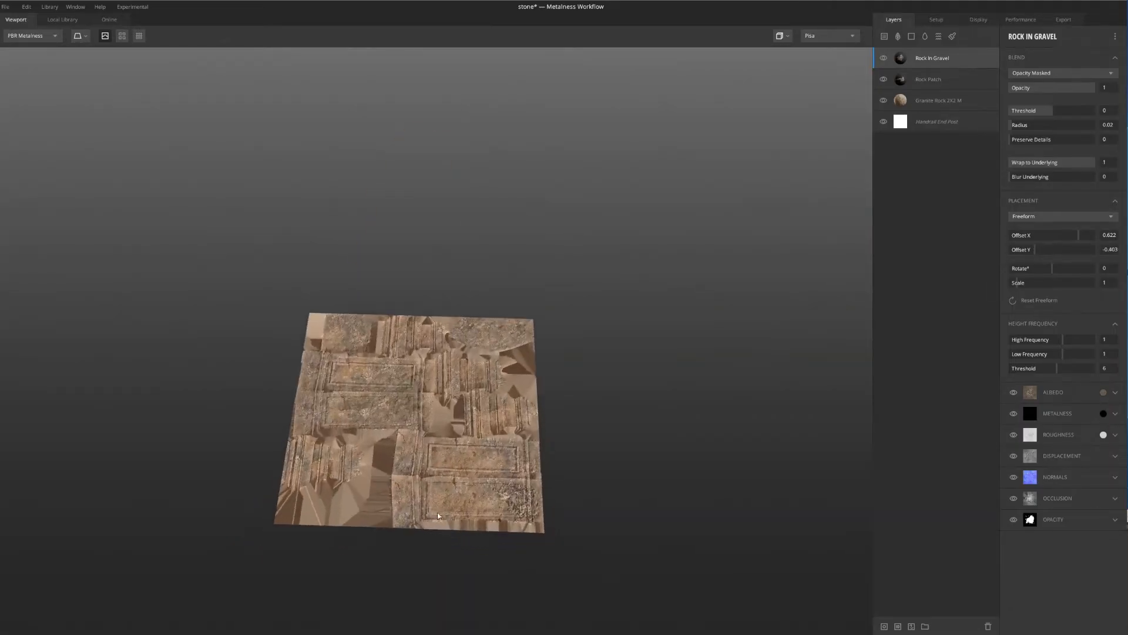
pyautogui.scroll(5, 448, 450)
pyautogui.scroll(-3, 447, 446)
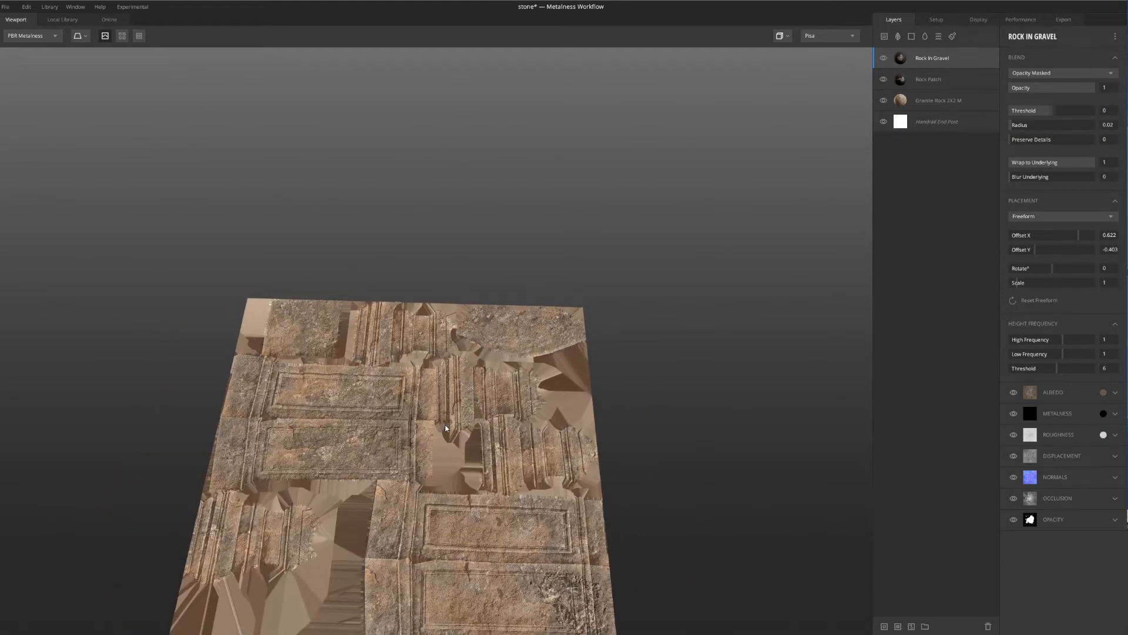
pyautogui.press('p')
pyautogui.scroll(-3, 426, 333)
pyautogui.moveTo(429, 338); pyautogui.dragTo(499, 282)
pyautogui.scroll(4, 415, 276)
pyautogui.moveTo(415, 276); pyautogui.dragTo(546, 310)
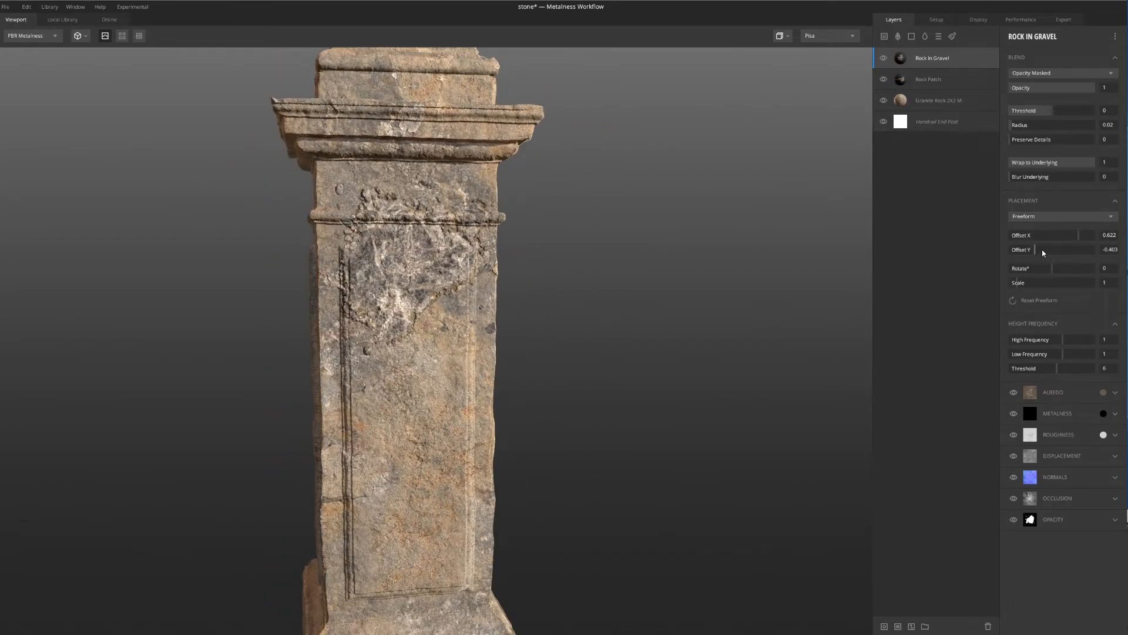
# Set the Rock In Gravel patch's Y offset to -0.363 and rotate it to 74.32 degrees
pyautogui.moveTo(1035, 252); pyautogui.dragTo(870, 293)
pyautogui.moveTo(659, 299); pyautogui.dragTo(723, 300)
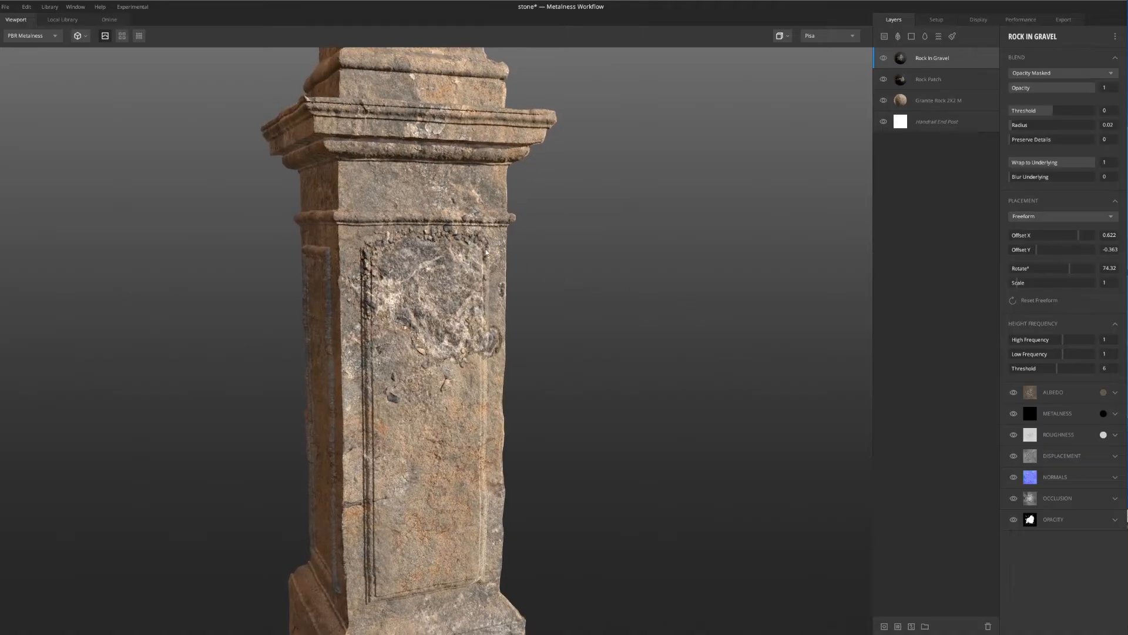
pyautogui.scroll(3, 549, 257)
pyautogui.scroll(2, 499, 209)
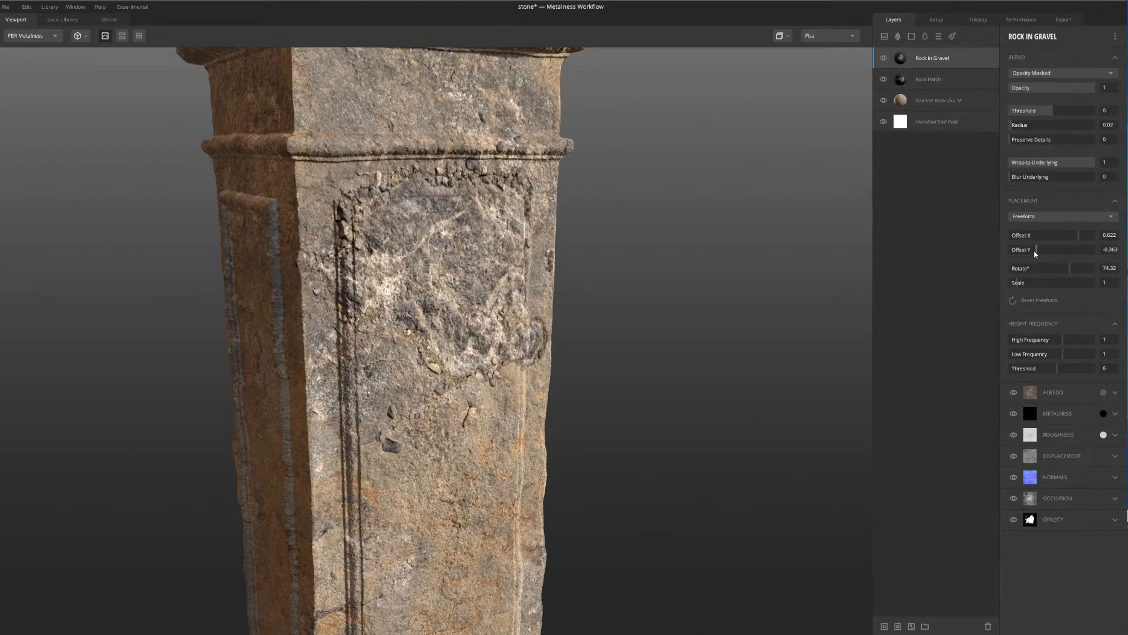
# Try several vertical positions for the gravel patch, settling on a Y offset of -0.353 within the panel
pyautogui.moveTo(1038, 255); pyautogui.dragTo(1034, 255)
pyautogui.moveTo(486, 198); pyautogui.dragTo(589, 202)
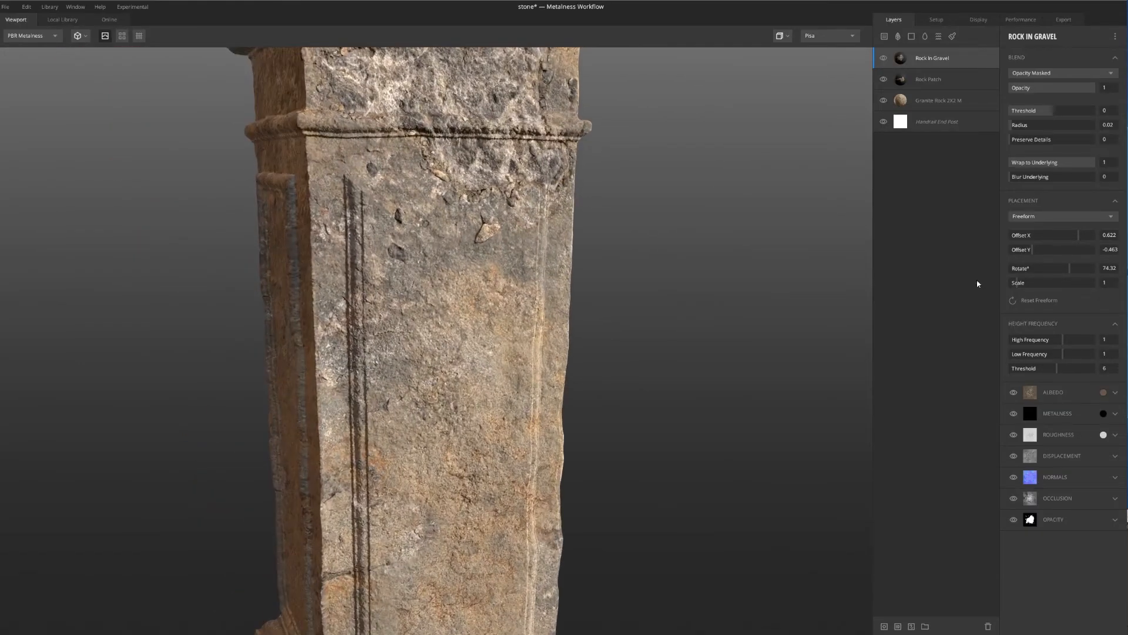
pyautogui.moveTo(1039, 253); pyautogui.dragTo(1037, 253)
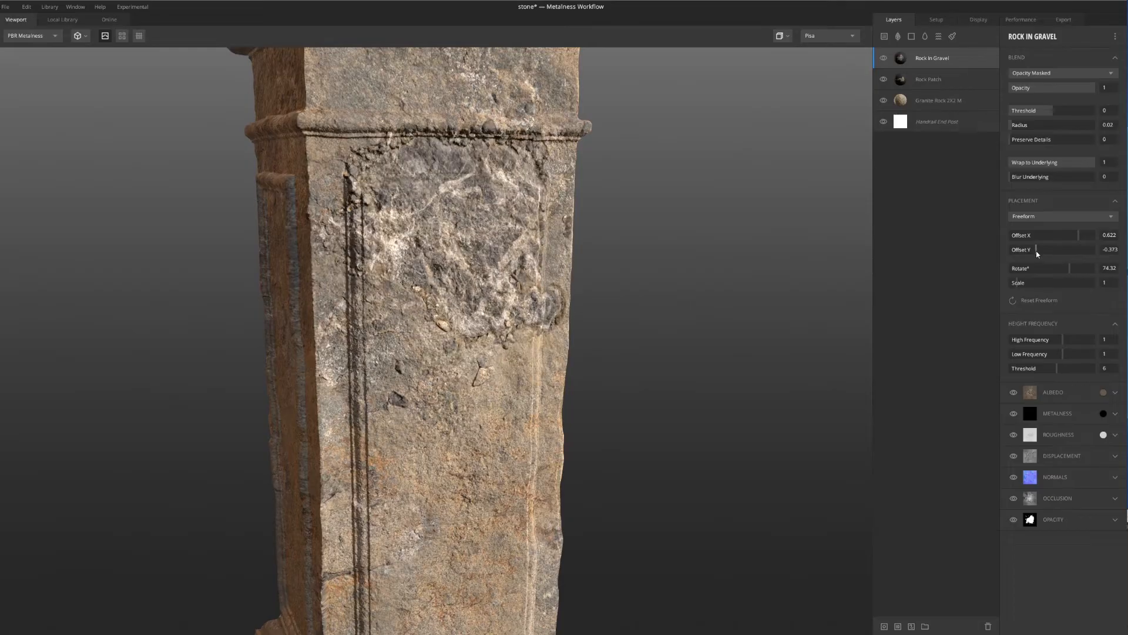
pyautogui.moveTo(1037, 253); pyautogui.dragTo(1038, 254)
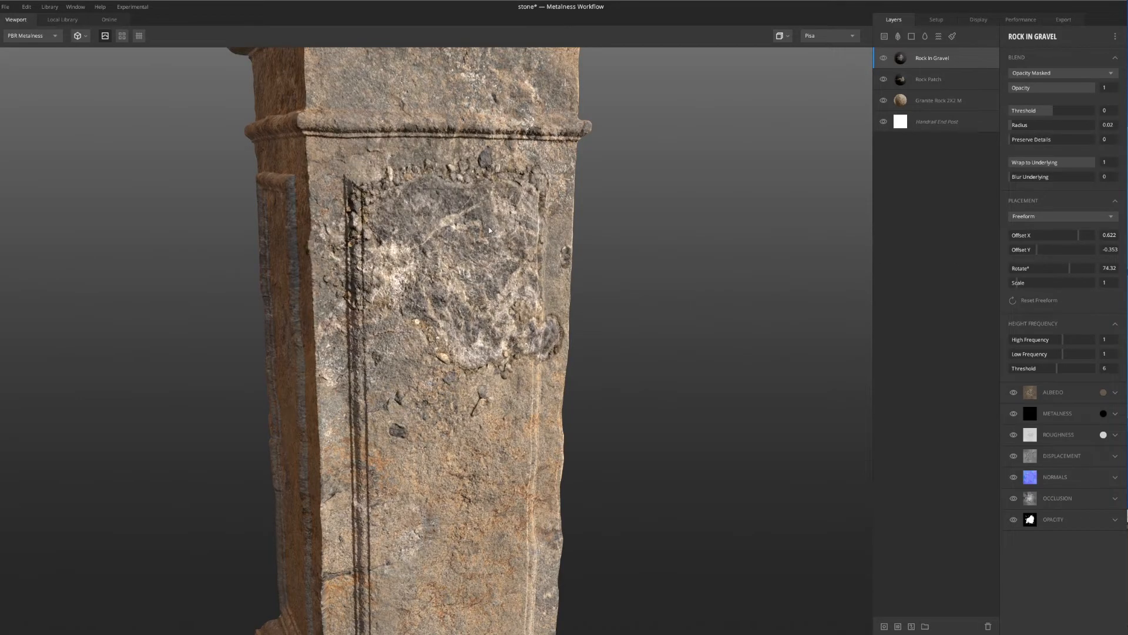
pyautogui.scroll(-4, 489, 230)
pyautogui.keyDown('alt'); pyautogui.moveTo(489, 230); pyautogui.dragTo(550, 293); pyautogui.keyUp('alt')
pyautogui.scroll(4, 512, 300)
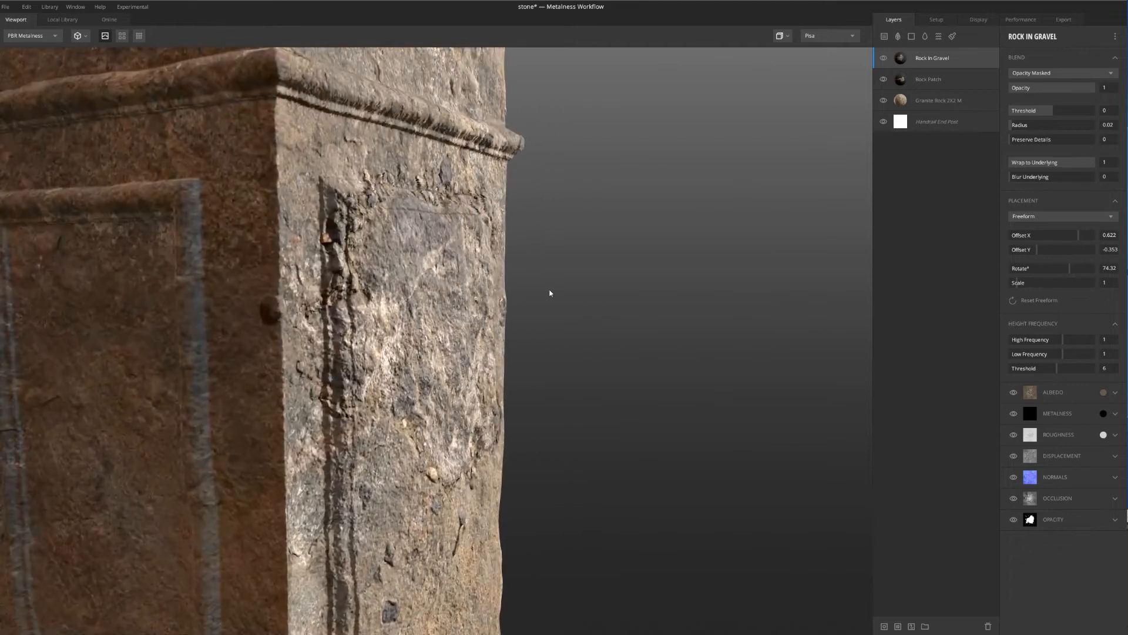
# Set the Rock In Gravel layer's displacement strength to 8 and inspect the raised rock from several angles
pyautogui.click(1116, 458)
pyautogui.moveTo(576, 361)
pyautogui.keyDown('alt'); pyautogui.mouseDown()
pyautogui.moveTo(549, 384)
pyautogui.moveTo(566, 378)
pyautogui.mouseUp(); pyautogui.keyUp('alt')
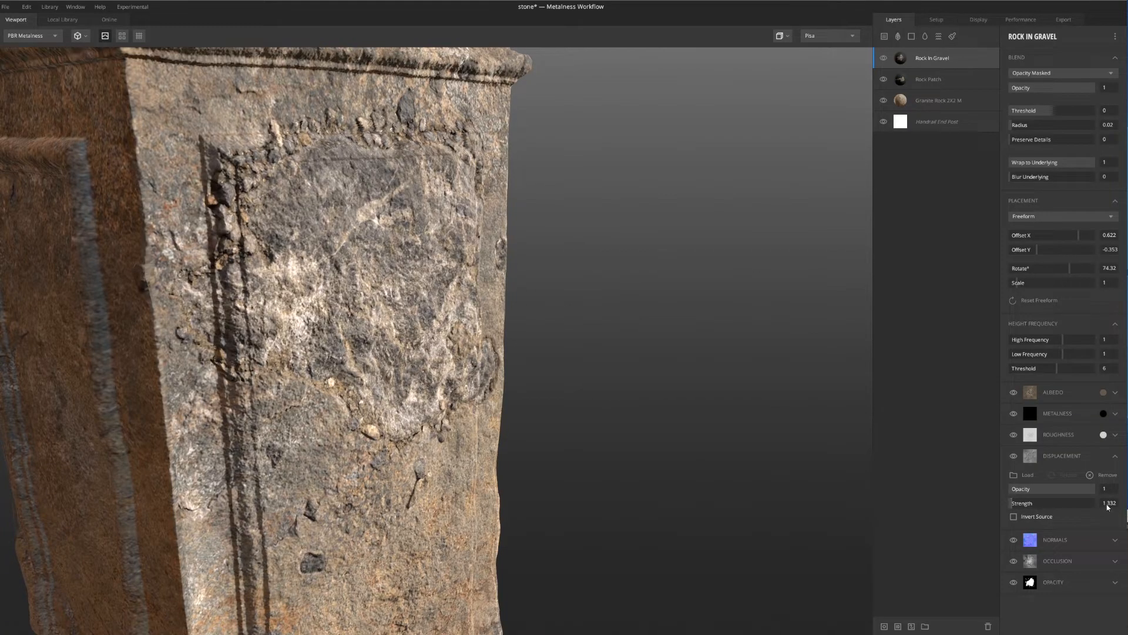
pyautogui.write('8')
pyautogui.press('Return')
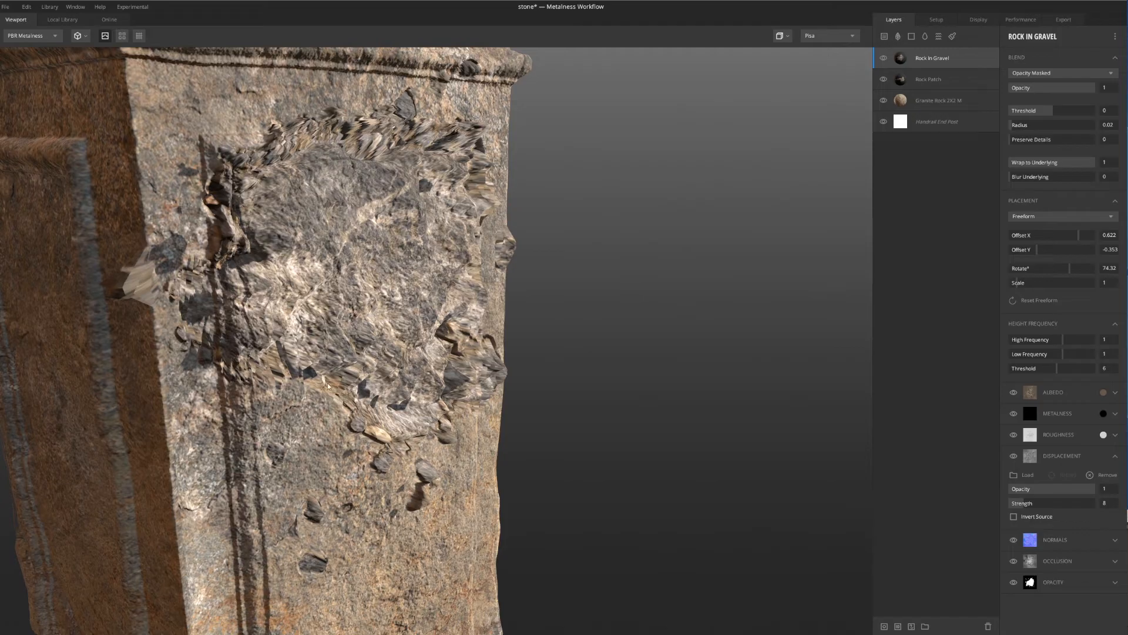
pyautogui.keyDown('alt'); pyautogui.moveTo(564, 347); pyautogui.dragTo(595, 332); pyautogui.keyUp('alt')
pyautogui.keyDown('alt'); pyautogui.moveTo(595, 332); pyautogui.dragTo(370, 162, button='right'); pyautogui.keyUp('alt')
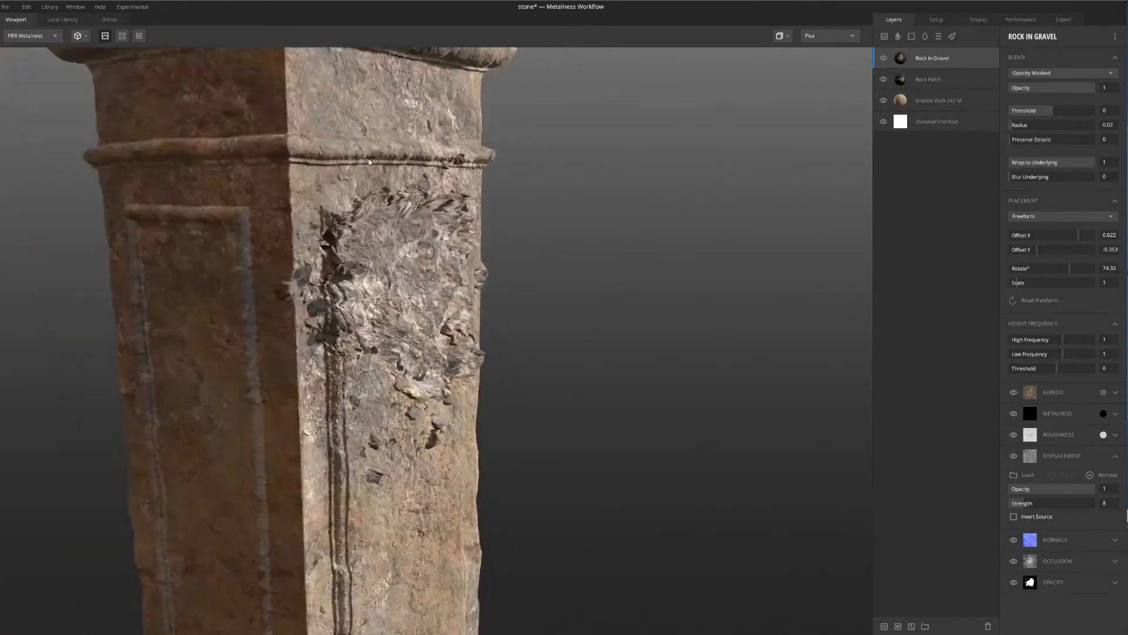
pyautogui.keyDown('alt'); pyautogui.moveTo(369, 161); pyautogui.dragTo(380, 213); pyautogui.keyUp('alt')
pyautogui.keyDown('alt'); pyautogui.moveTo(380, 214); pyautogui.dragTo(447, 235, button='right'); pyautogui.keyUp('alt')
pyautogui.keyDown('alt'); pyautogui.moveTo(447, 235); pyautogui.dragTo(528, 247); pyautogui.keyUp('alt')
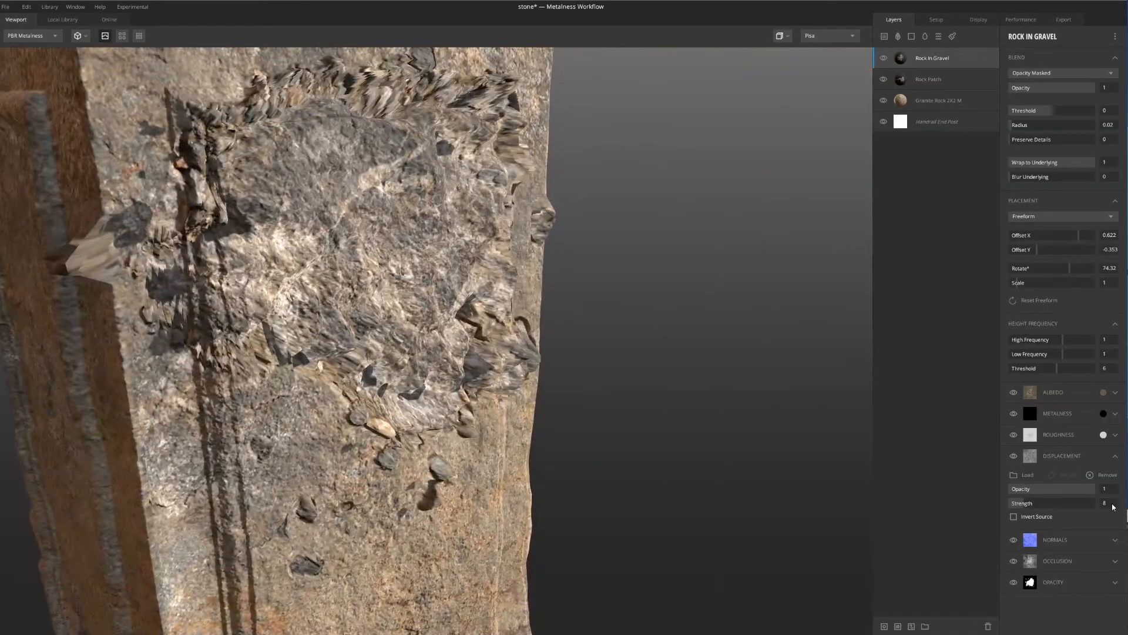
# Set the Rock In Gravel layer's displacement strength to 4
pyautogui.press('Return')
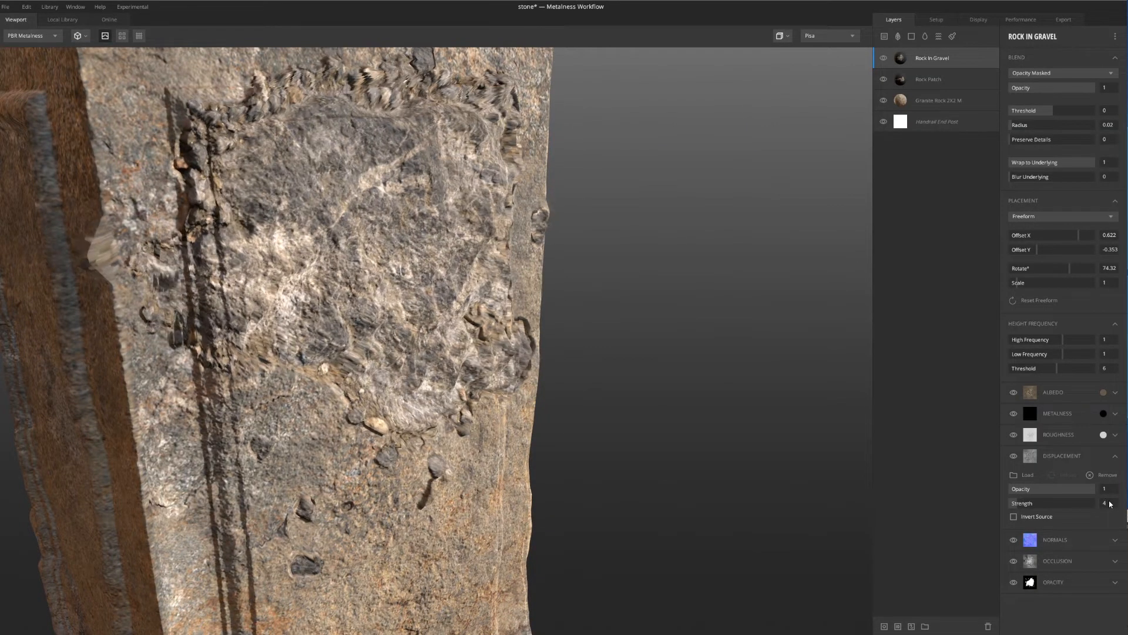
pyautogui.moveTo(470, 299)
pyautogui.keyDown('alt'); pyautogui.mouseDown()
pyautogui.moveTo(567, 348)
pyautogui.moveTo(564, 357)
pyautogui.moveTo(466, 290)
pyautogui.mouseUp(); pyautogui.keyUp('alt')
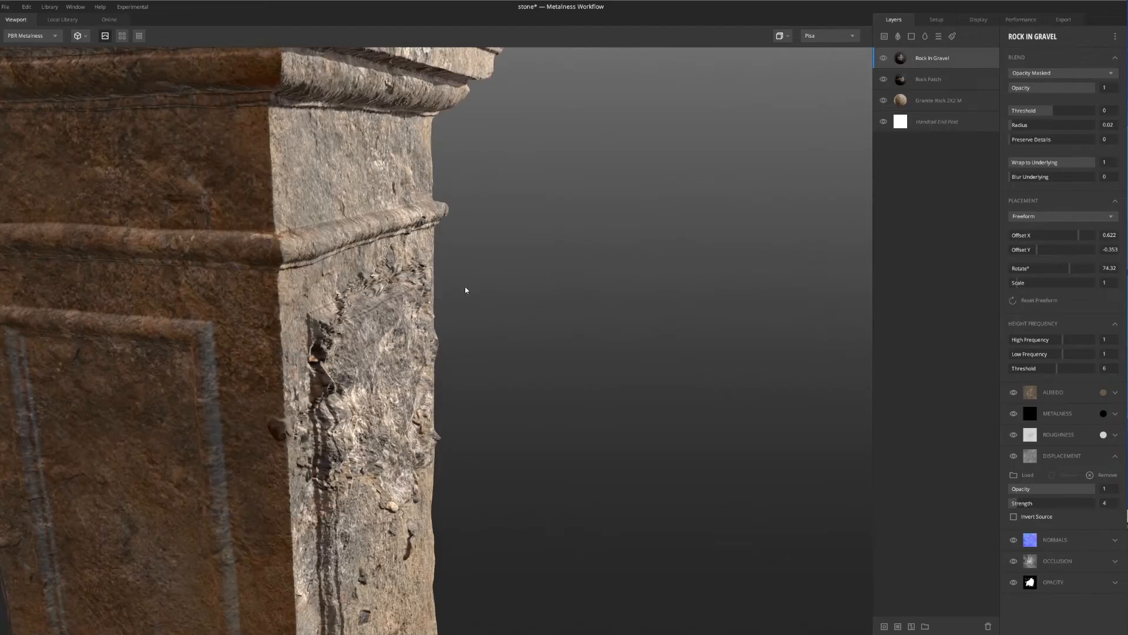
# Try inverting the Rock In Gravel displacement source, compare the surface both ways, and leave the inversion off
pyautogui.click(1013, 517)
pyautogui.keyDown('alt'); pyautogui.moveTo(640, 471); pyautogui.dragTo(524, 443); pyautogui.keyUp('alt')
pyautogui.scroll(-5, 478, 429)
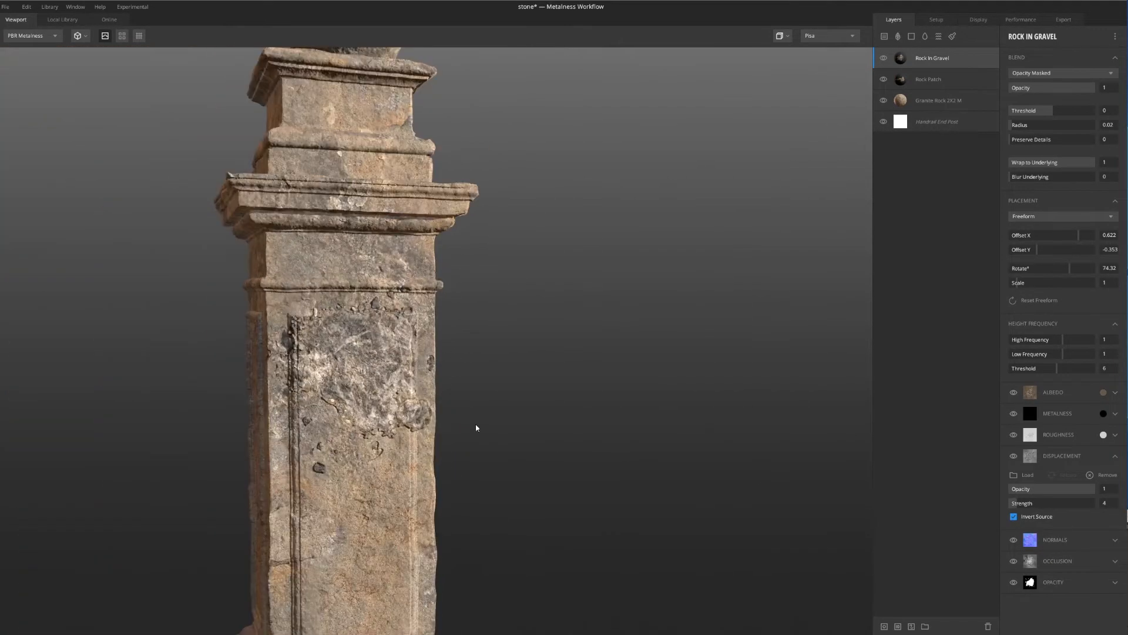
pyautogui.keyDown('alt'); pyautogui.moveTo(477, 429); pyautogui.dragTo(448, 330, button='middle'); pyautogui.keyUp('alt')
pyautogui.scroll(2, 457, 305)
pyautogui.click(1013, 517)
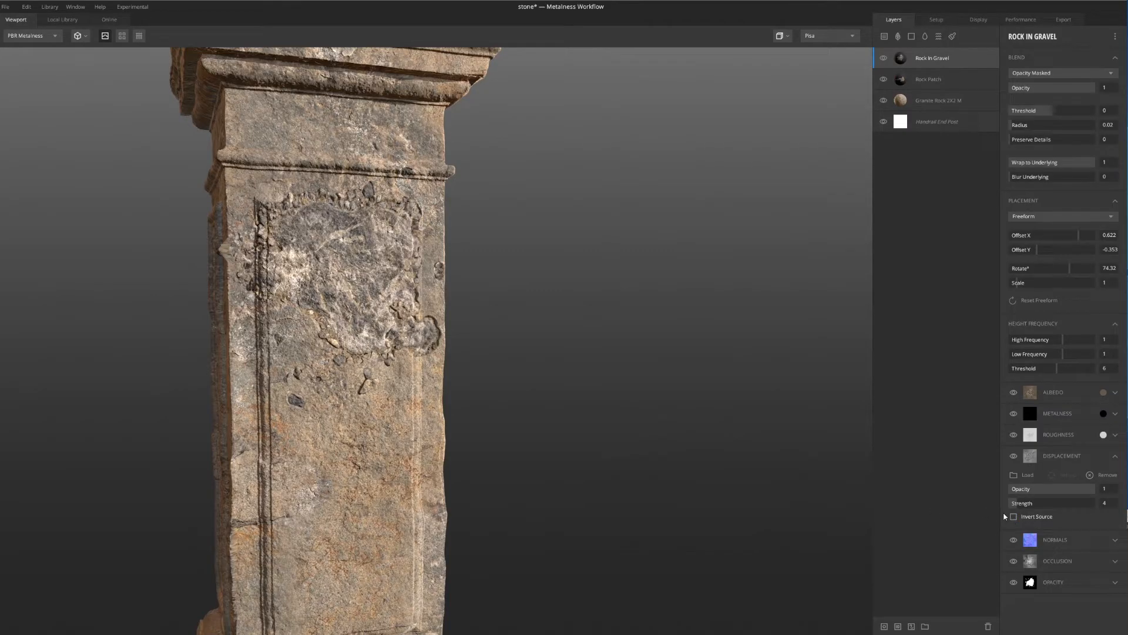
pyautogui.click(1014, 517)
pyautogui.click(1014, 517)
pyautogui.keyDown('alt'); pyautogui.moveTo(651, 461); pyautogui.dragTo(537, 412); pyautogui.keyUp('alt')
pyautogui.scroll(3, 344, 247)
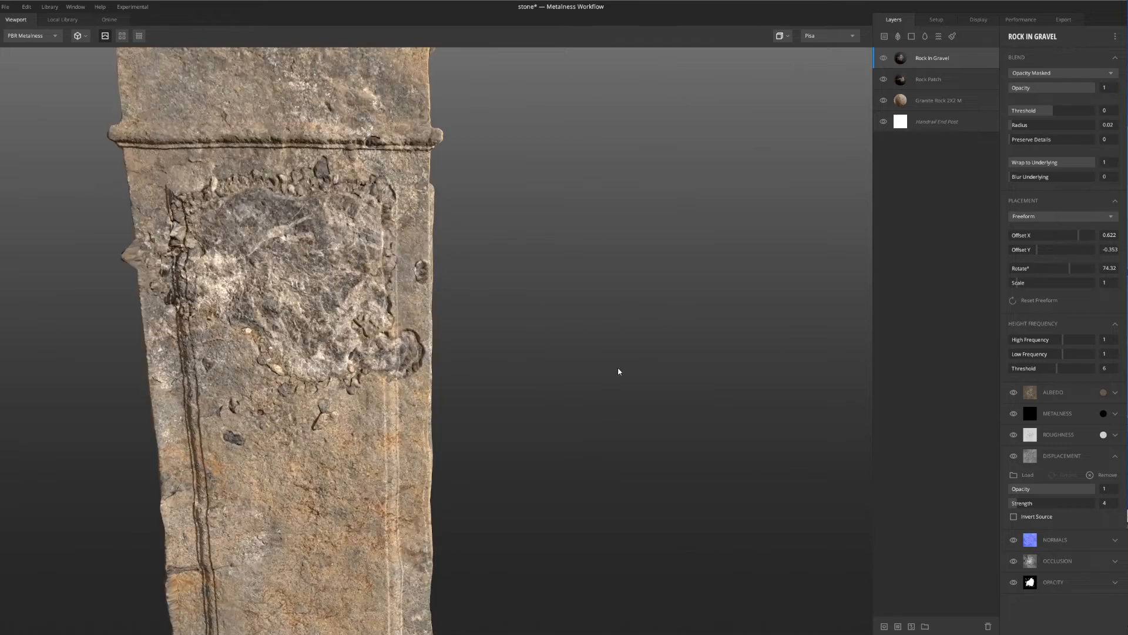
# Scale the Rock In Gravel patch to 0.79 and reposition it with Offset X 0.582 and Offset Y -0.383
pyautogui.keyDown('alt'); pyautogui.moveTo(618, 371); pyautogui.dragTo(676, 368); pyautogui.keyUp('alt')
pyautogui.moveTo(1017, 283); pyautogui.dragTo(1015, 283)
pyautogui.keyDown('alt'); pyautogui.moveTo(532, 322); pyautogui.dragTo(489, 318); pyautogui.keyUp('alt')
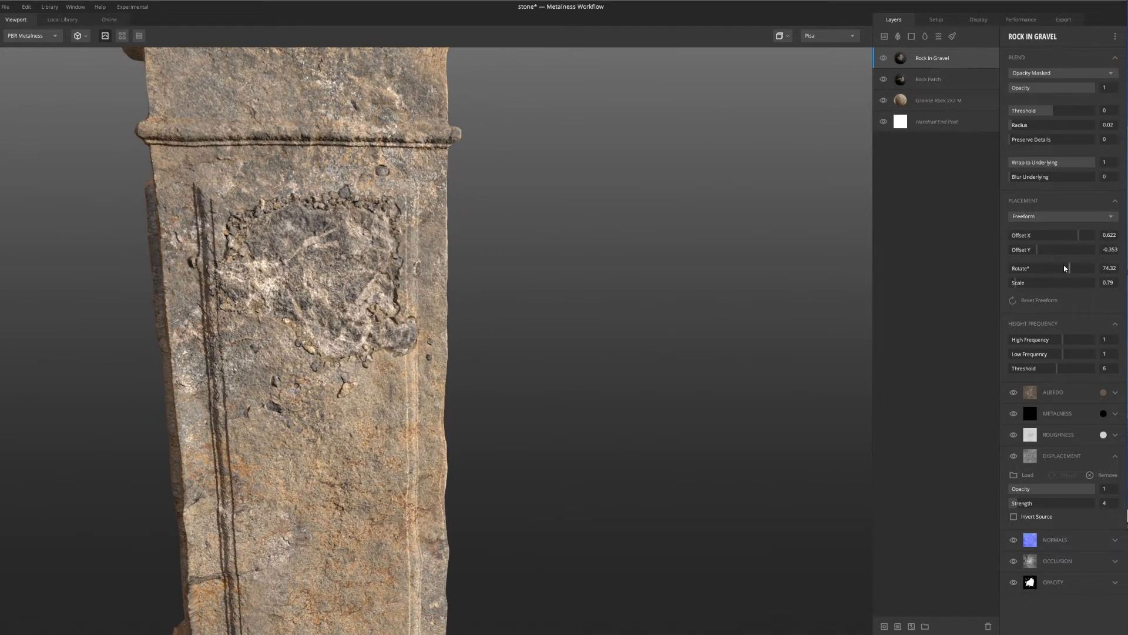
pyautogui.moveTo(1066, 268); pyautogui.dragTo(1037, 252)
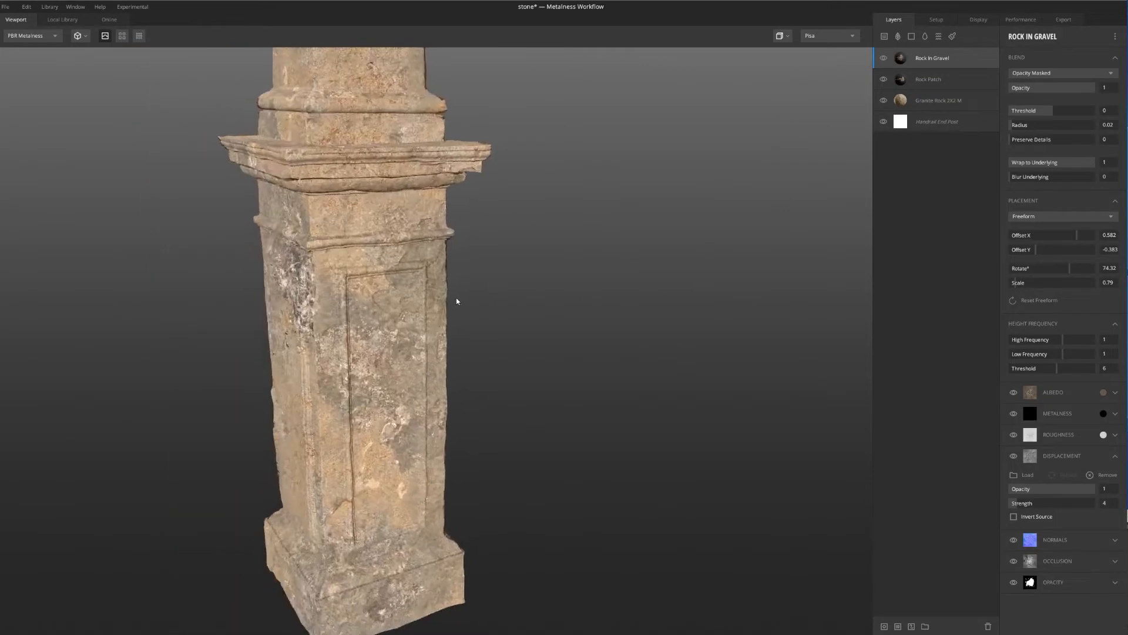
pyautogui.moveTo(456, 298); pyautogui.dragTo(375, 269)
pyautogui.scroll(3, 415, 252)
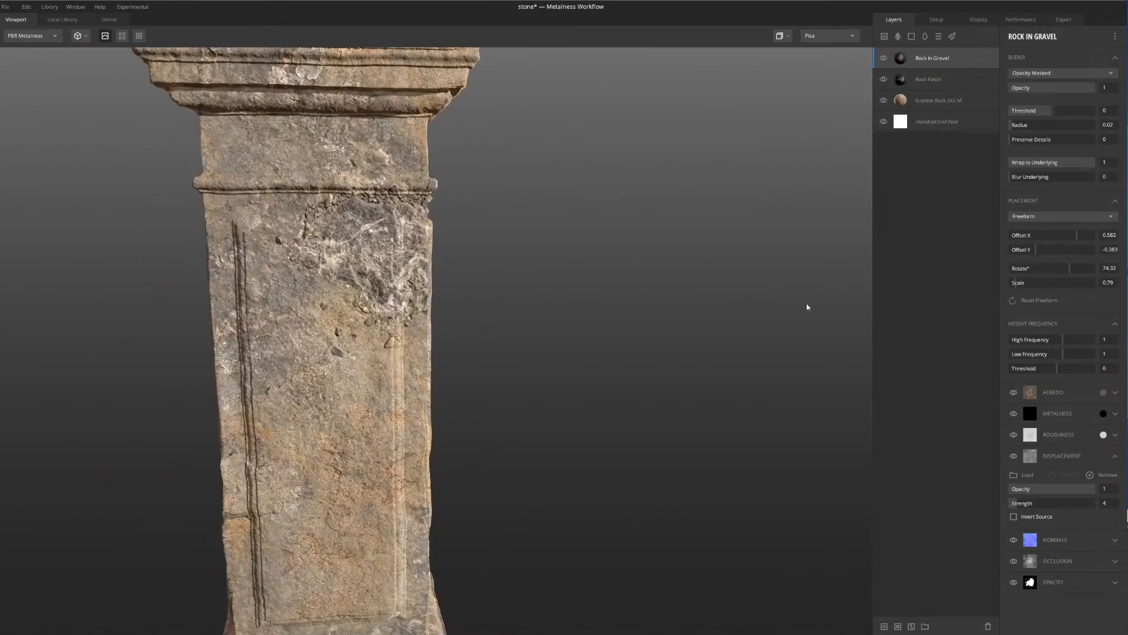
# Tint the Rock In Gravel layer's albedo with the warmer brown 615240 and apply it
pyautogui.click(1103, 392)
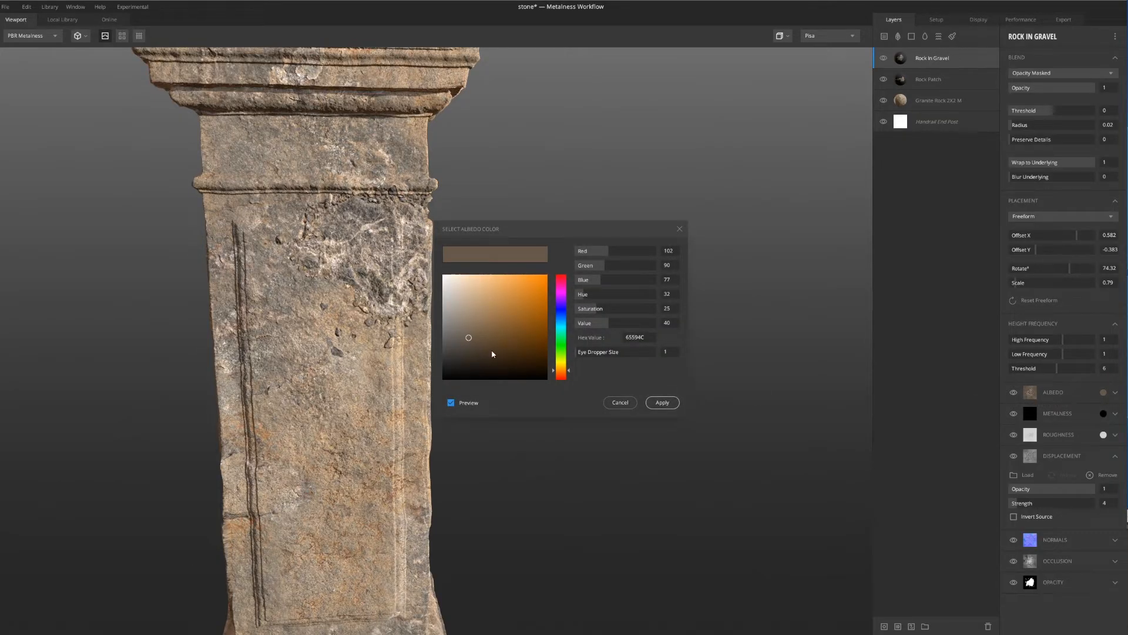
pyautogui.click(475, 341)
pyautogui.moveTo(477, 339); pyautogui.dragTo(477, 340)
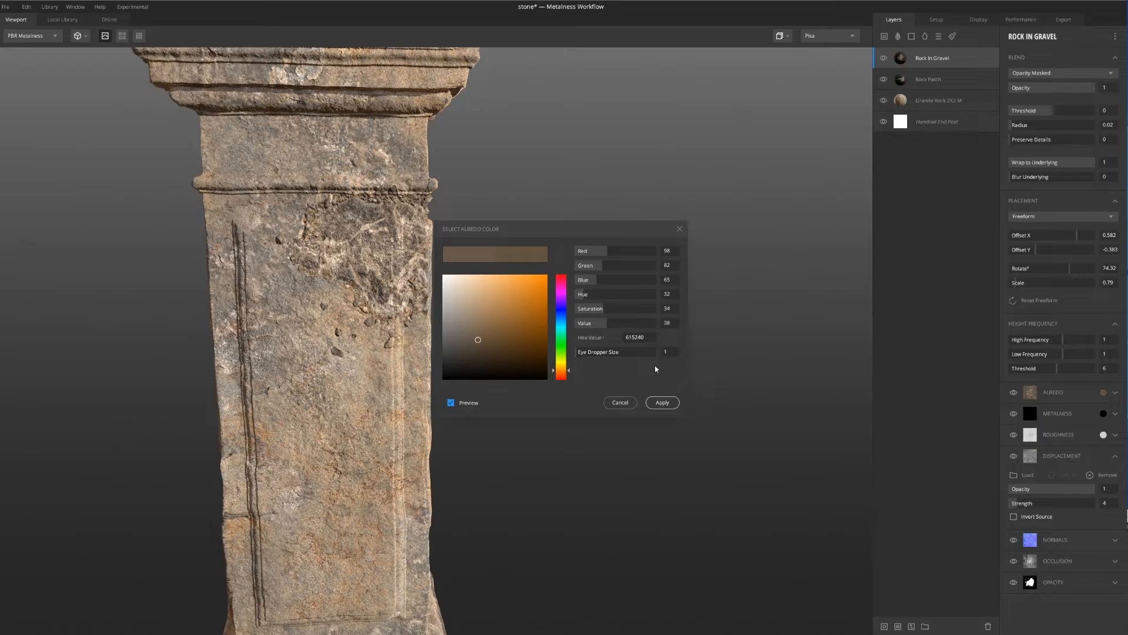
pyautogui.click(663, 402)
# Examine the layered stone post from all sides, from the base and panels up to the ball on top
pyautogui.moveTo(660, 410); pyautogui.dragTo(494, 353)
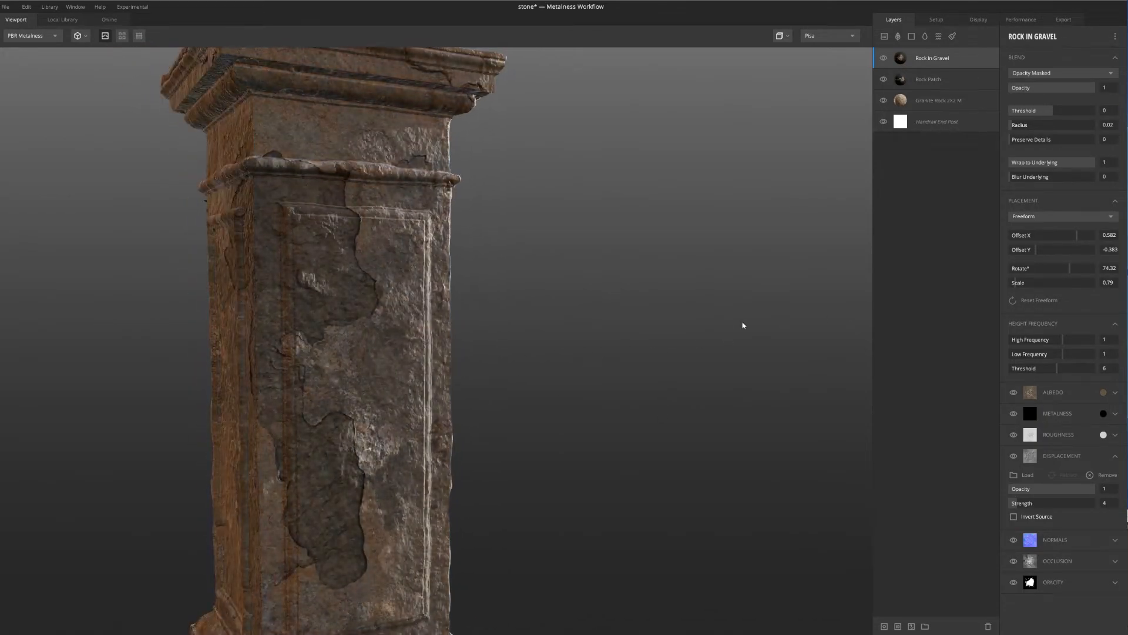
pyautogui.moveTo(637, 353); pyautogui.dragTo(489, 281)
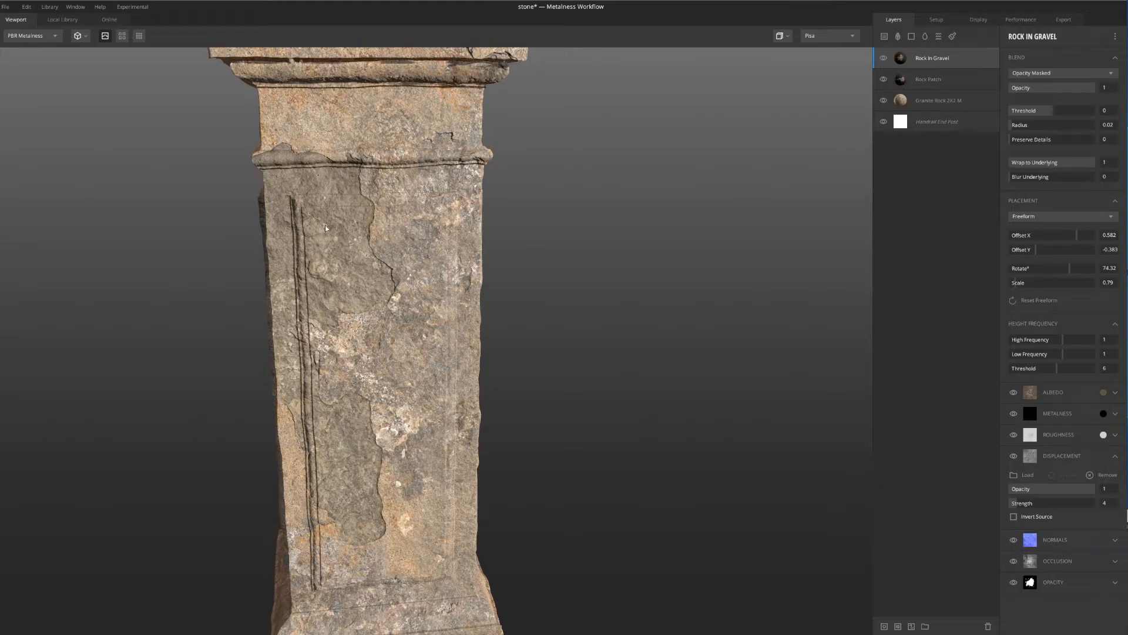
pyautogui.moveTo(326, 224)
pyautogui.mouseDown()
pyautogui.moveTo(399, 209)
pyautogui.moveTo(280, 227)
pyautogui.moveTo(333, 217)
pyautogui.mouseUp()
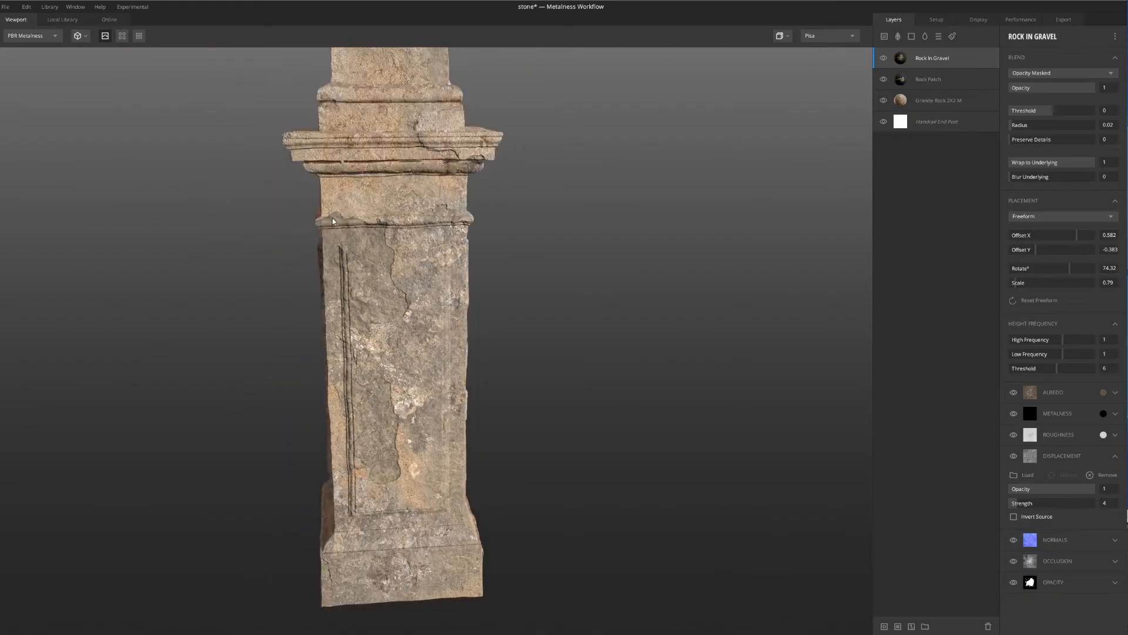
pyautogui.moveTo(397, 214); pyautogui.dragTo(365, 322, button='middle')
pyautogui.moveTo(366, 322); pyautogui.dragTo(404, 358)
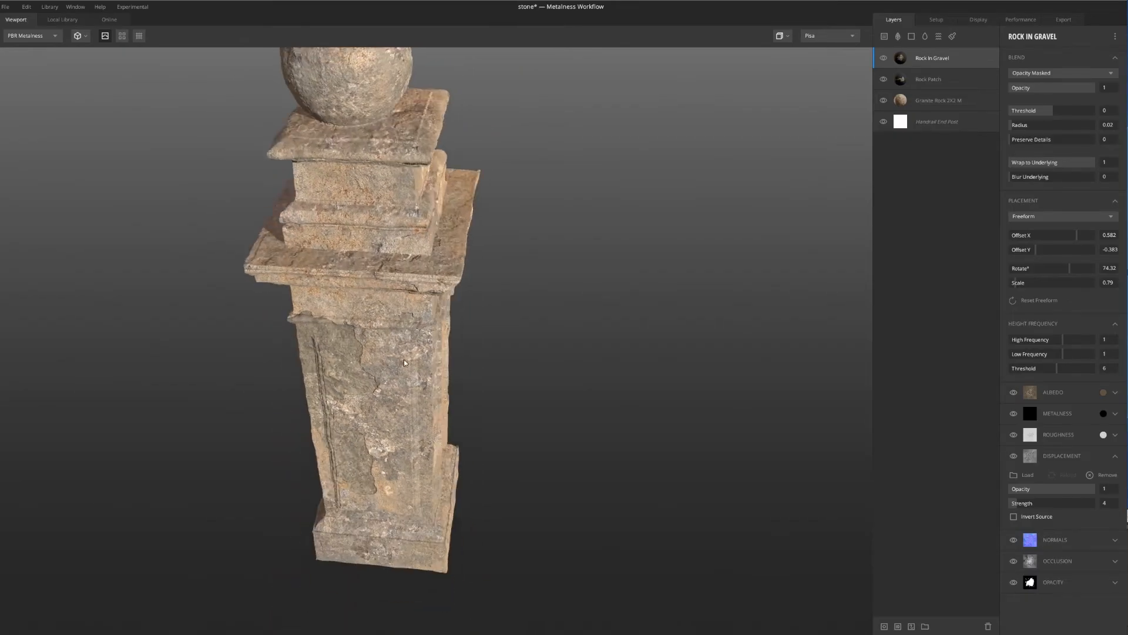
pyautogui.scroll(-5, 357, 177)
pyautogui.moveTo(355, 178); pyautogui.dragTo(363, 237, button='middle')
pyautogui.scroll(5, 381, 322)
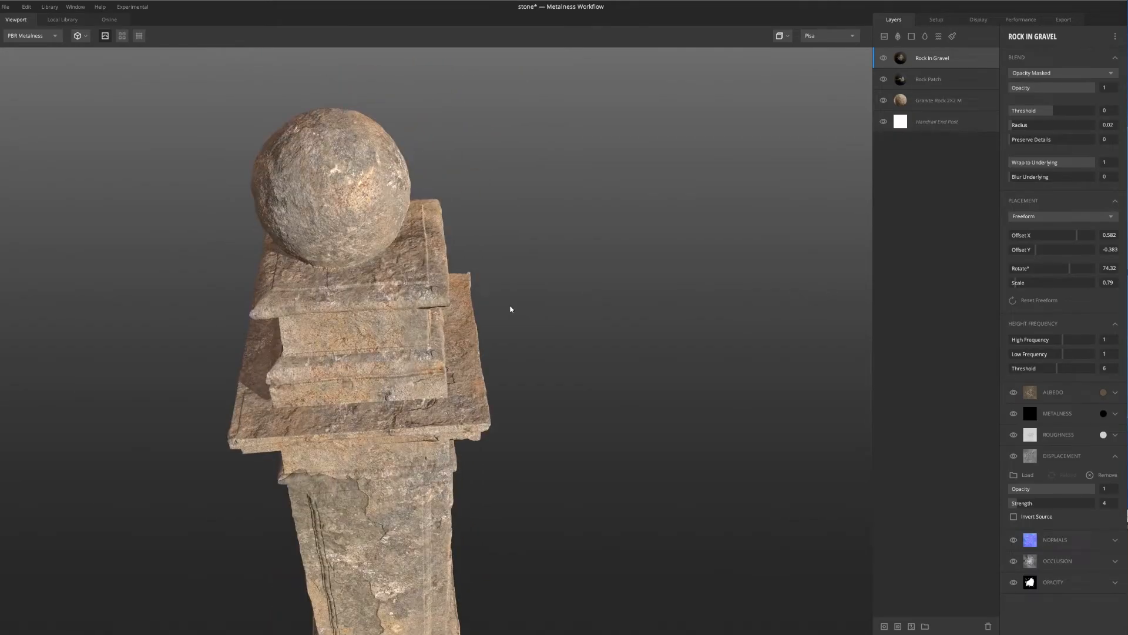
pyautogui.moveTo(511, 309); pyautogui.dragTo(420, 276)
pyautogui.scroll(-6, 421, 282)
pyautogui.moveTo(485, 450); pyautogui.dragTo(462, 350, button='middle')
pyautogui.moveTo(461, 350); pyautogui.dragTo(393, 278)
pyautogui.scroll(3, 395, 258)
pyautogui.moveTo(333, 176); pyautogui.dragTo(375, 273, button='middle')
pyautogui.scroll(6, 378, 158)
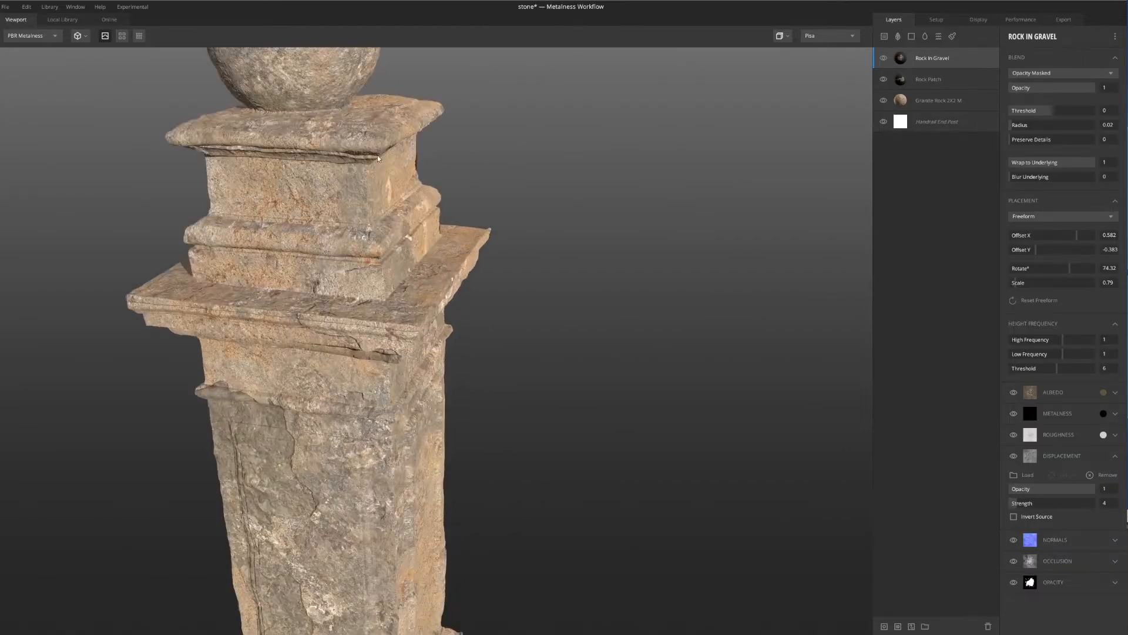
pyautogui.scroll(-3, 378, 171)
pyautogui.moveTo(380, 189); pyautogui.dragTo(491, 264)
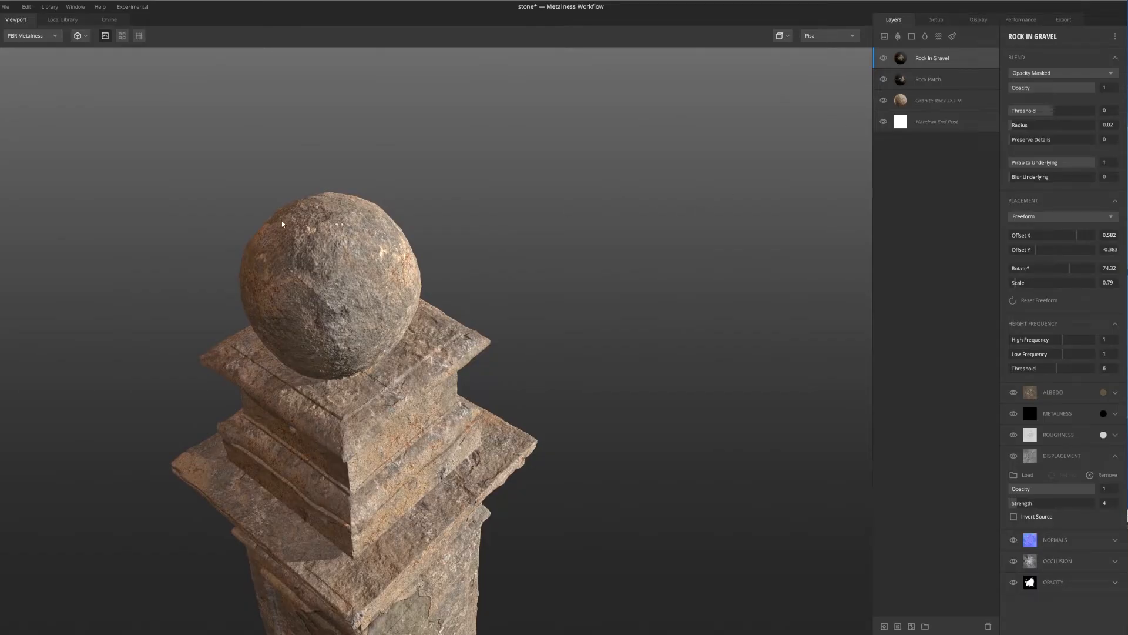
pyautogui.moveTo(282, 224); pyautogui.dragTo(382, 237)
pyautogui.moveTo(311, 257); pyautogui.dragTo(331, 231)
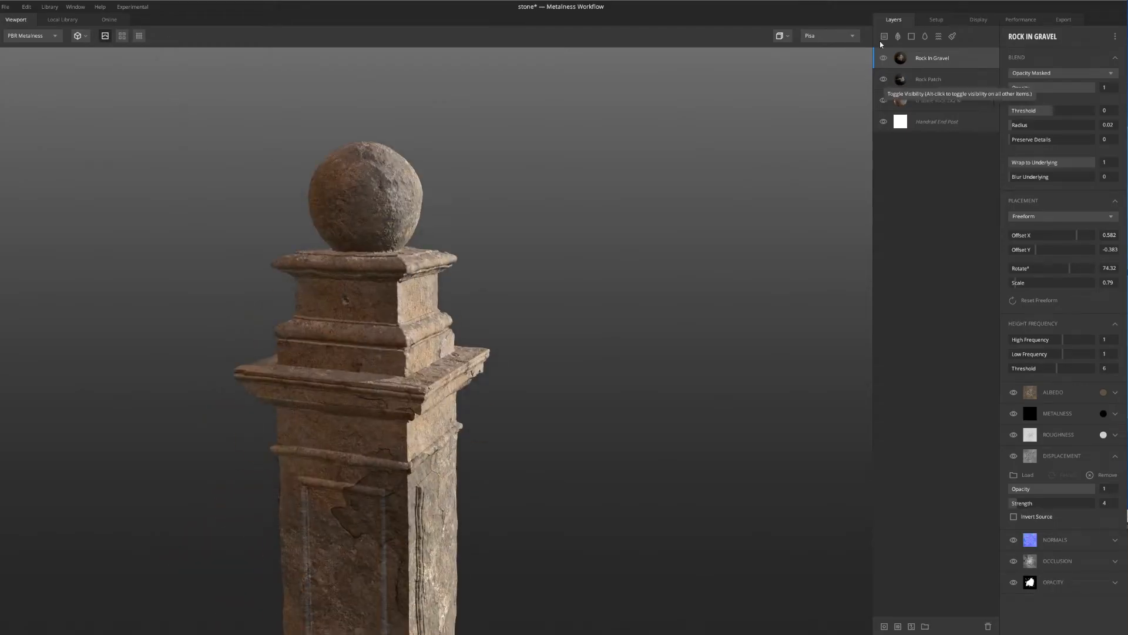
# Add the Concrete Patch atlas as a new layer and switch its placement to Freeform
pyautogui.click(898, 36)
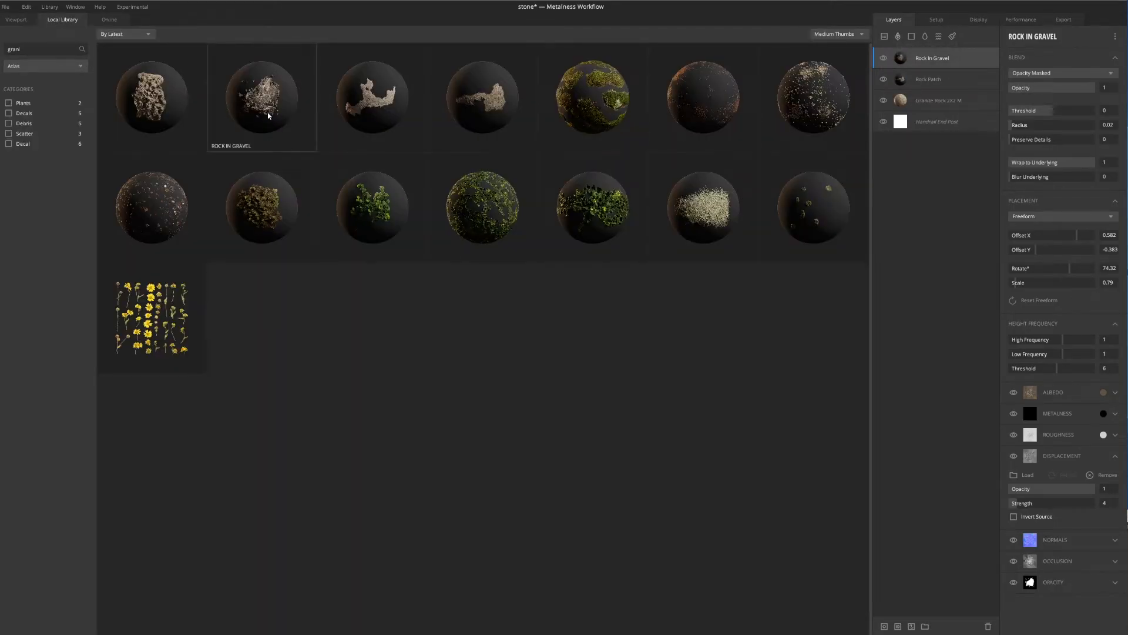
pyautogui.click(149, 101)
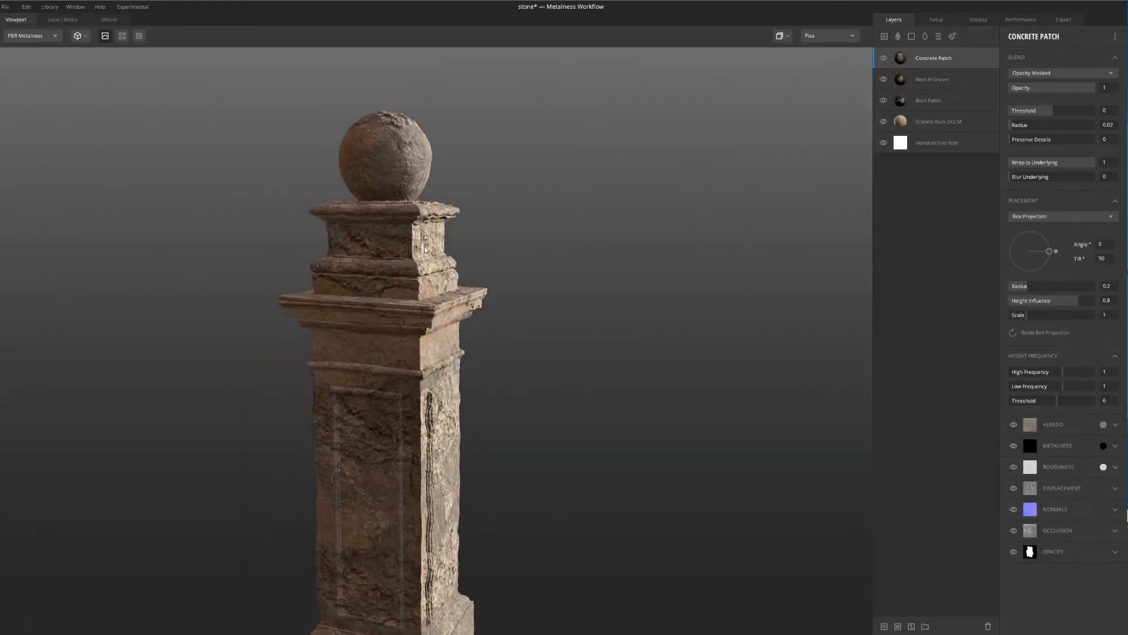
pyautogui.moveTo(425, 246); pyautogui.dragTo(503, 284)
pyautogui.moveTo(524, 229); pyautogui.dragTo(435, 180, button='middle')
pyautogui.scroll(3, 435, 171)
pyautogui.moveTo(434, 121); pyautogui.dragTo(474, 192, button='middle')
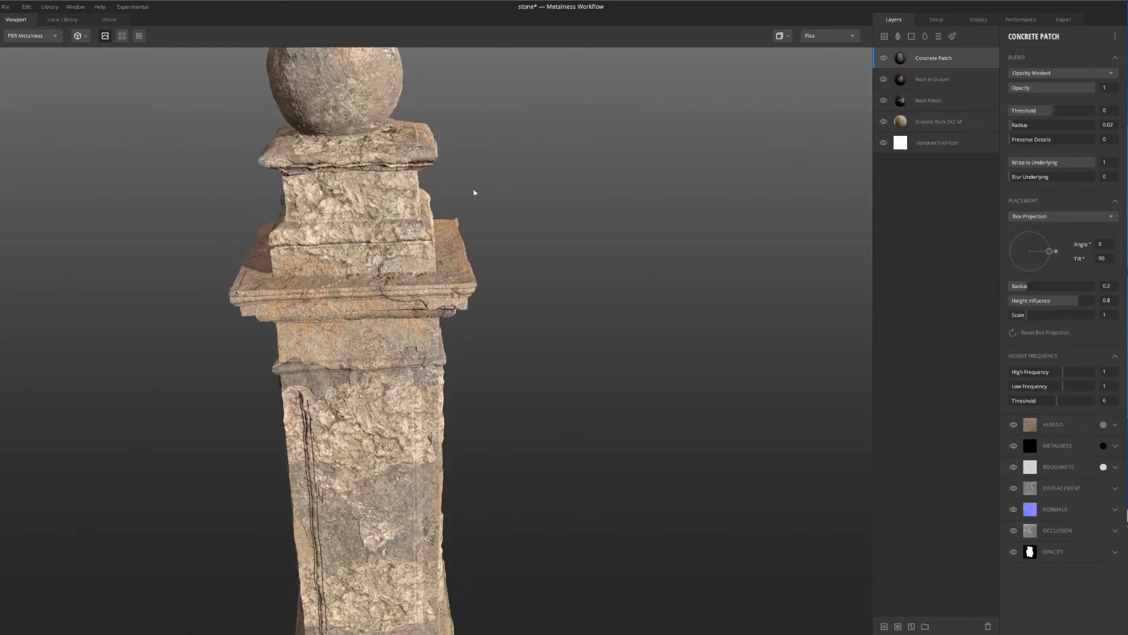
pyautogui.click(1042, 216)
pyautogui.click(1048, 240)
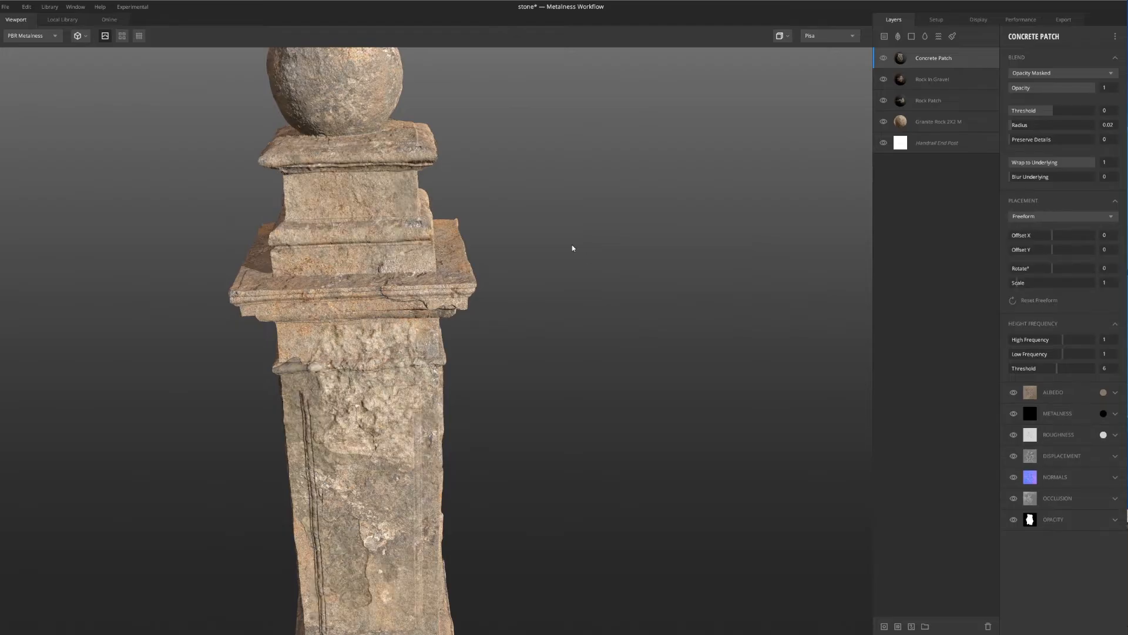
# Using the layer mask preview, move the Concrete Patch onto the ball with Offset X -0.532 and Offset Y -0.453
pyautogui.moveTo(572, 245); pyautogui.dragTo(501, 202)
pyautogui.press('m')
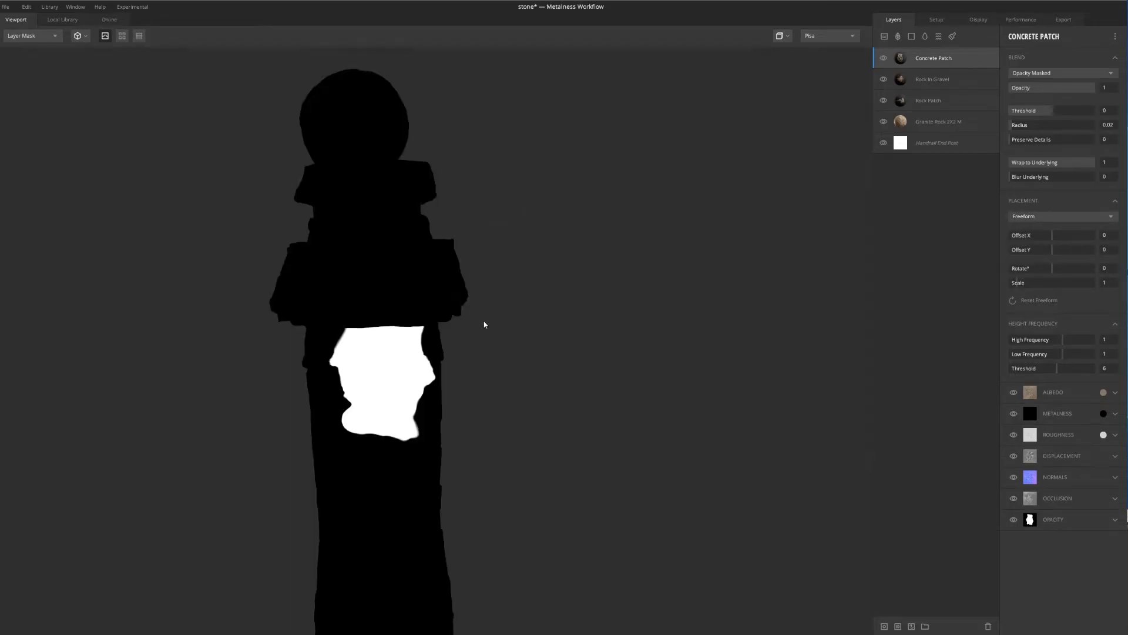
pyautogui.scroll(-2, 485, 321)
pyautogui.moveTo(485, 321); pyautogui.dragTo(491, 188, button='middle')
pyautogui.moveTo(492, 271); pyautogui.dragTo(489, 267)
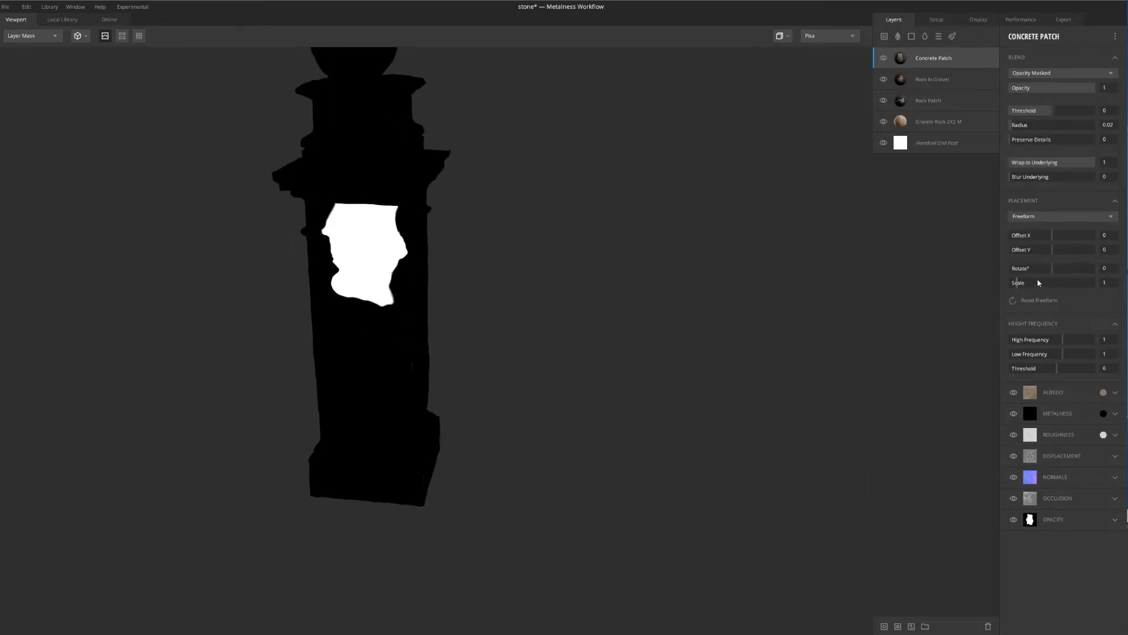
pyautogui.moveTo(1056, 250); pyautogui.dragTo(1033, 264)
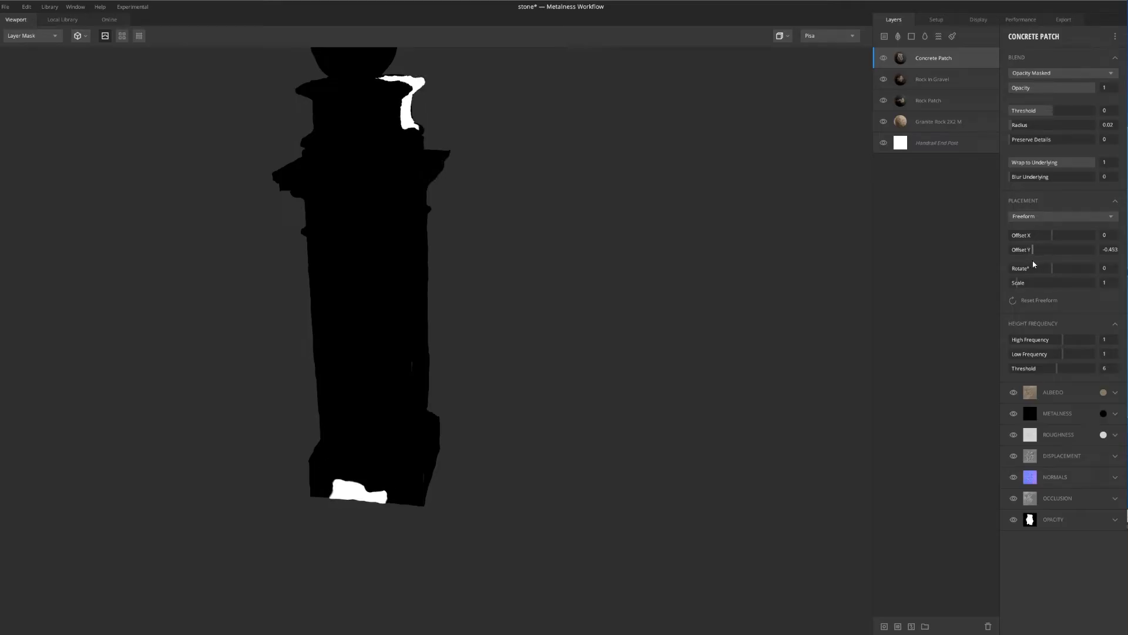
pyautogui.moveTo(567, 238); pyautogui.dragTo(603, 343, button='middle')
pyautogui.moveTo(604, 344); pyautogui.dragTo(487, 326)
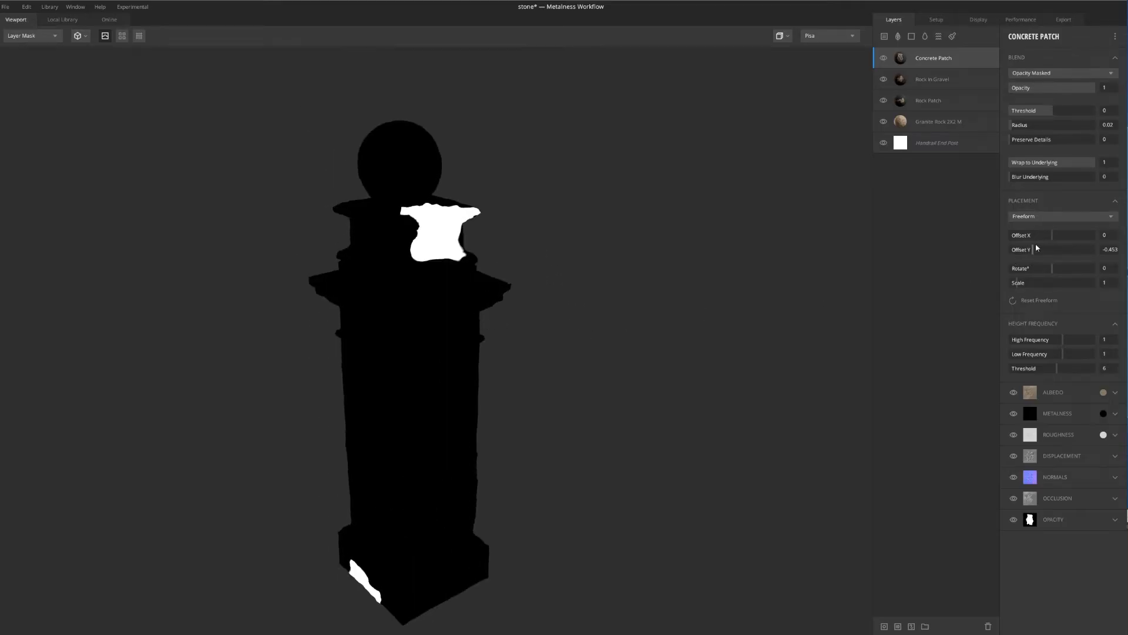
pyautogui.moveTo(1047, 235); pyautogui.dragTo(1031, 236)
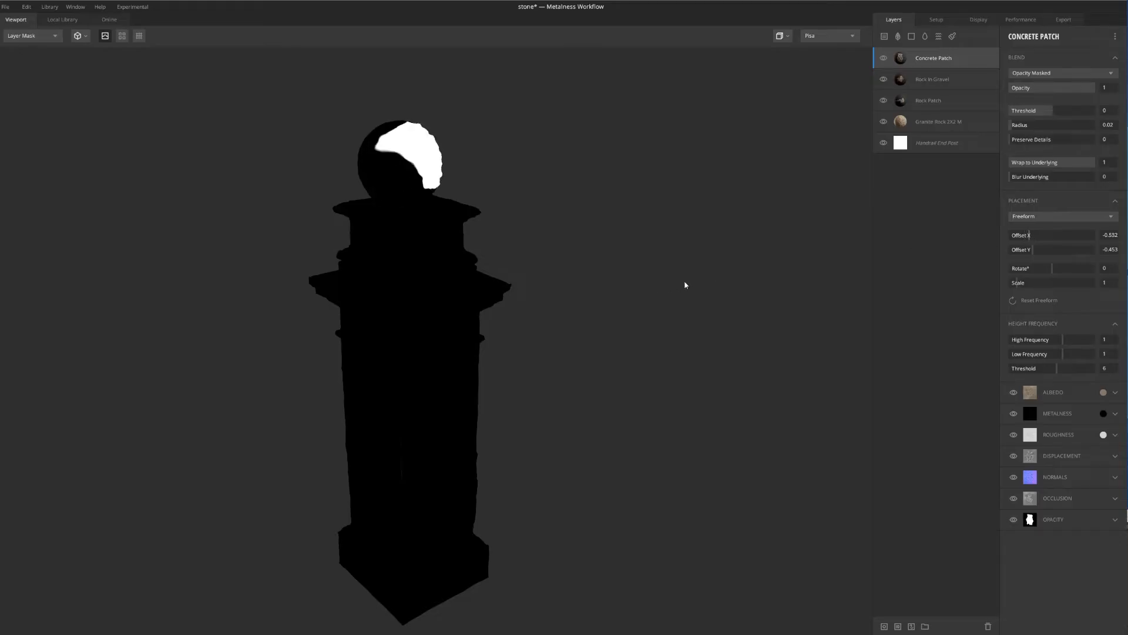
pyautogui.moveTo(684, 282); pyautogui.dragTo(677, 303, button='middle')
pyautogui.moveTo(677, 303); pyautogui.dragTo(579, 212)
pyautogui.scroll(2, 456, 198)
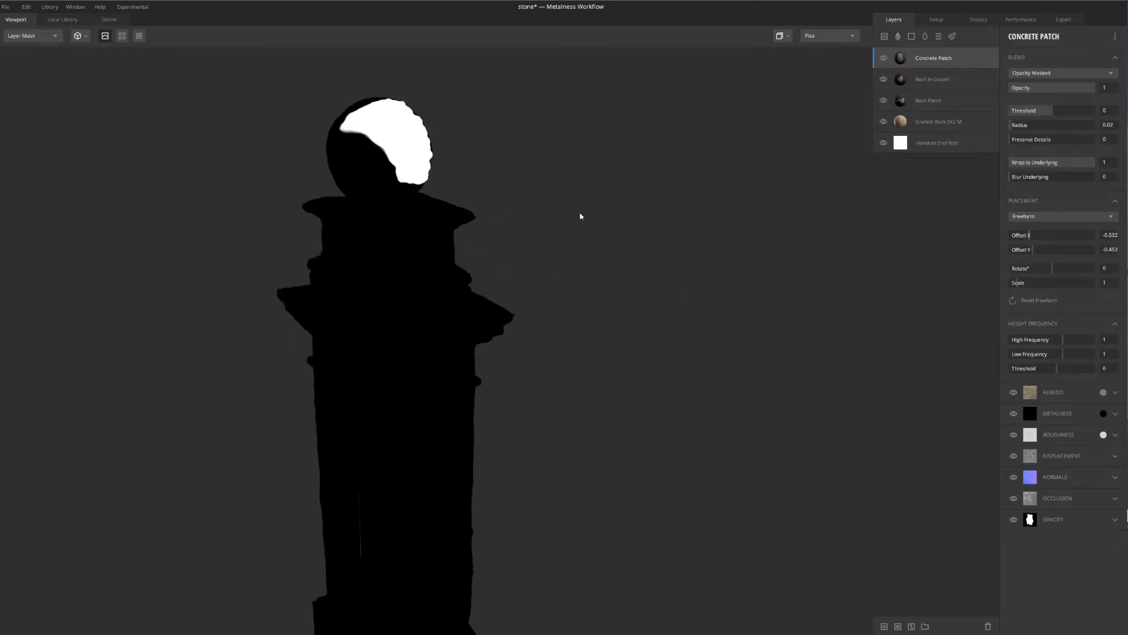
pyautogui.press('m')
# Refine the Concrete Patch position on the ball to Offset X -0.562 and Offset Y -0.403
pyautogui.scroll(3, 477, 177)
pyautogui.moveTo(470, 170); pyautogui.dragTo(496, 251)
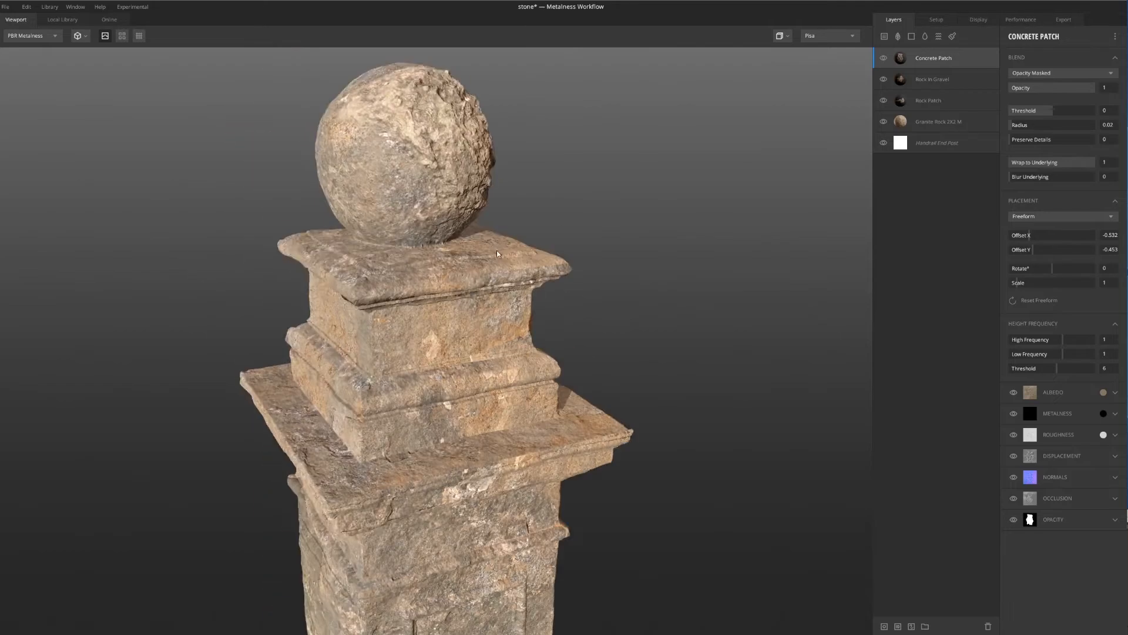
pyautogui.moveTo(445, 82); pyautogui.dragTo(473, 159, button='middle')
pyautogui.scroll(2, 512, 186)
pyautogui.moveTo(732, 209); pyautogui.dragTo(637, 195)
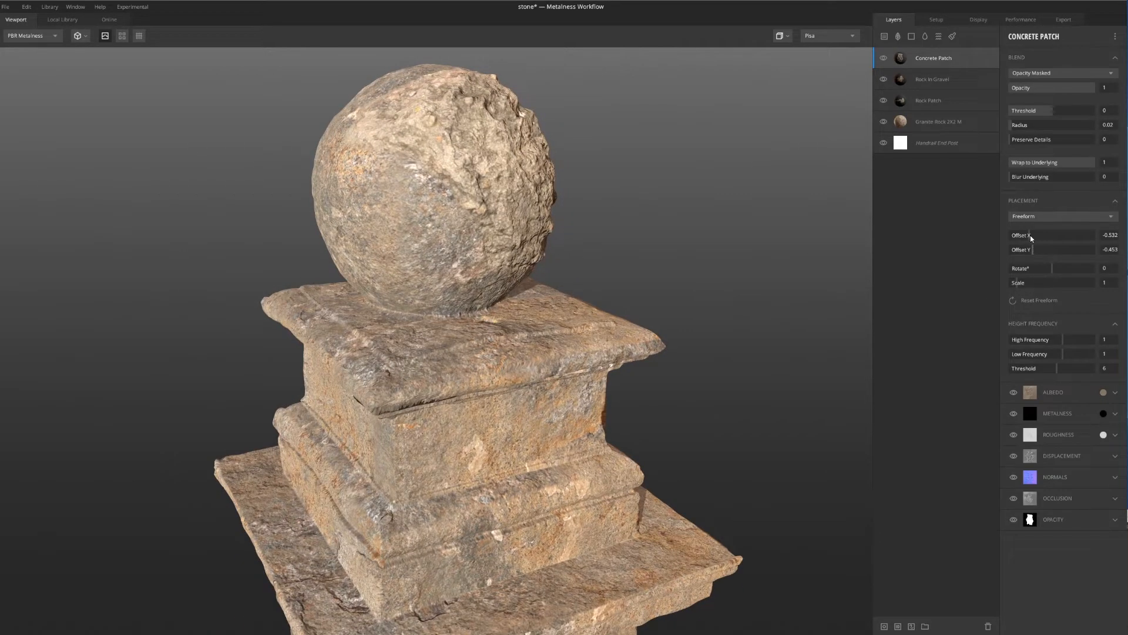
pyautogui.moveTo(1029, 234); pyautogui.dragTo(1035, 251)
pyautogui.moveTo(823, 271); pyautogui.dragTo(624, 243)
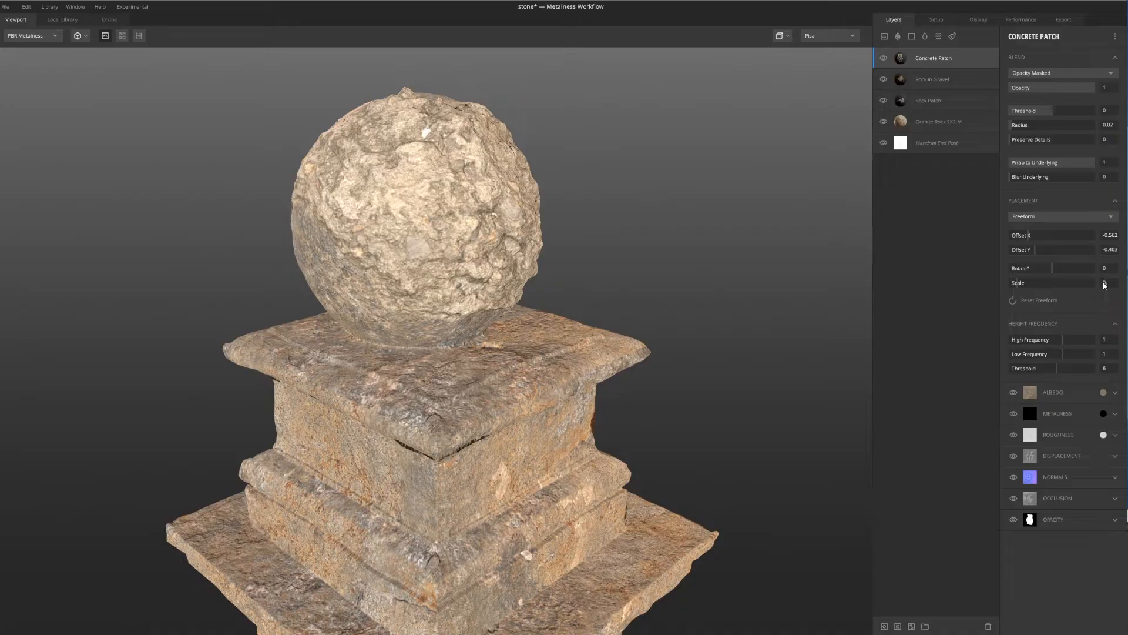
# Scale the Concrete Patch to 0.6 and inspect the ball and post from several angles
pyautogui.press('Return')
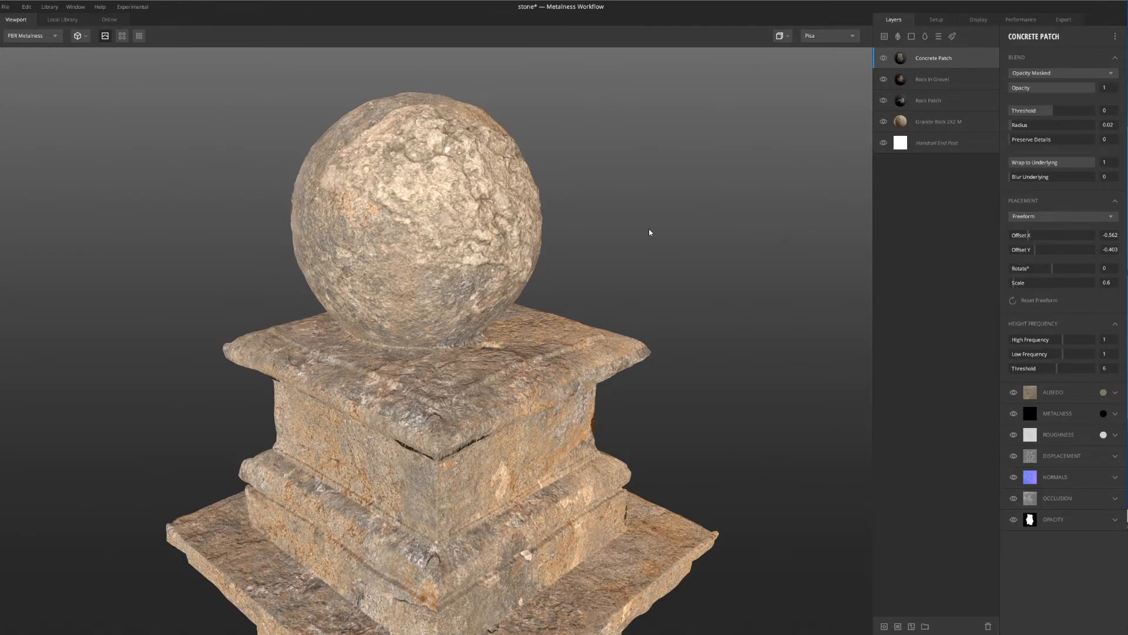
pyautogui.moveTo(650, 232); pyautogui.dragTo(421, 200)
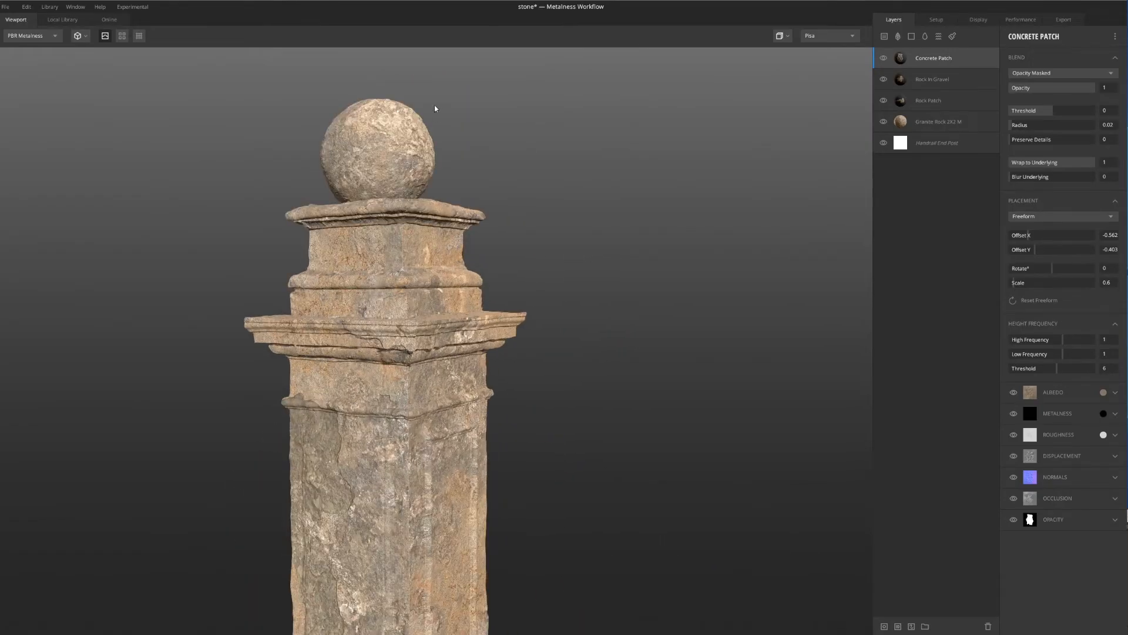
pyautogui.moveTo(435, 109); pyautogui.dragTo(485, 197, button='middle')
pyautogui.moveTo(485, 197); pyautogui.dragTo(414, 259)
pyautogui.moveTo(414, 259); pyautogui.dragTo(464, 151, button='right')
pyautogui.moveTo(463, 151); pyautogui.dragTo(349, 179, button='middle')
pyautogui.moveTo(348, 179); pyautogui.dragTo(460, 269, button='right')
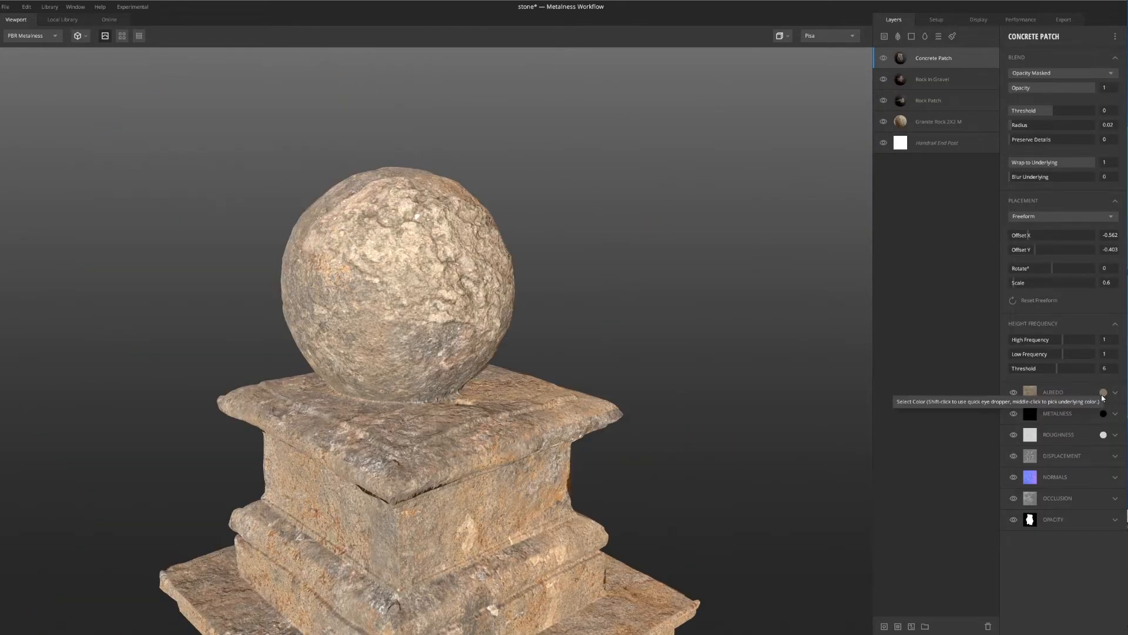
# Darken the Concrete Patch layer's albedo color to hex 7A6C5B and apply it
pyautogui.click(1104, 392)
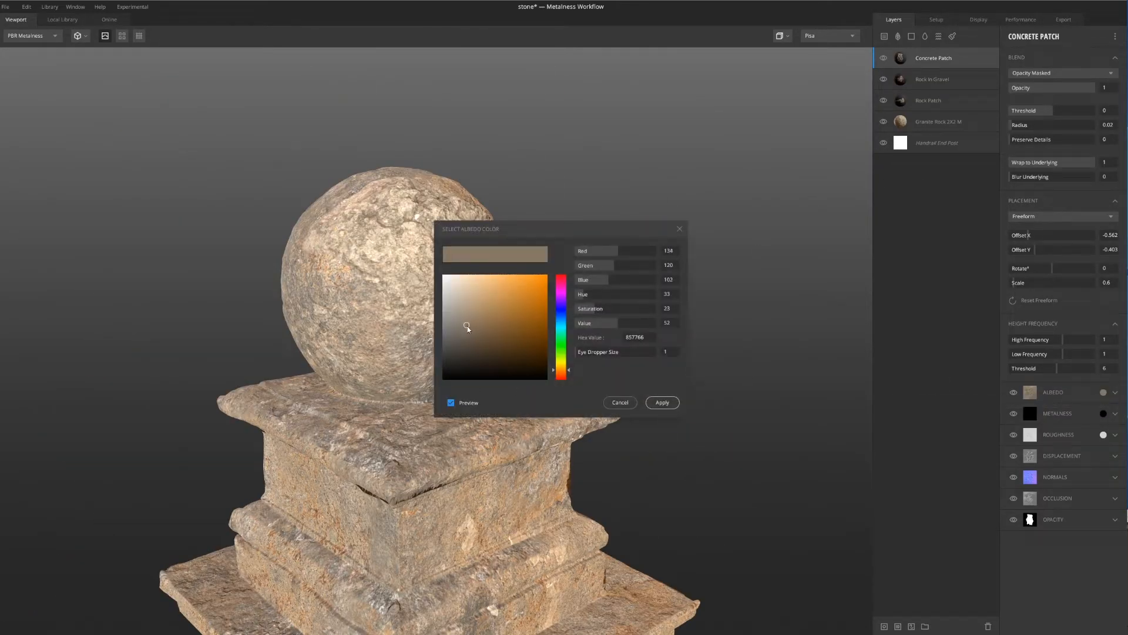
pyautogui.moveTo(468, 326); pyautogui.dragTo(467, 331)
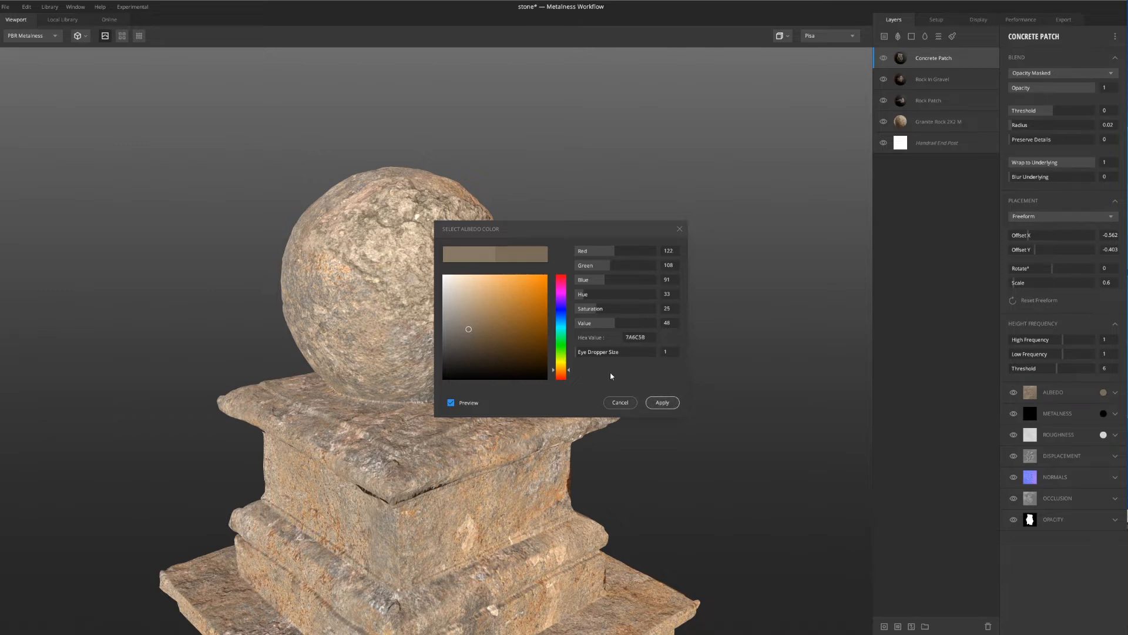
pyautogui.click(662, 402)
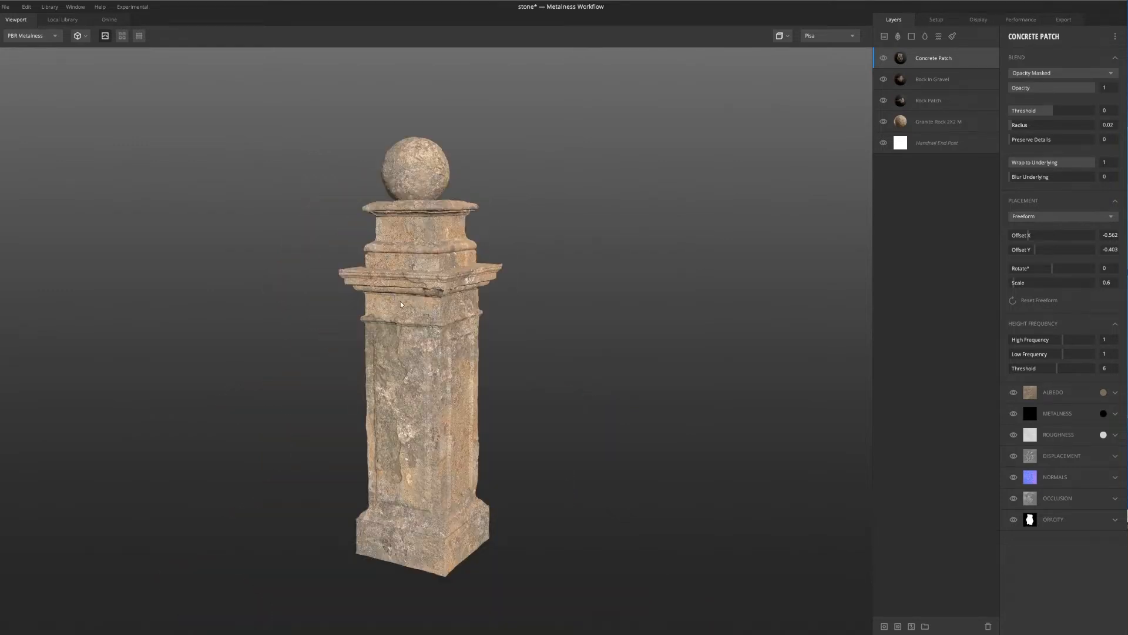
# Examine how the recolored Concrete Patch on the ball blends with the rest of the post, from the top down to the base
pyautogui.moveTo(404, 302); pyautogui.dragTo(454, 323)
pyautogui.scroll(3, 425, 245)
pyautogui.scroll(2, 425, 244)
pyautogui.moveTo(439, 227); pyautogui.dragTo(450, 262, button='middle')
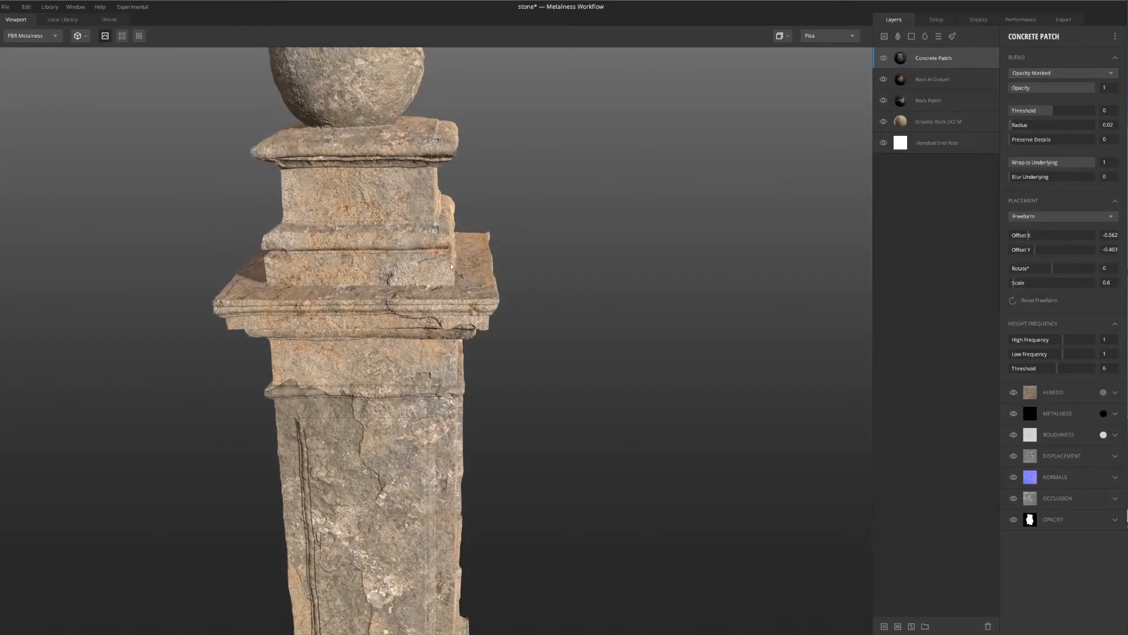
pyautogui.scroll(3, 450, 263)
pyautogui.scroll(-5, 268, 195)
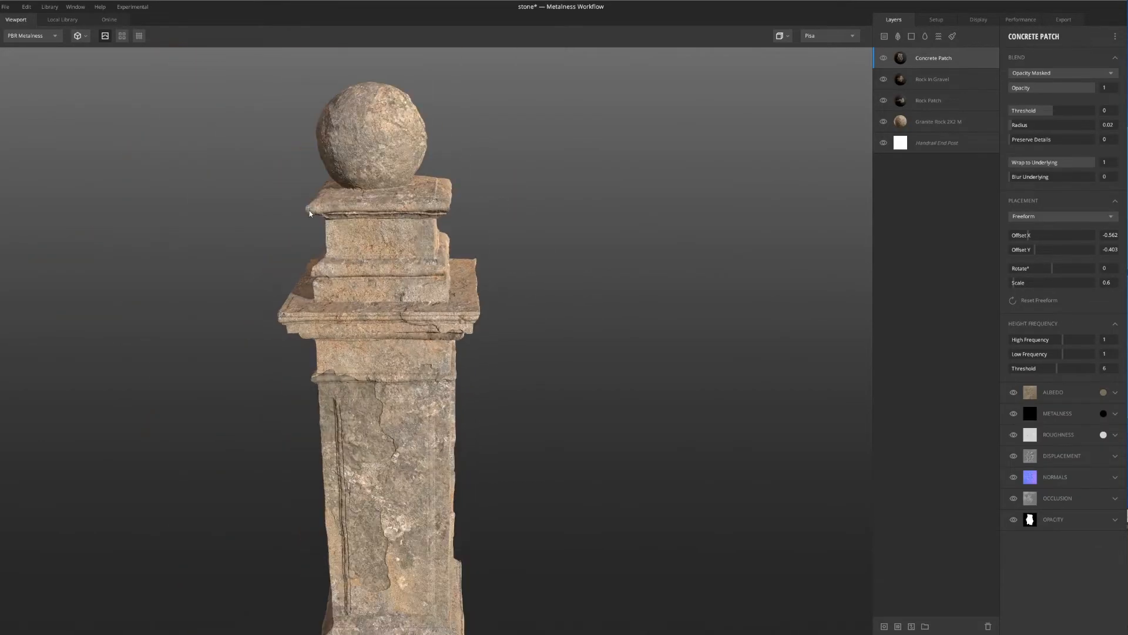
pyautogui.moveTo(444, 352); pyautogui.dragTo(425, 306, button='middle')
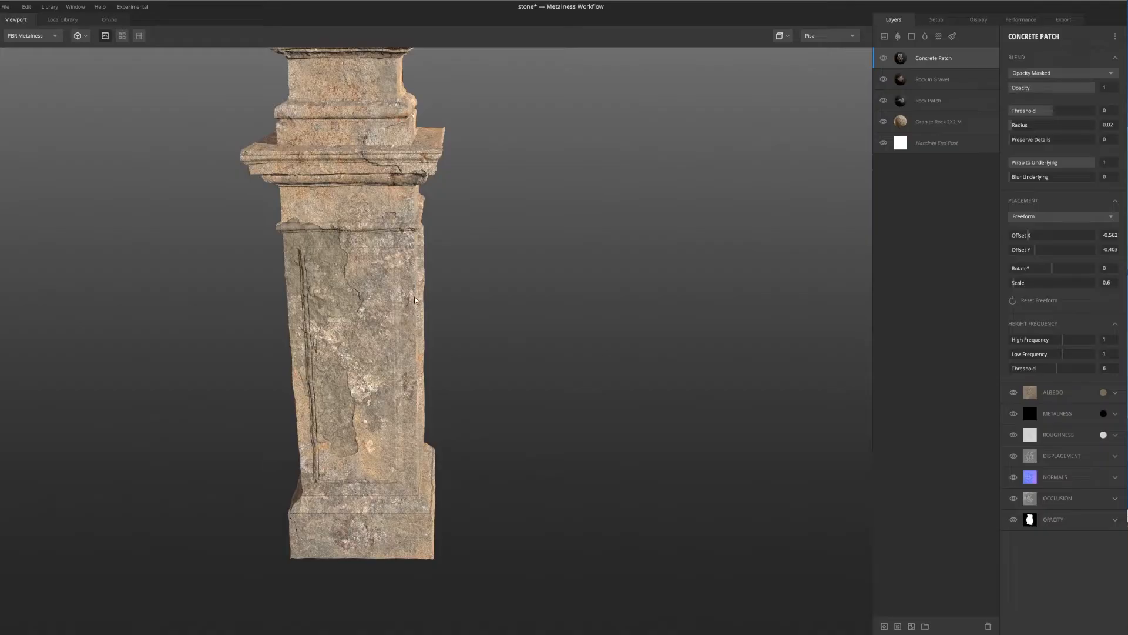
pyautogui.moveTo(366, 274); pyautogui.dragTo(318, 291)
pyautogui.moveTo(318, 291); pyautogui.dragTo(342, 371, button='middle')
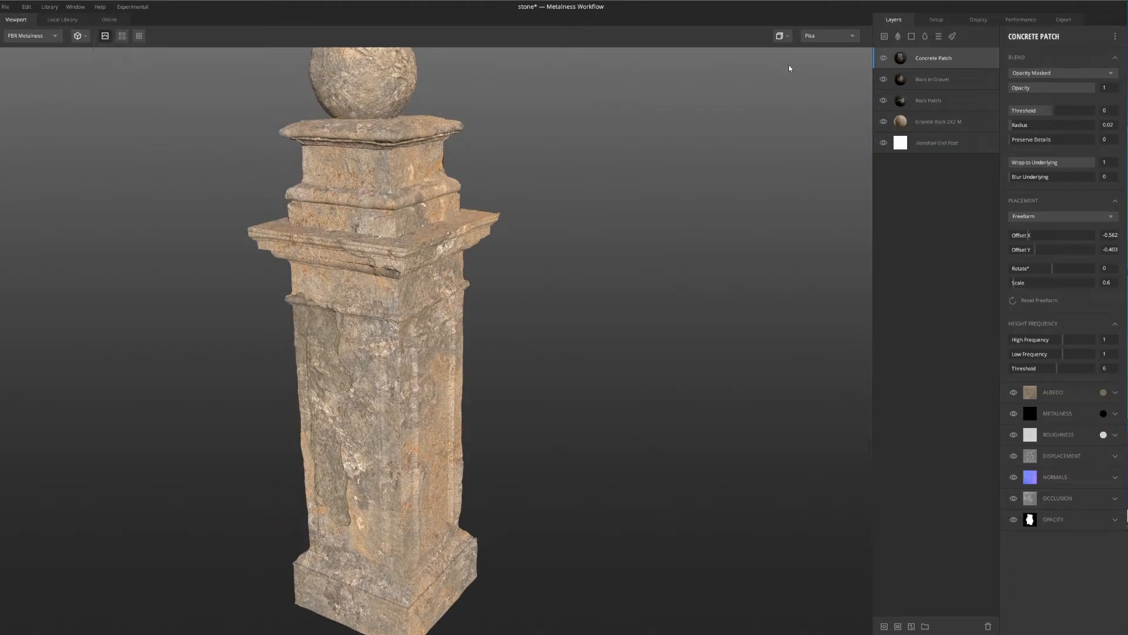
# Search the local surface library for sand and add Sand Debris as a new surface layer on top
pyautogui.click(884, 37)
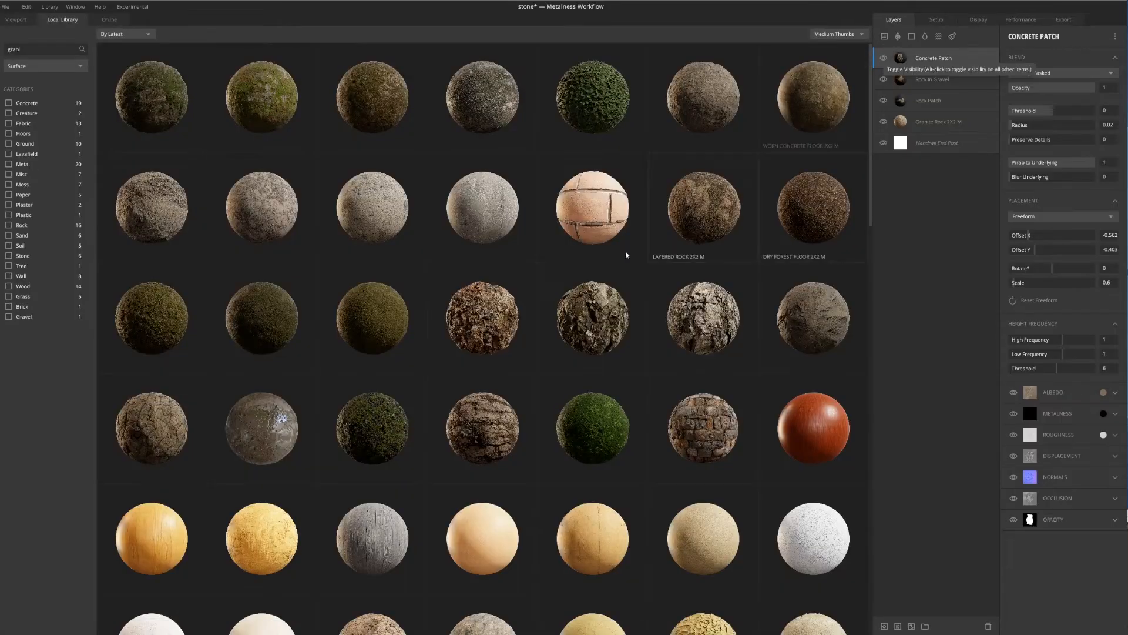
pyautogui.click(11, 51)
pyautogui.write('gran')
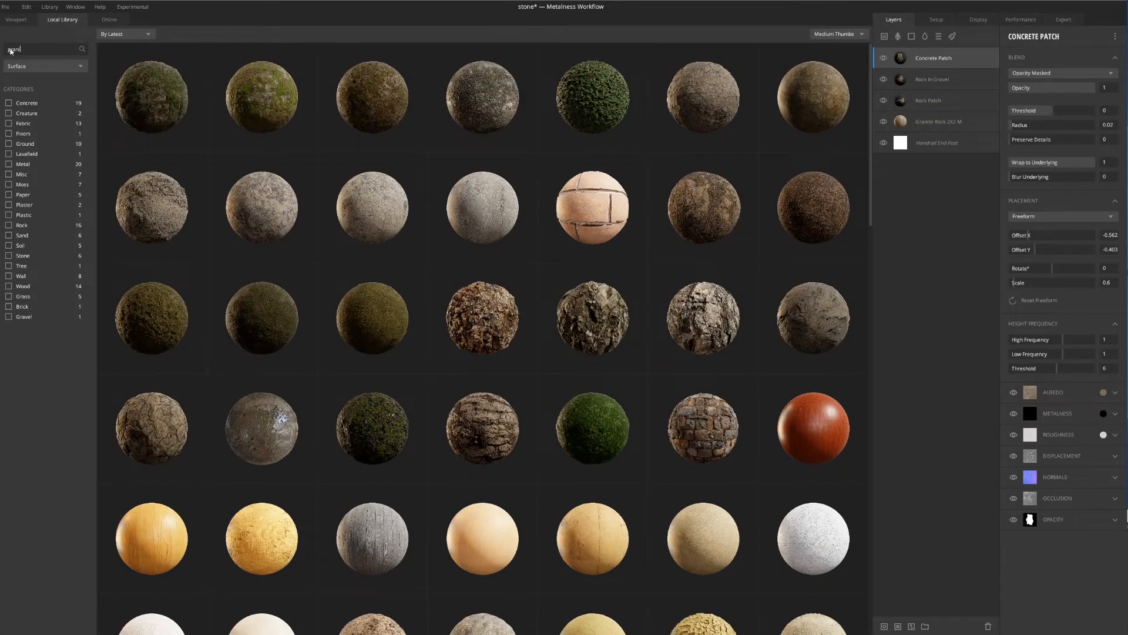
pyautogui.write('i')
pyautogui.press('BackSpace')
pyautogui.press('BackSpace')
pyautogui.press('BackSpace')
pyautogui.press('BackSpace')
pyautogui.press('BackSpace')
pyautogui.write('sand')
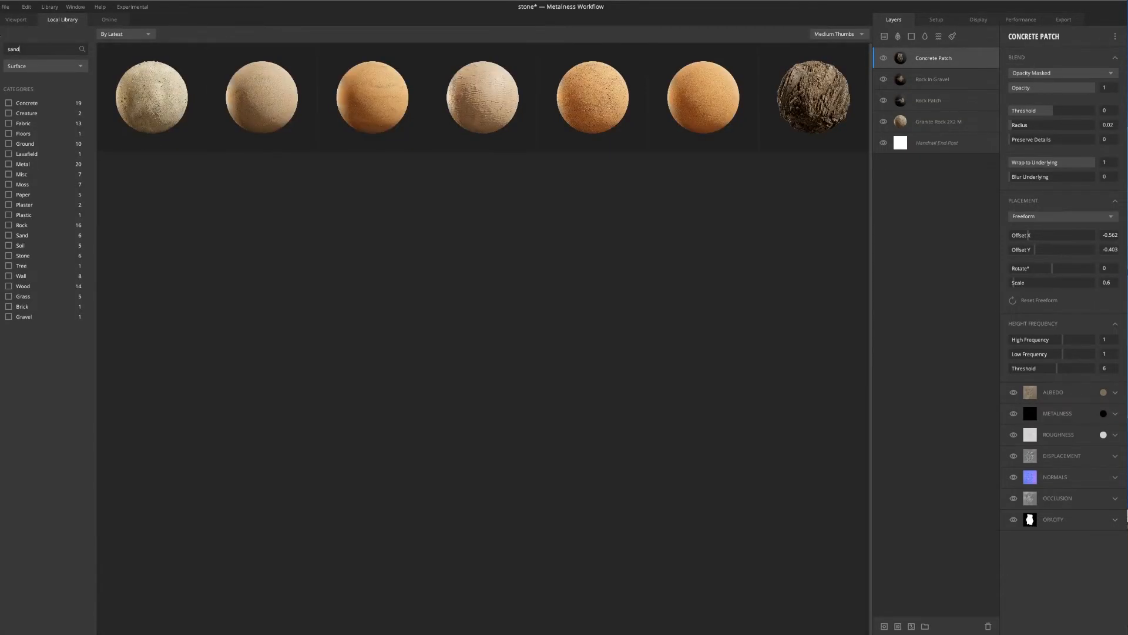
pyautogui.click(184, 96)
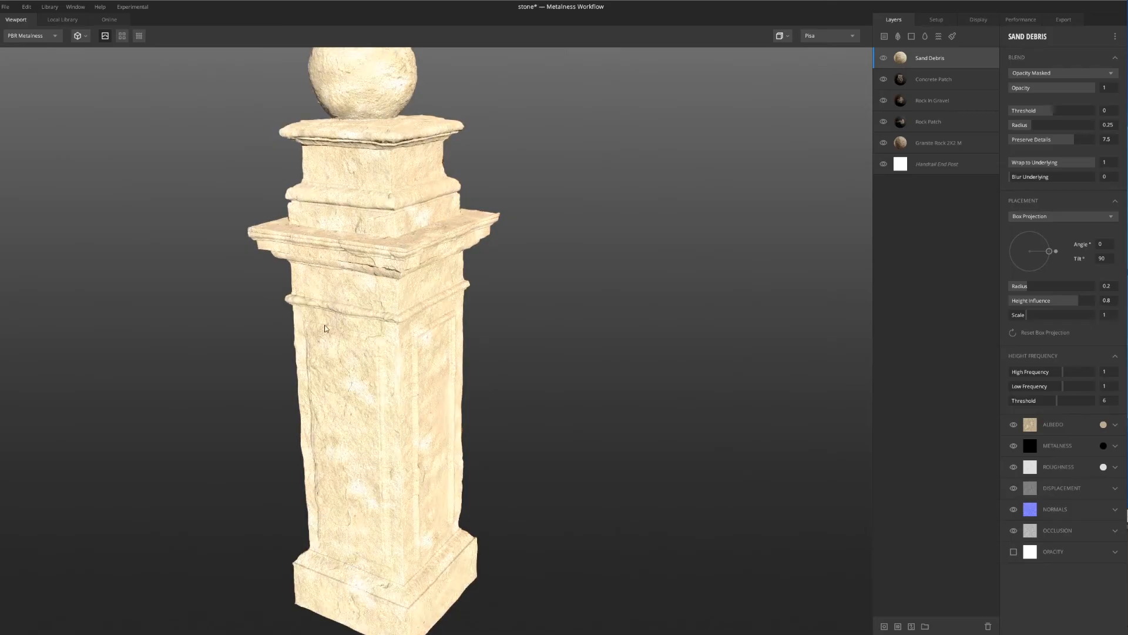
# Add a mask stack with a Curvature component to the Sand Debris layer
pyautogui.scroll(-5, 282, 303)
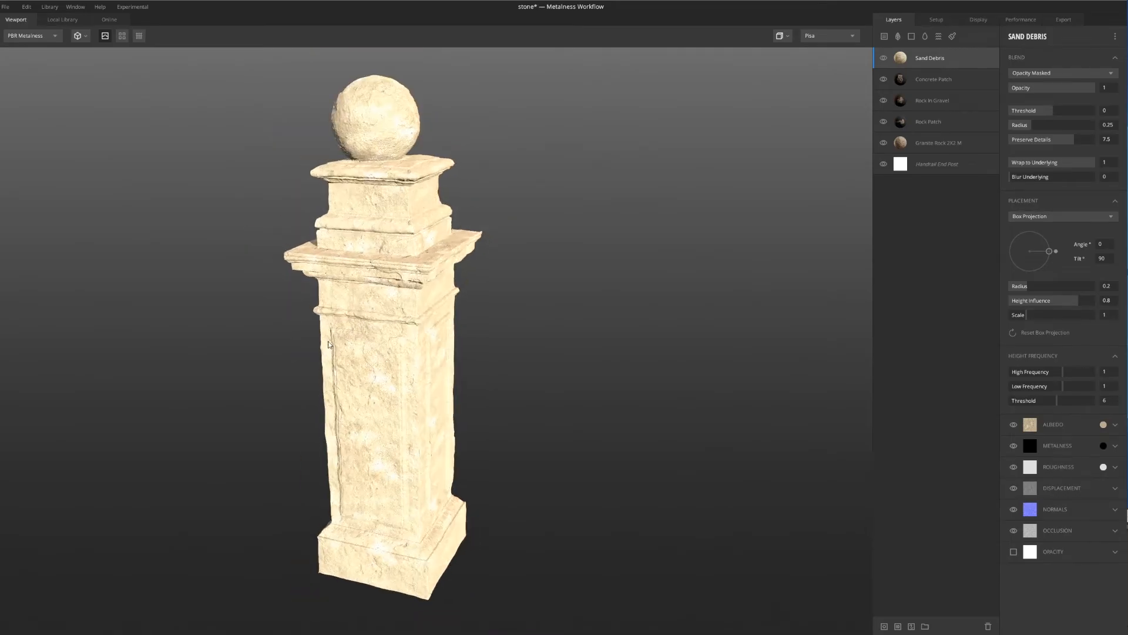
pyautogui.moveTo(601, 291); pyautogui.dragTo(481, 321)
pyautogui.moveTo(318, 391); pyautogui.dragTo(432, 387)
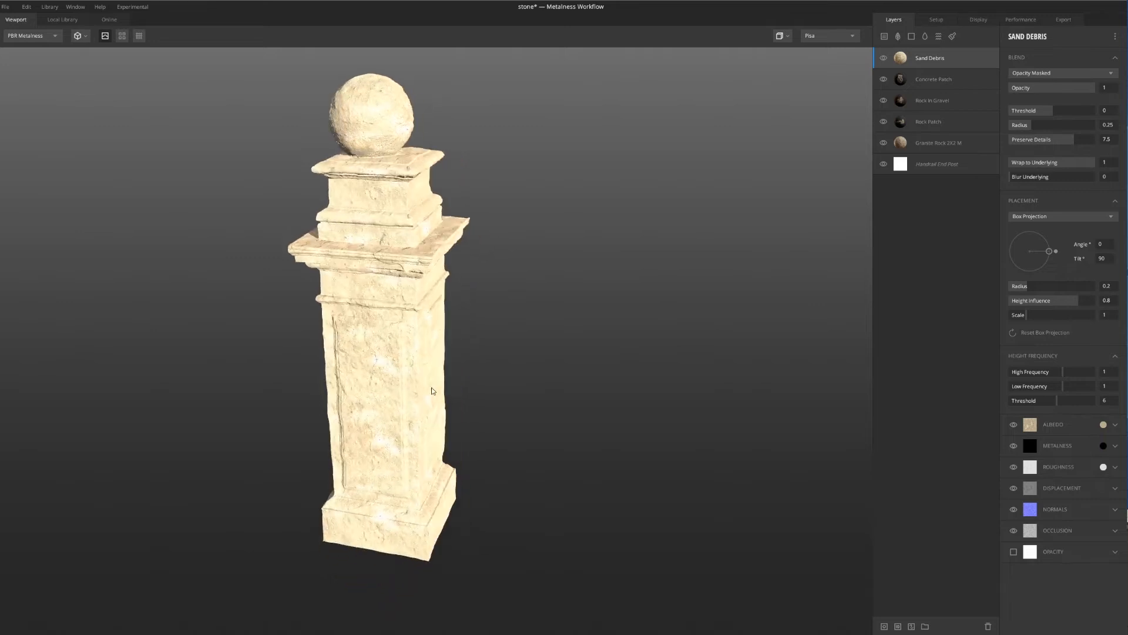
pyautogui.scroll(3, 415, 238)
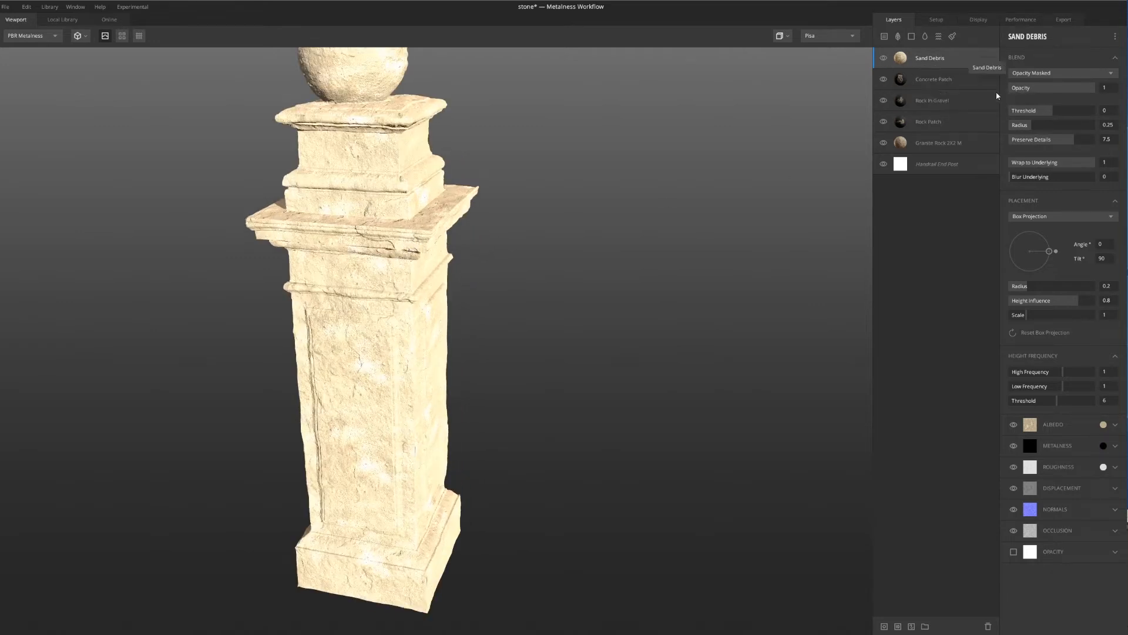
pyautogui.click(885, 626)
pyautogui.click(1012, 36)
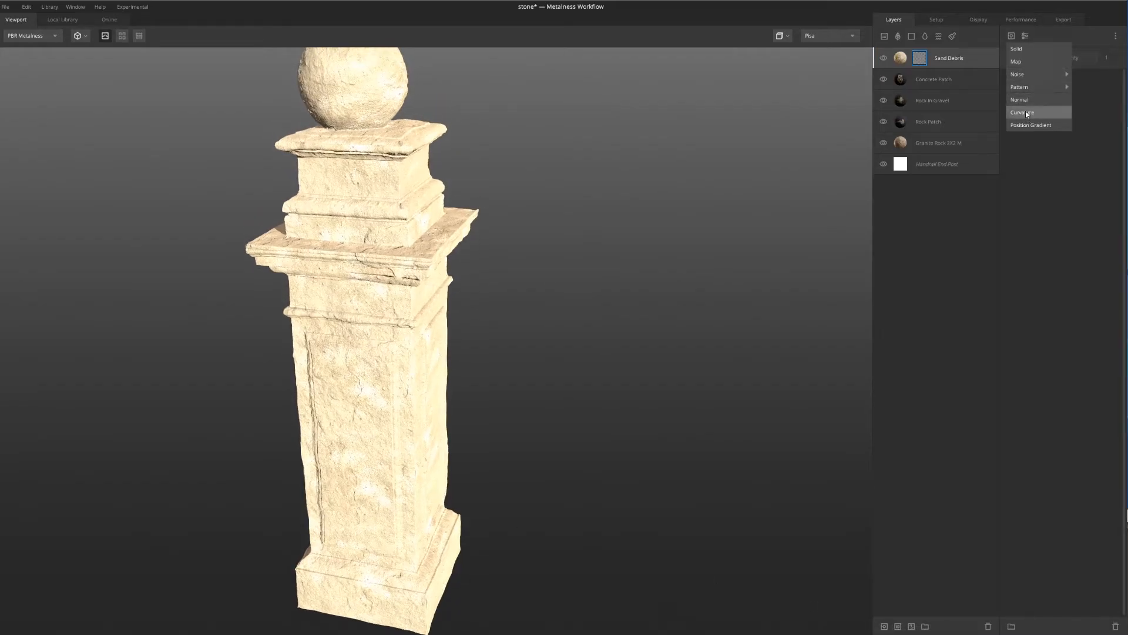
pyautogui.click(1026, 112)
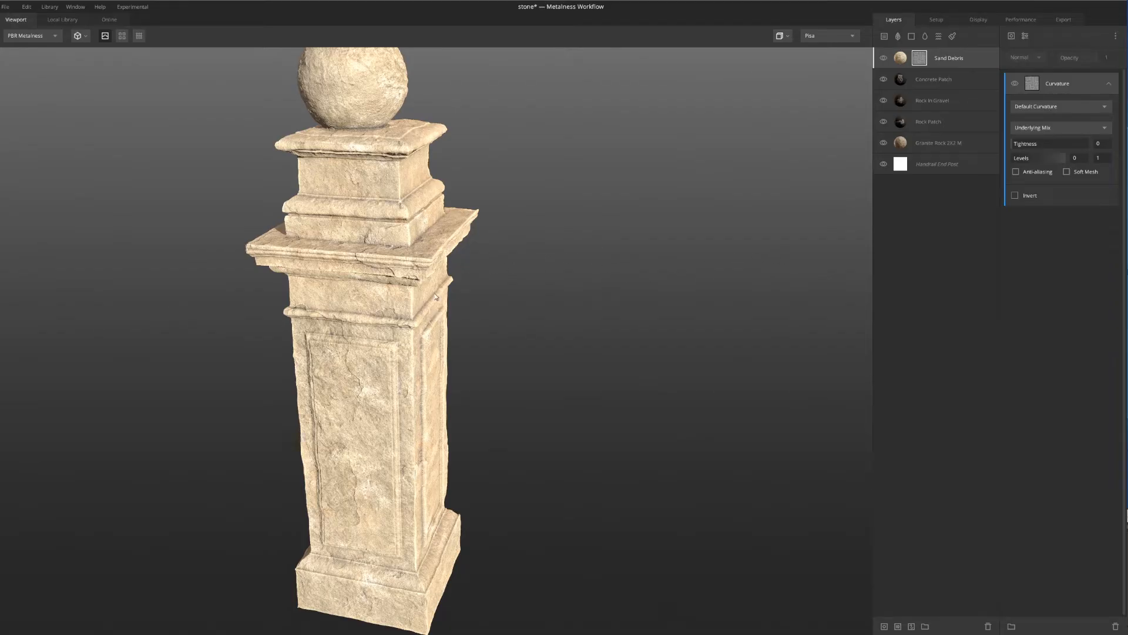
# Examine the curvature-masked sand on the post's ledges, and preview the Sand Debris layer mask over the whole post
pyautogui.scroll(-4, 432, 314)
pyautogui.scroll(5, 425, 259)
pyautogui.moveTo(415, 198); pyautogui.dragTo(466, 259, button='middle')
pyautogui.scroll(5, 470, 261)
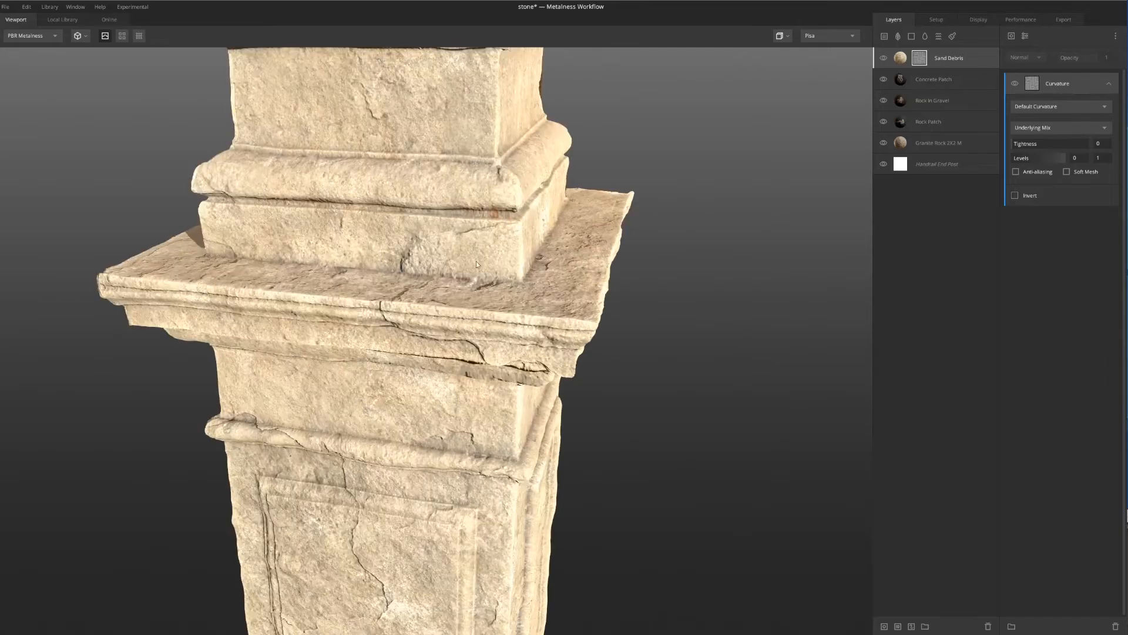
pyautogui.scroll(-8, 512, 228)
pyautogui.scroll(3, 492, 318)
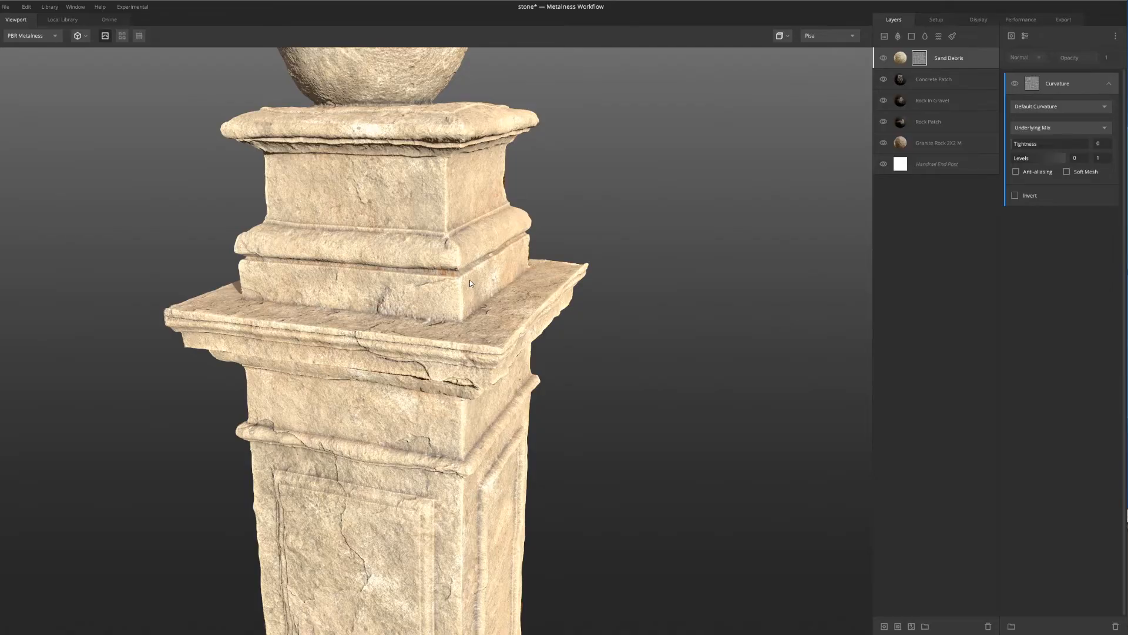
pyautogui.press('m')
pyautogui.scroll(-5, 468, 284)
pyautogui.moveTo(468, 377); pyautogui.dragTo(427, 259, button='middle')
pyautogui.scroll(3, 448, 178)
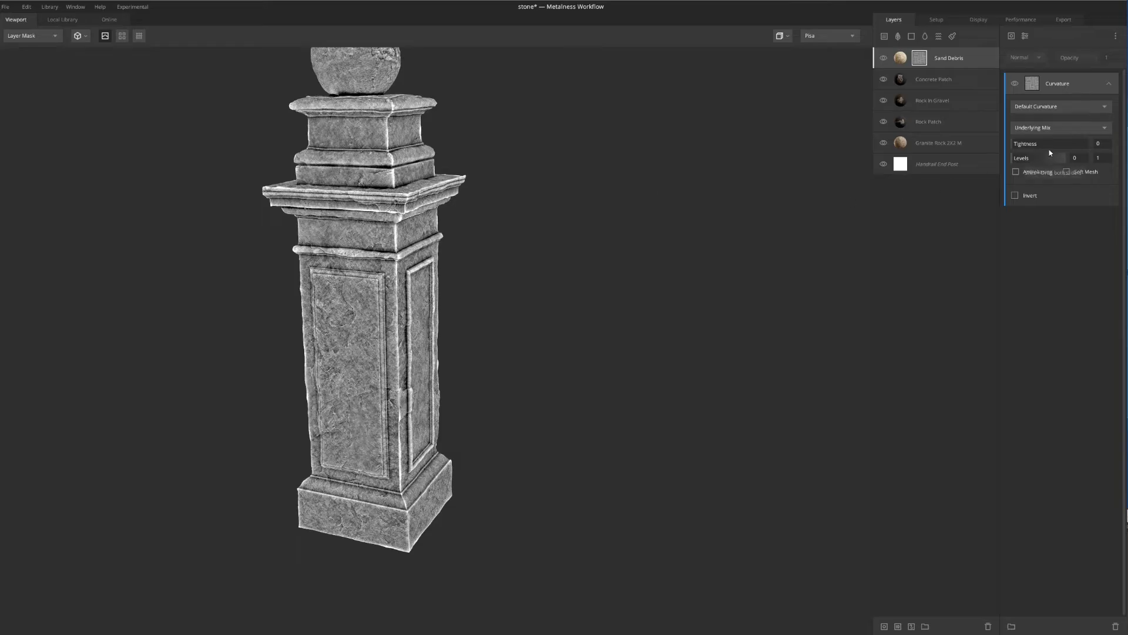
# Try Curvature levels of 0.278 and 0.516 on the Sand Debris mask, and return them to 0 and 1
pyautogui.moveTo(1060, 157); pyautogui.dragTo(1029, 162)
pyautogui.scroll(5, 432, 152)
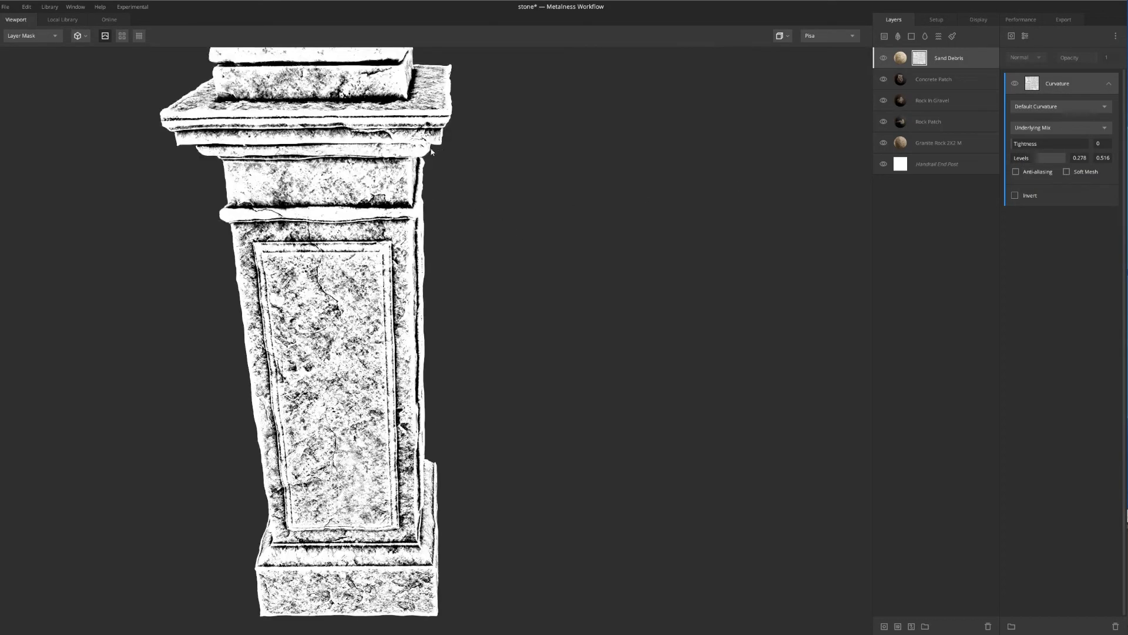
pyautogui.moveTo(432, 151); pyautogui.dragTo(521, 265, button='middle')
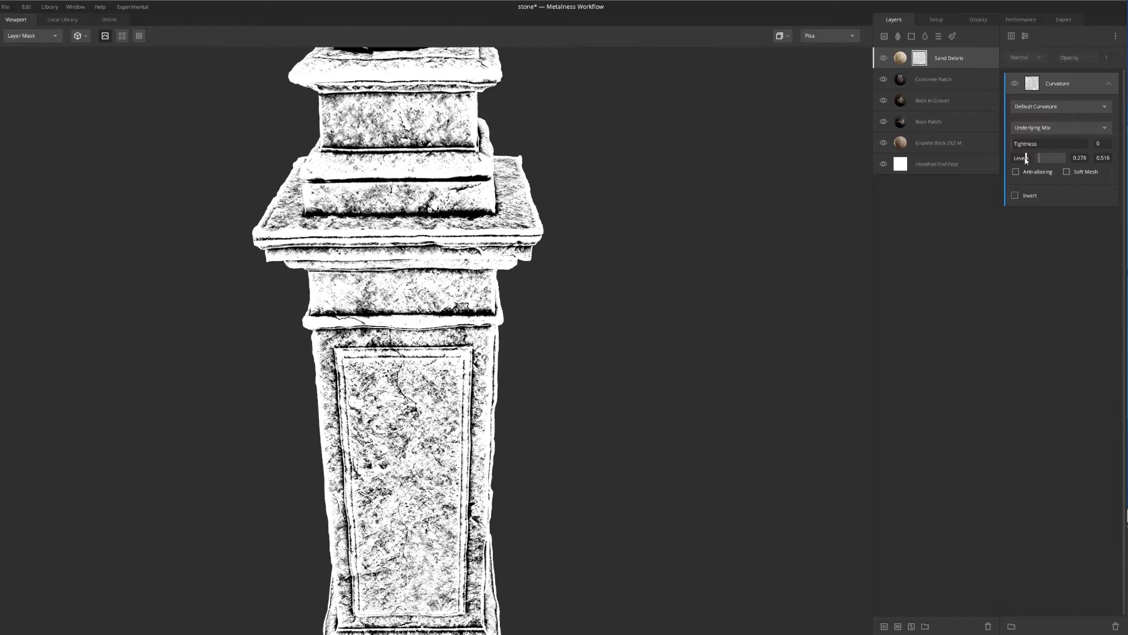
pyautogui.moveTo(1026, 161); pyautogui.dragTo(1079, 158)
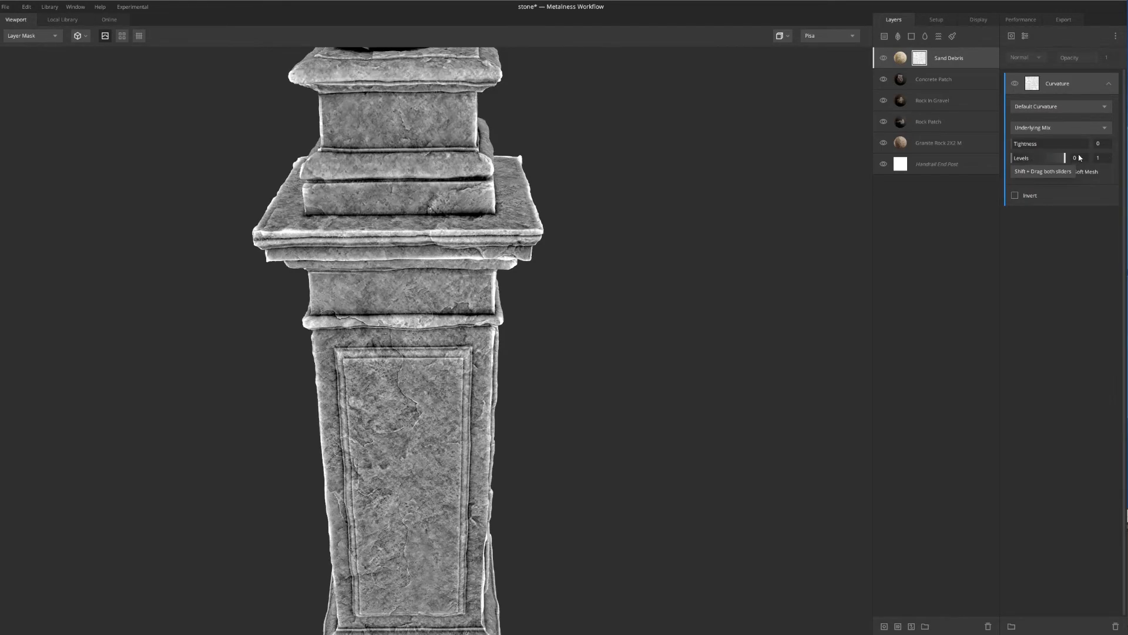
# Switch the Sand Debris mask's Curvature type to Cavities Only
pyautogui.click(1049, 107)
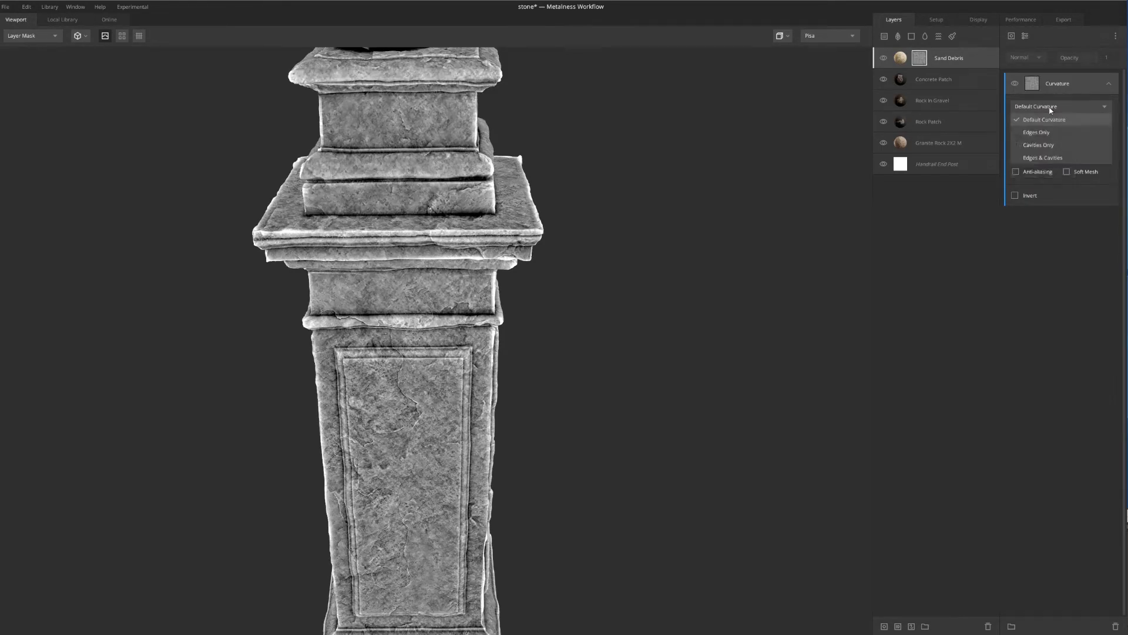
pyautogui.click(1034, 146)
pyautogui.moveTo(578, 313); pyautogui.dragTo(565, 234, button='middle')
pyautogui.moveTo(563, 325); pyautogui.dragTo(552, 243)
pyautogui.moveTo(551, 237); pyautogui.dragTo(559, 285, button='middle')
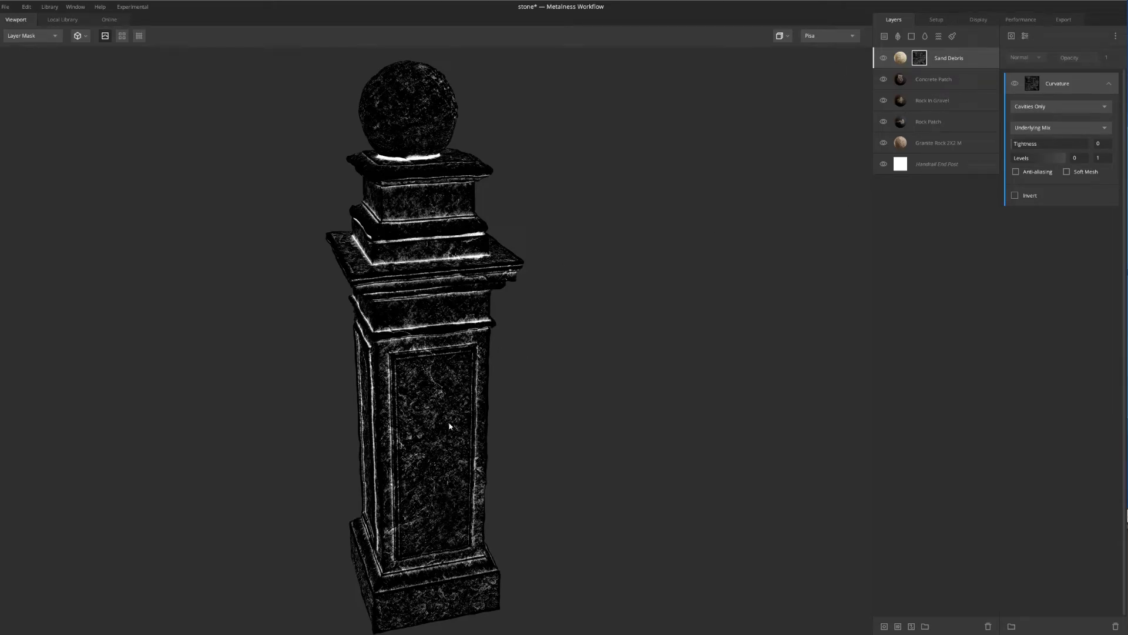
# Examine the cavity mask under the ball, along the ledges and around the recessed panels
pyautogui.scroll(4, 448, 424)
pyautogui.moveTo(446, 420); pyautogui.dragTo(525, 432, button='middle')
pyautogui.moveTo(512, 264); pyautogui.dragTo(518, 322, button='middle')
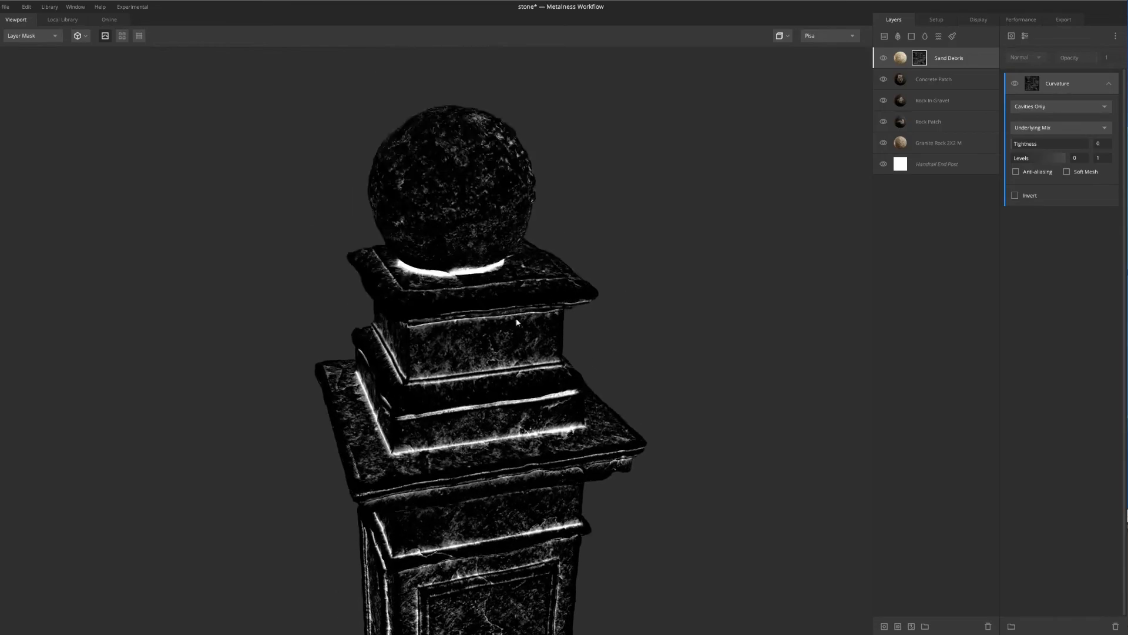
pyautogui.moveTo(517, 322); pyautogui.dragTo(505, 261)
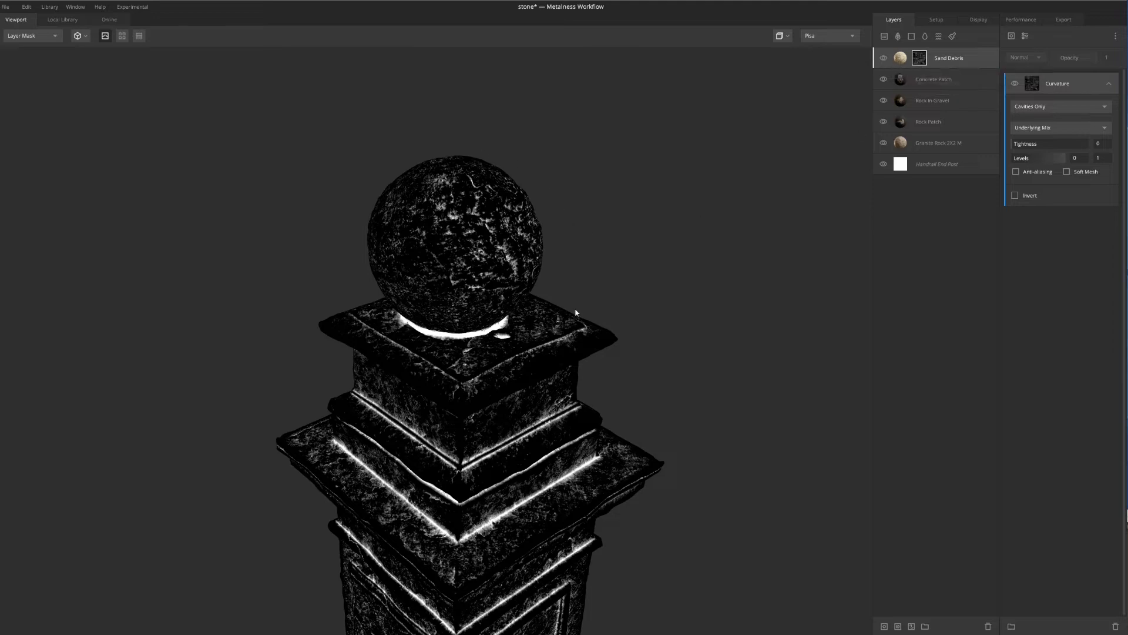
pyautogui.moveTo(576, 313); pyautogui.dragTo(506, 416)
pyautogui.scroll(3, 424, 288)
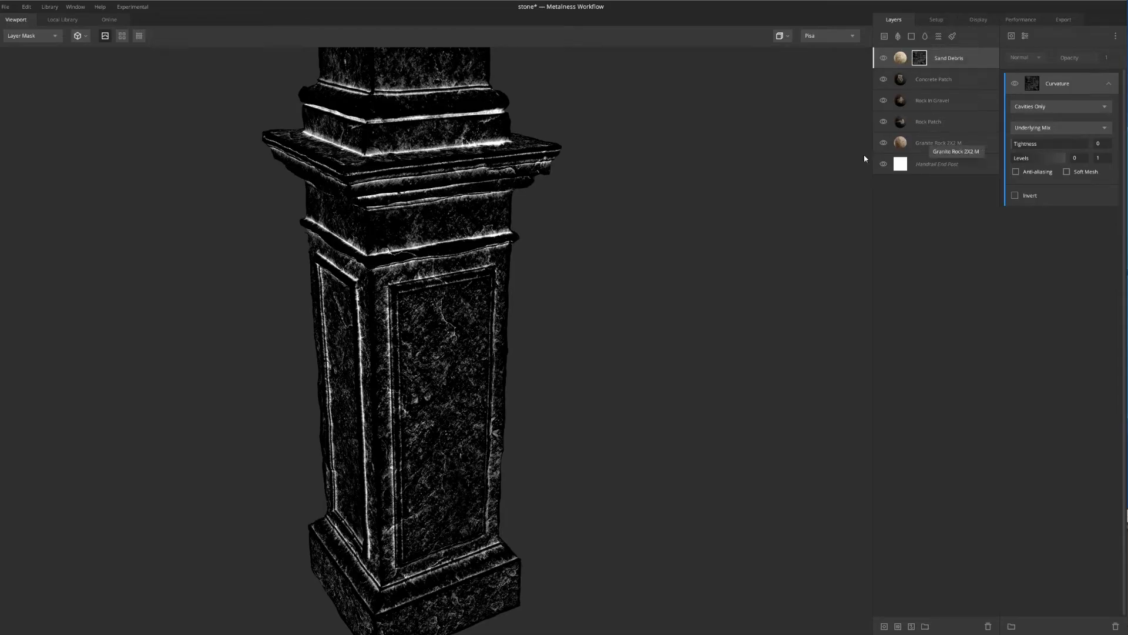
pyautogui.moveTo(400, 303); pyautogui.dragTo(468, 275, button='middle')
pyautogui.scroll(3, 468, 274)
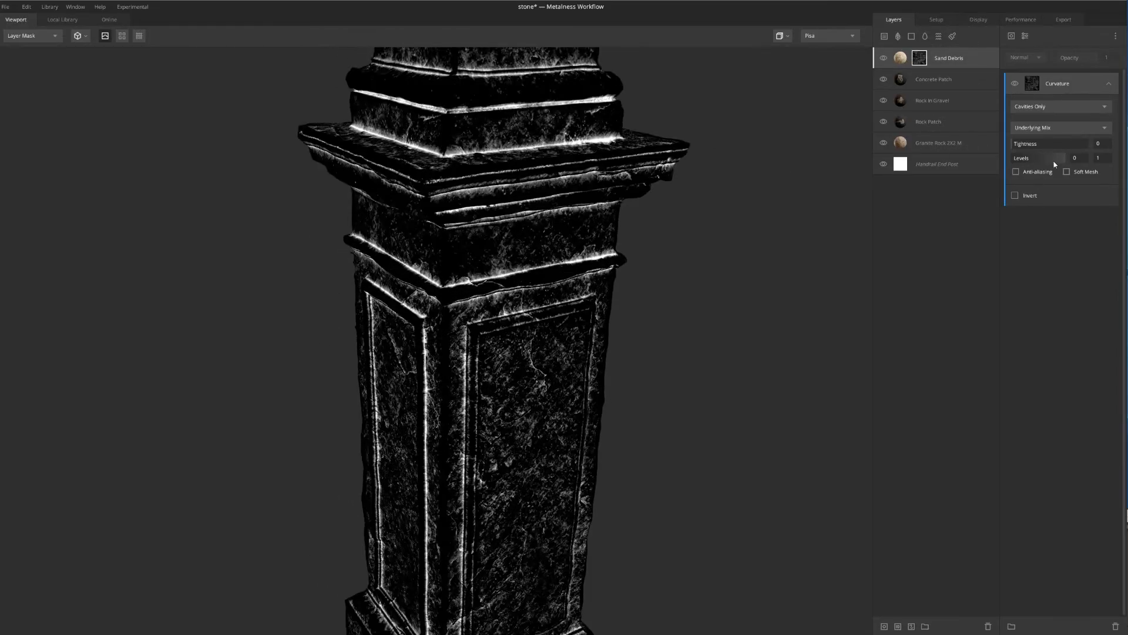
# Set the Curvature levels of the Sand Debris mask to 0.381 and 0.786, and return to the PBR Metalness view
pyautogui.moveTo(1064, 159); pyautogui.dragTo(1033, 160)
pyautogui.moveTo(684, 182); pyautogui.dragTo(649, 258, button='middle')
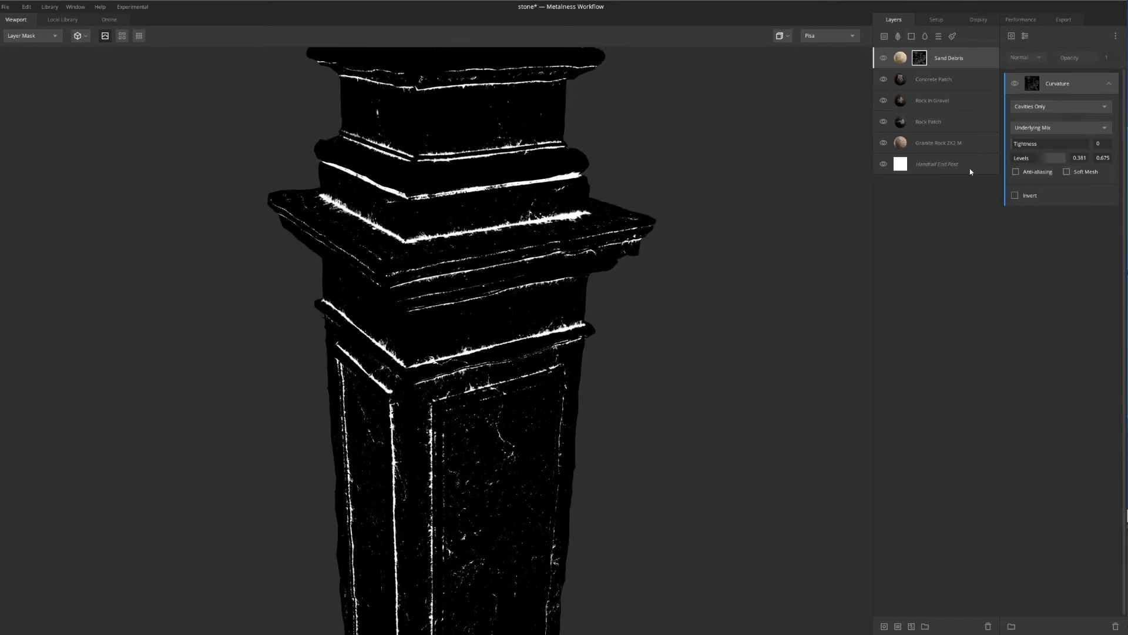
pyautogui.moveTo(1046, 157); pyautogui.dragTo(1055, 160)
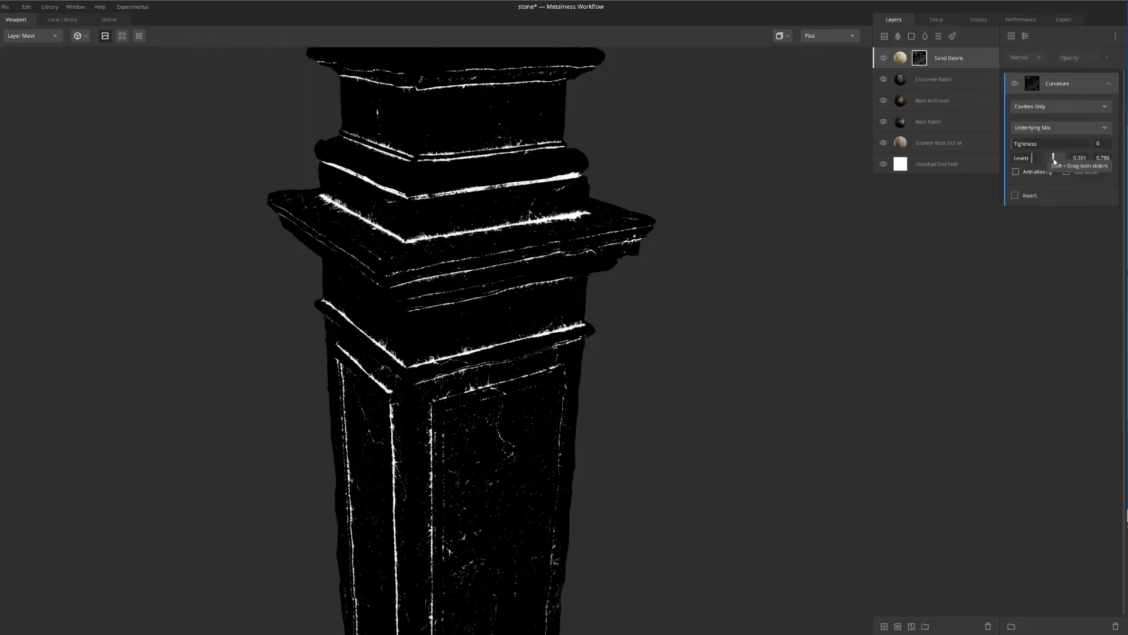
pyautogui.scroll(-3, 705, 183)
pyautogui.moveTo(546, 205); pyautogui.dragTo(532, 217, button='middle')
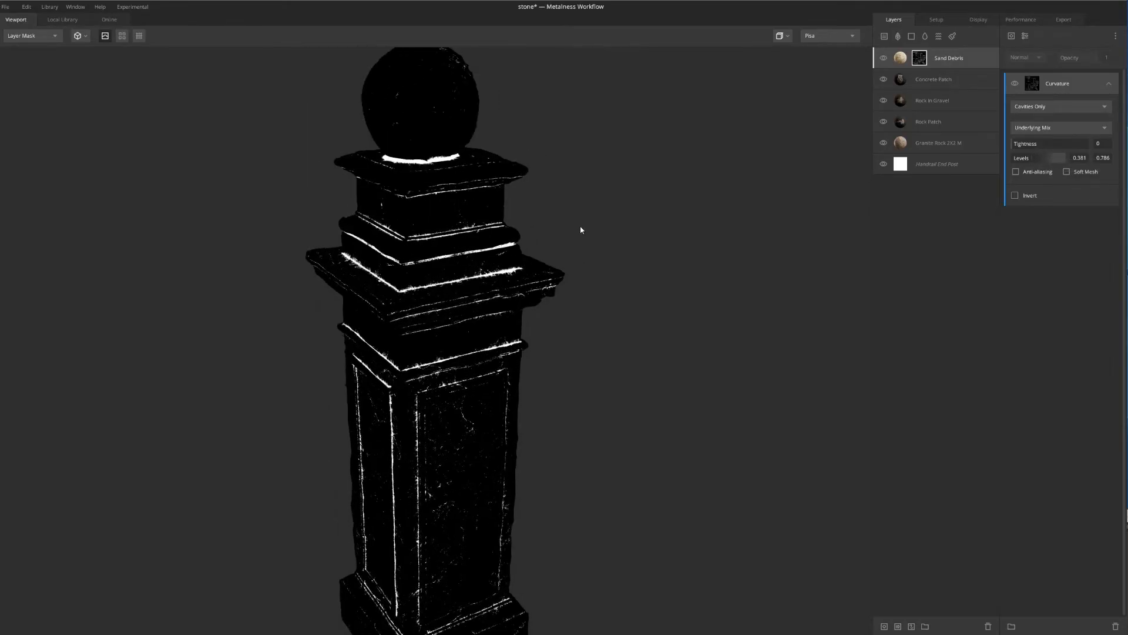
pyautogui.keyDown('alt'); pyautogui.moveTo(580, 228); pyautogui.dragTo(596, 208); pyautogui.keyUp('alt')
pyautogui.press('m')
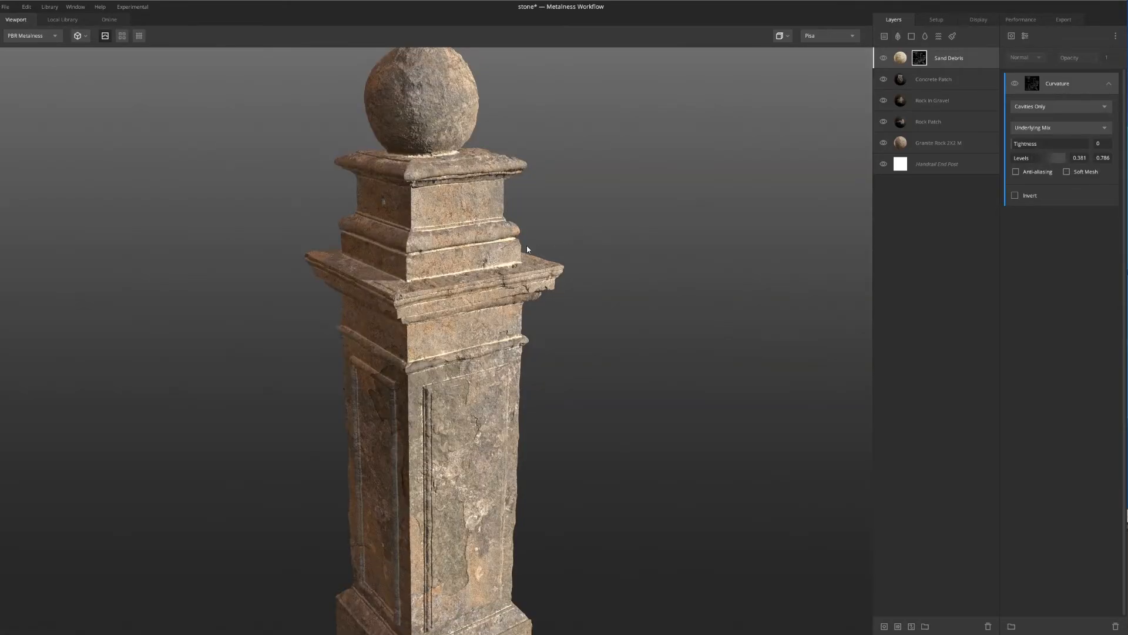
# Examine the sand in the post's cavities up close and from several angles
pyautogui.keyDown('alt'); pyautogui.moveTo(527, 249); pyautogui.dragTo(491, 168); pyautogui.keyUp('alt')
pyautogui.scroll(5, 492, 170)
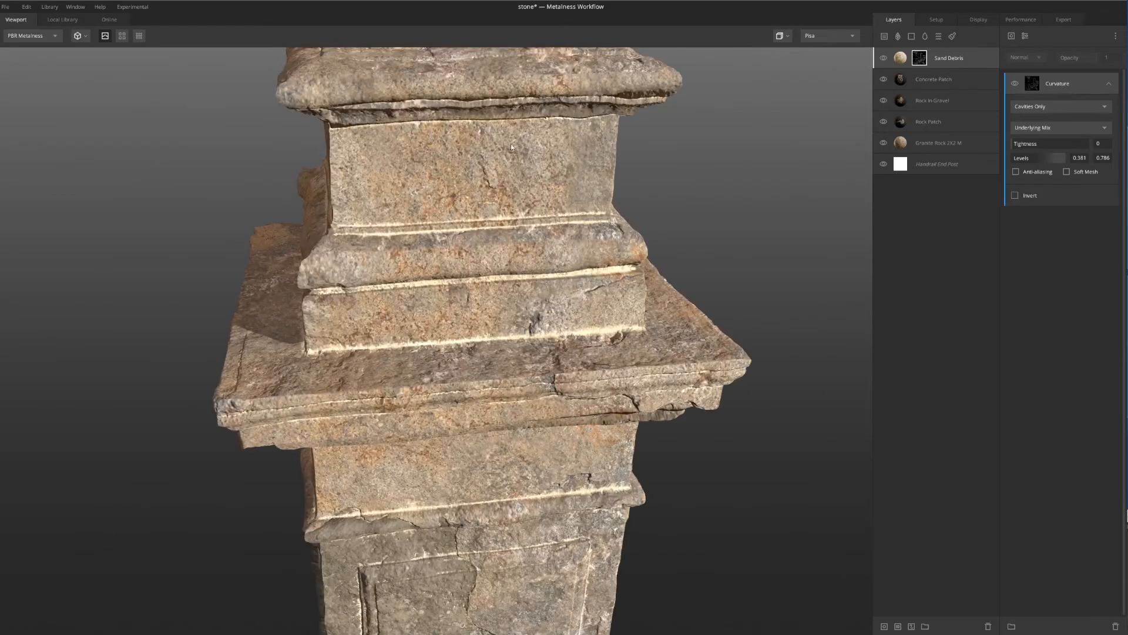
pyautogui.scroll(-6, 494, 176)
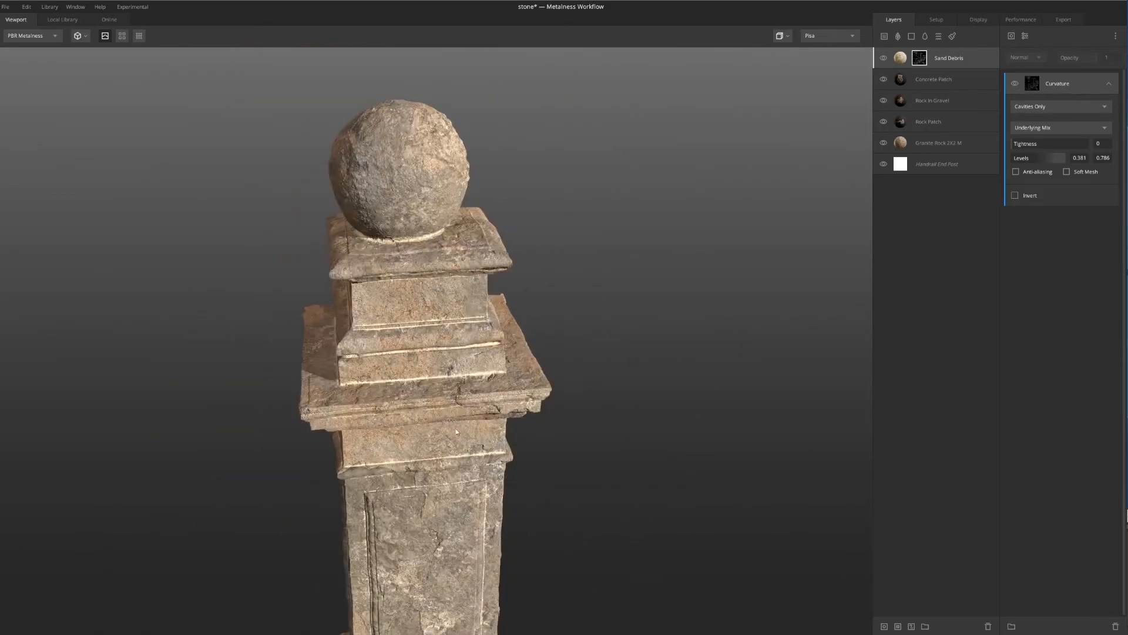
pyautogui.keyDown('alt'); pyautogui.moveTo(456, 432); pyautogui.dragTo(455, 347, button='middle'); pyautogui.keyUp('alt')
pyautogui.keyDown('alt'); pyautogui.moveTo(438, 355); pyautogui.dragTo(468, 358); pyautogui.keyUp('alt')
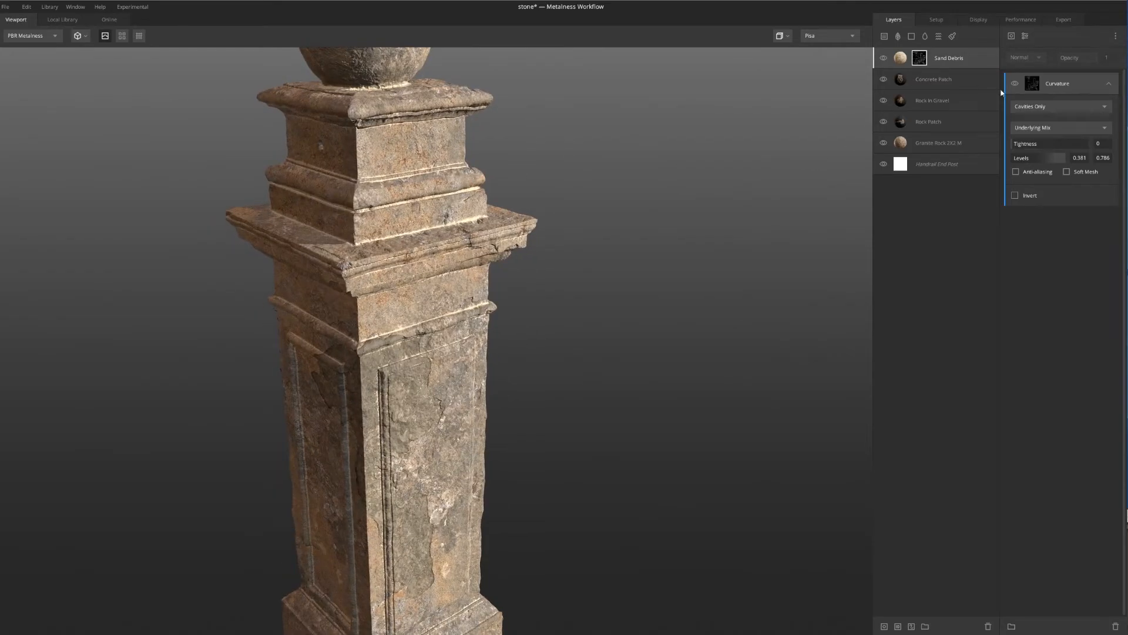
pyautogui.moveTo(1020, 143); pyautogui.dragTo(1019, 148)
pyautogui.keyDown('alt'); pyautogui.moveTo(552, 134); pyautogui.dragTo(536, 192); pyautogui.keyUp('alt')
pyautogui.scroll(-1, 536, 191)
# Darken the Sand Debris layer's albedo color to RGB 142, 132, 111
pyautogui.click(901, 56)
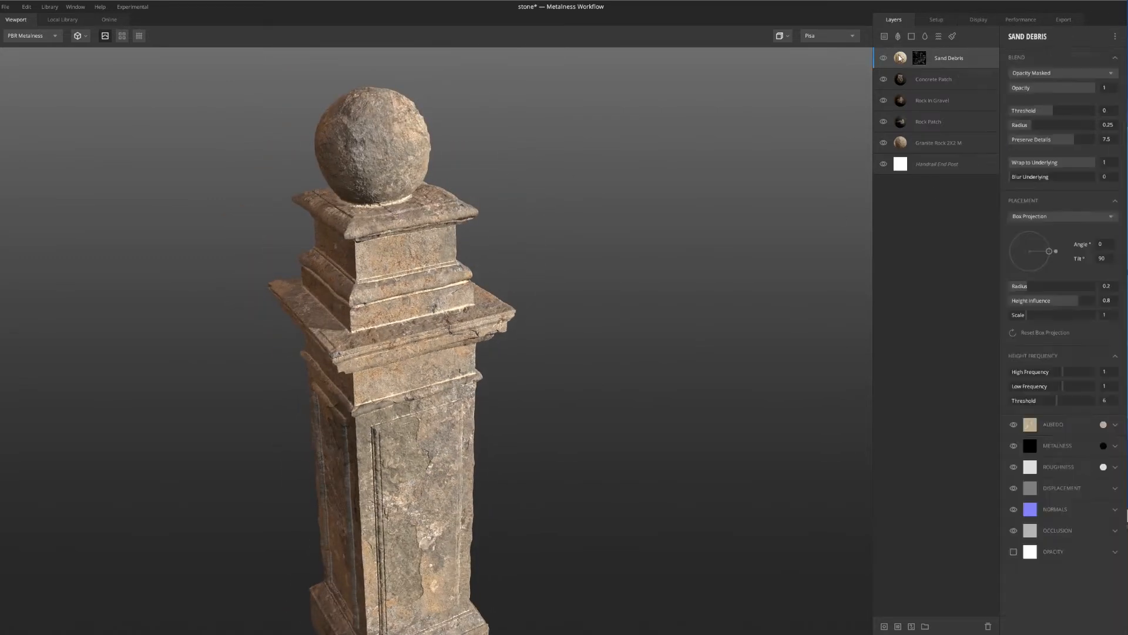
pyautogui.click(1104, 425)
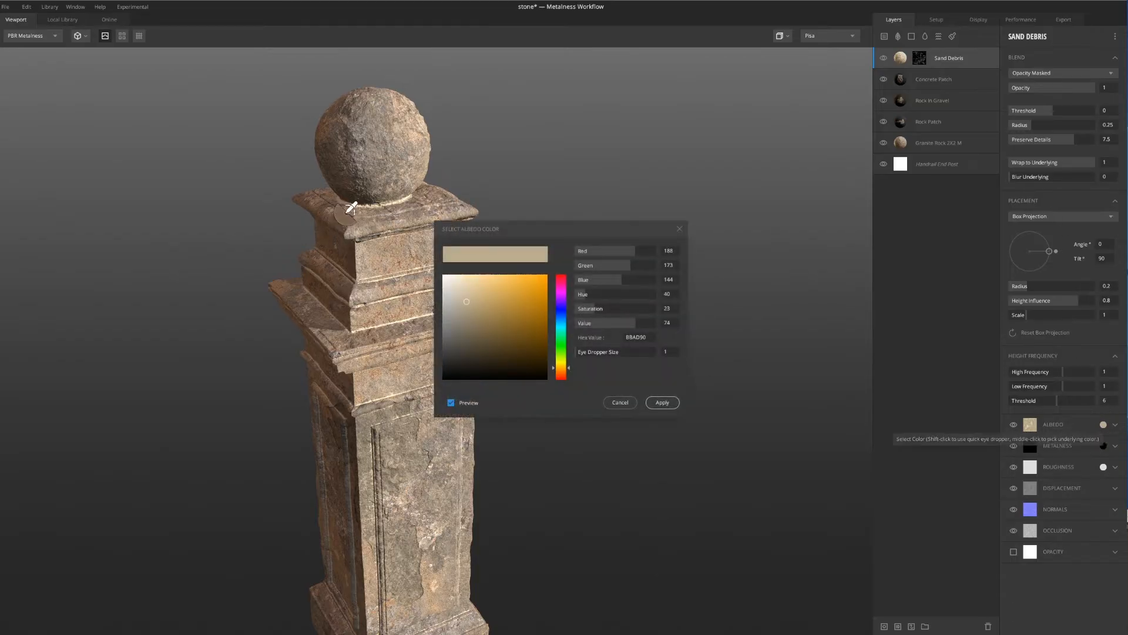
pyautogui.moveTo(466, 314); pyautogui.dragTo(465, 320)
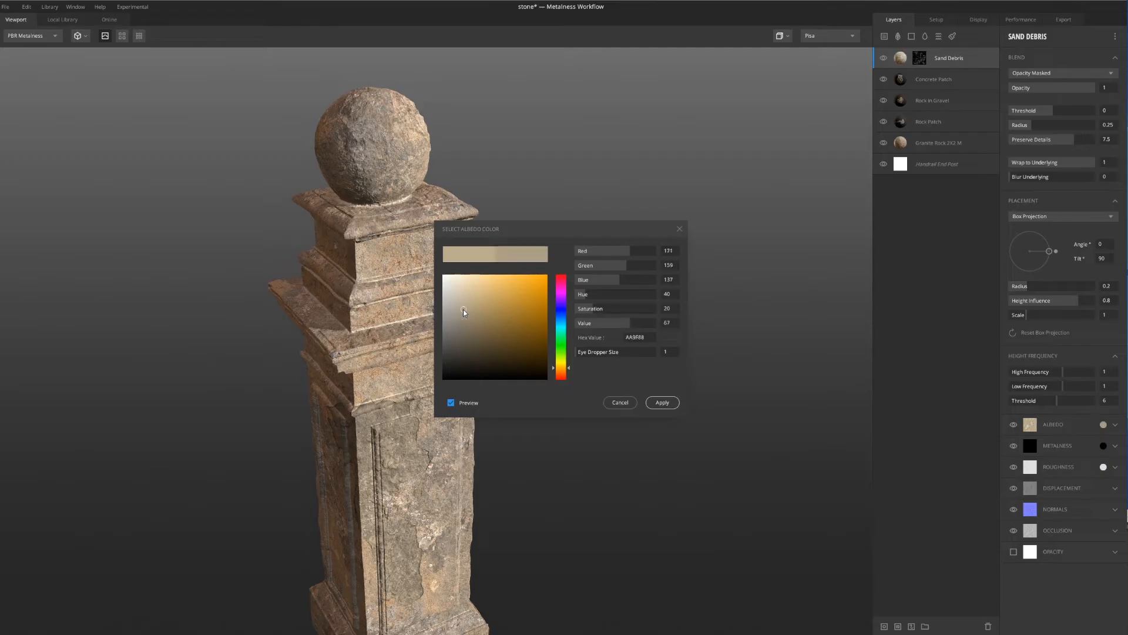
pyautogui.click(466, 321)
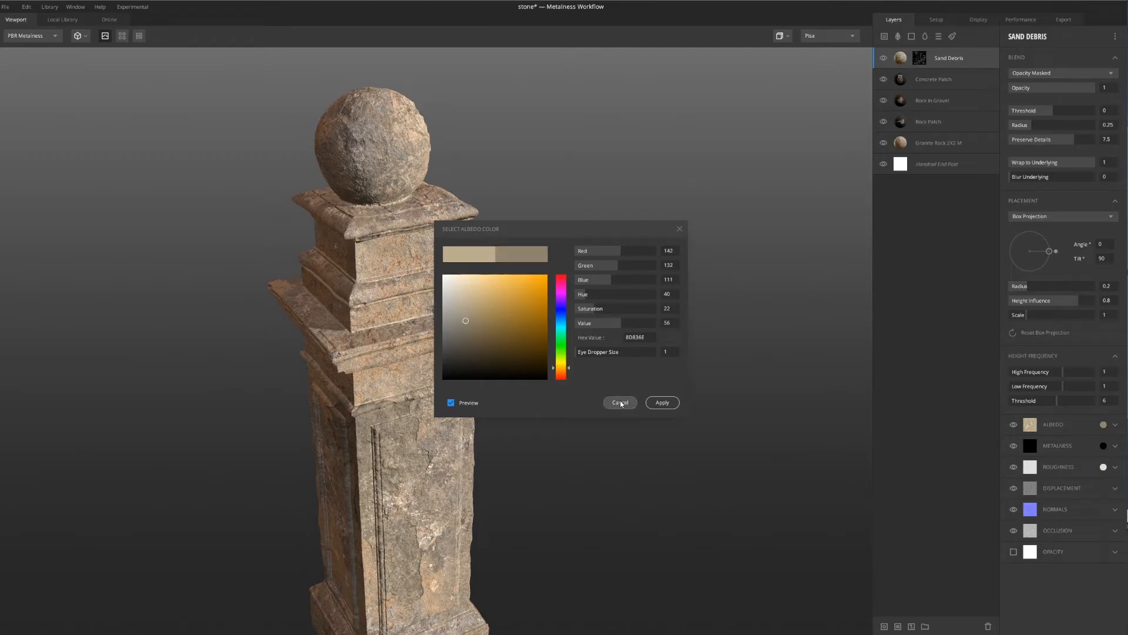
pyautogui.click(663, 403)
pyautogui.scroll(-3, 495, 256)
pyautogui.moveTo(495, 256); pyautogui.dragTo(492, 200, button='middle')
pyautogui.scroll(2, 493, 199)
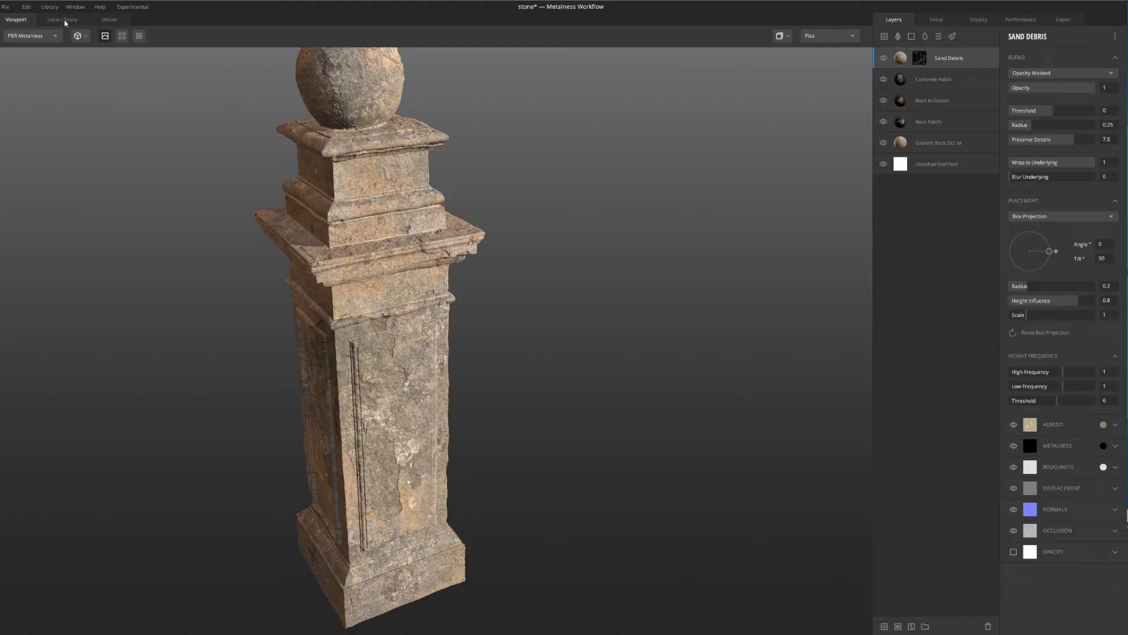
# Search the local surface library for "mossy" and add Mossy Ground 2X2 M as a new surface layer
pyautogui.click(883, 37)
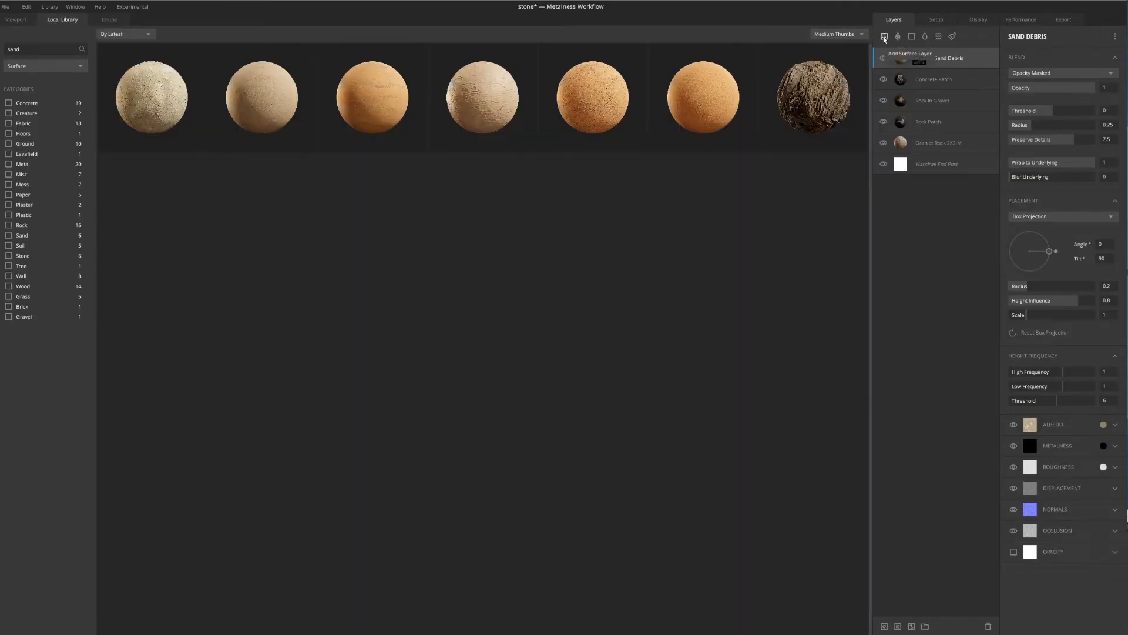
pyautogui.click(49, 52)
pyautogui.write('mossy')
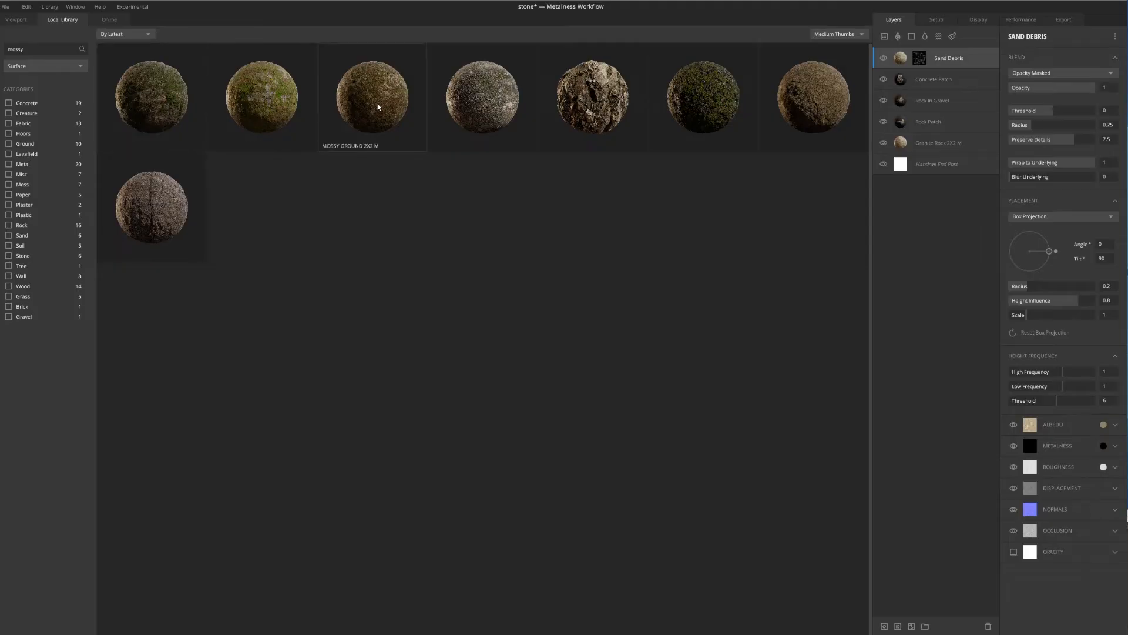
pyautogui.doubleClick(392, 108)
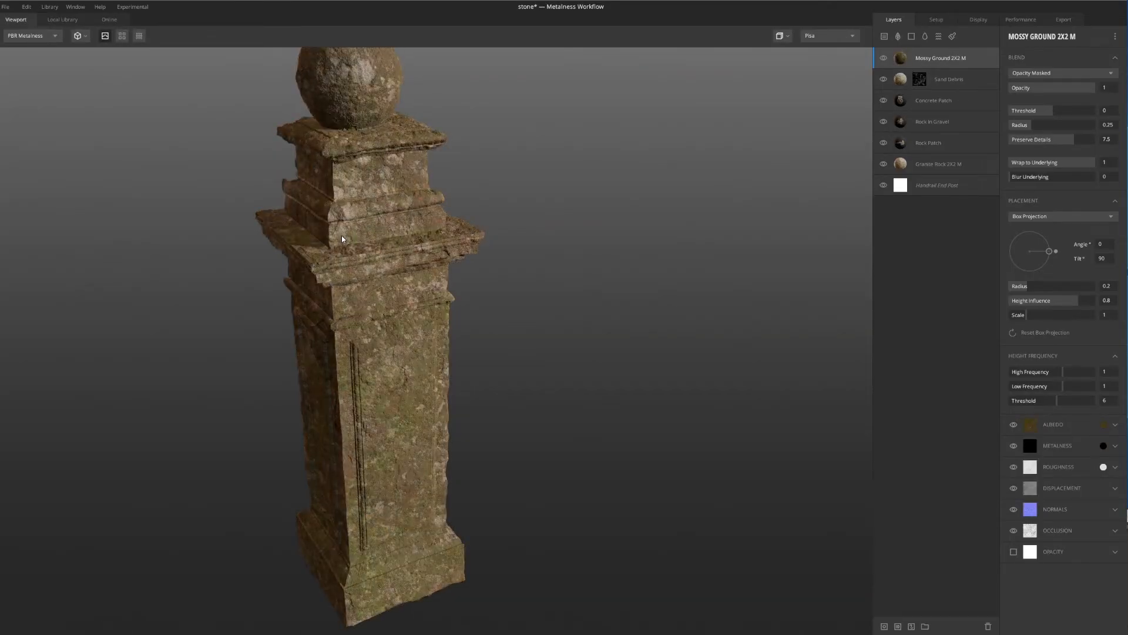
# Examine the moss coverage on the ball, ledges and shaft up close and from several angles
pyautogui.scroll(-3, 345, 184)
pyautogui.scroll(3, 412, 327)
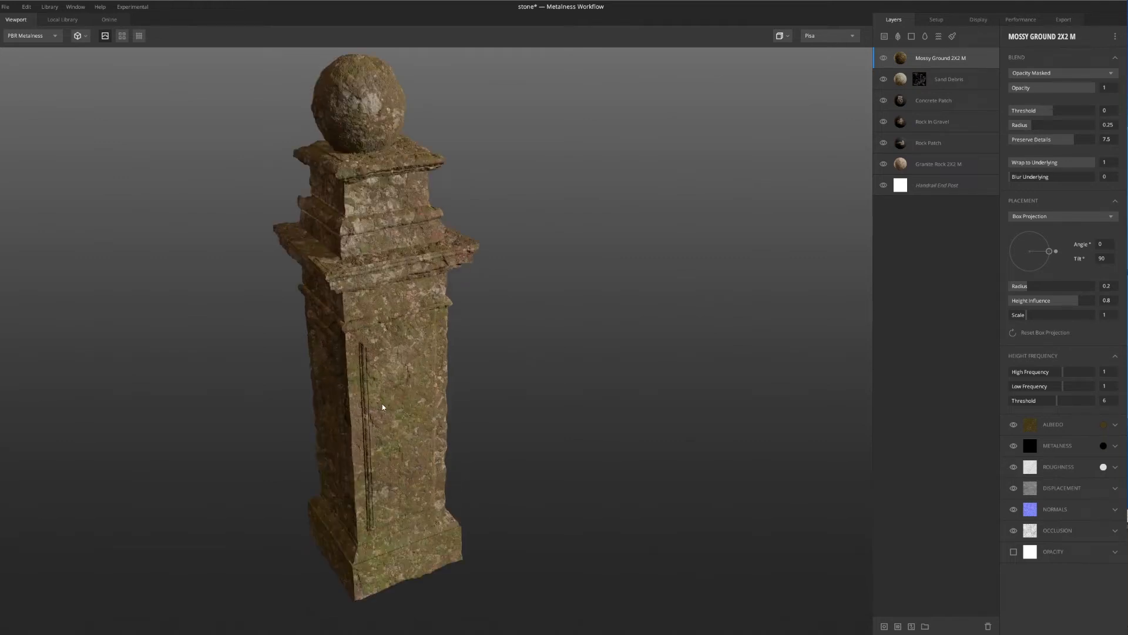
pyautogui.moveTo(372, 132); pyautogui.dragTo(469, 228, button='middle')
pyautogui.scroll(3, 425, 224)
pyautogui.keyDown('alt'); pyautogui.moveTo(469, 228); pyautogui.dragTo(645, 135); pyautogui.keyUp('alt')
pyautogui.moveTo(644, 136); pyautogui.dragTo(440, 162, button='middle')
pyautogui.keyDown('alt'); pyautogui.moveTo(439, 165); pyautogui.dragTo(693, 148); pyautogui.keyUp('alt')
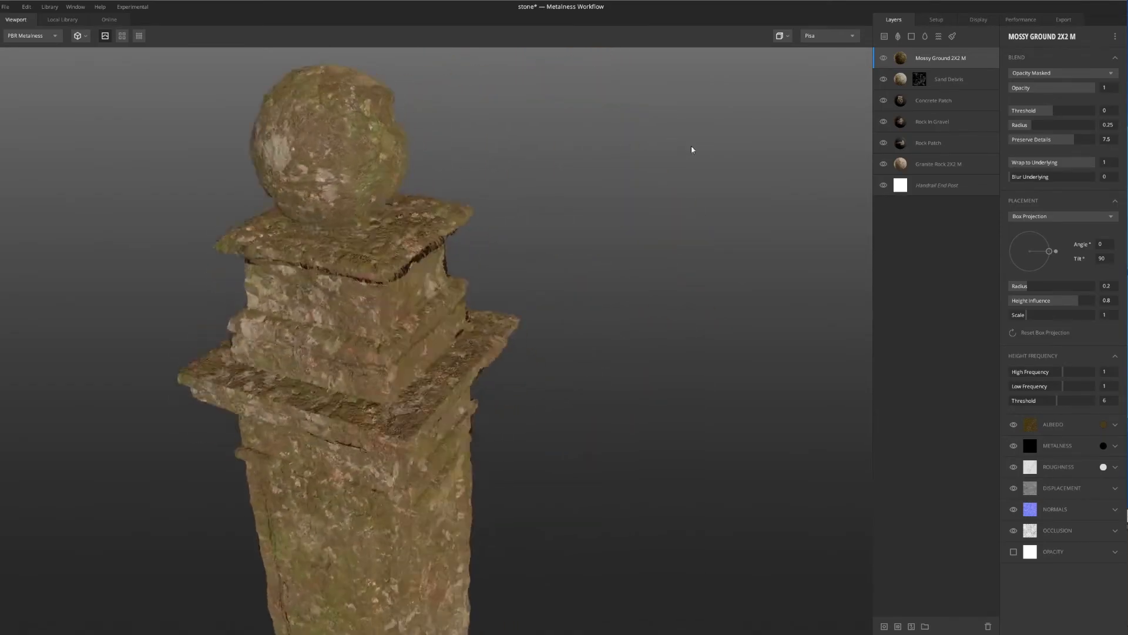
pyautogui.scroll(-6, 373, 159)
pyautogui.moveTo(391, 263); pyautogui.dragTo(386, 194, button='middle')
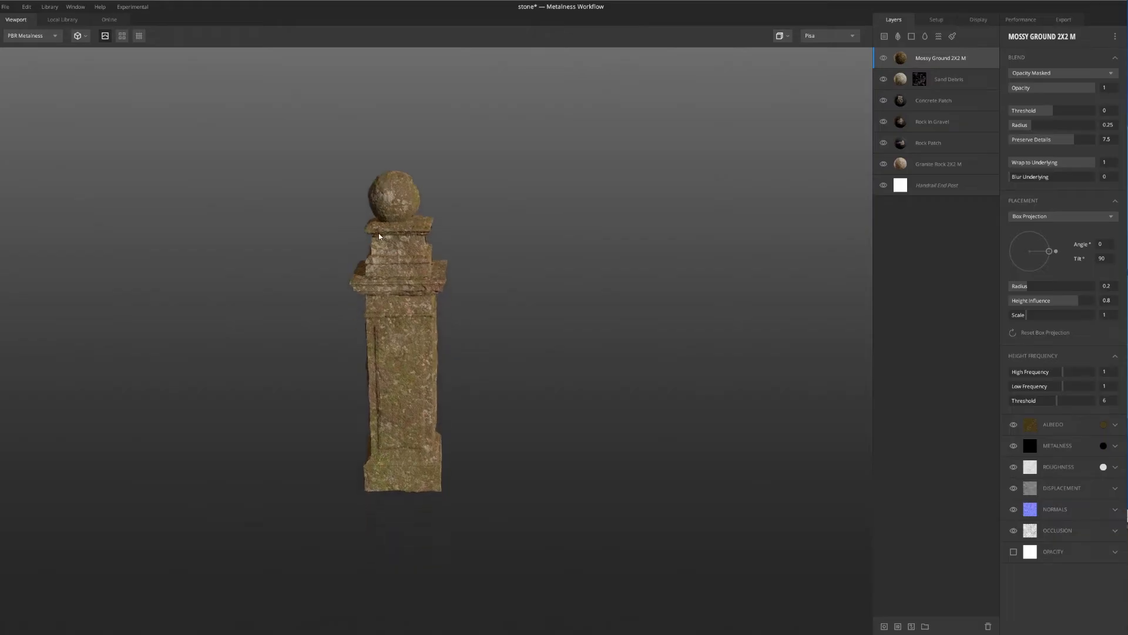
pyautogui.scroll(2, 387, 193)
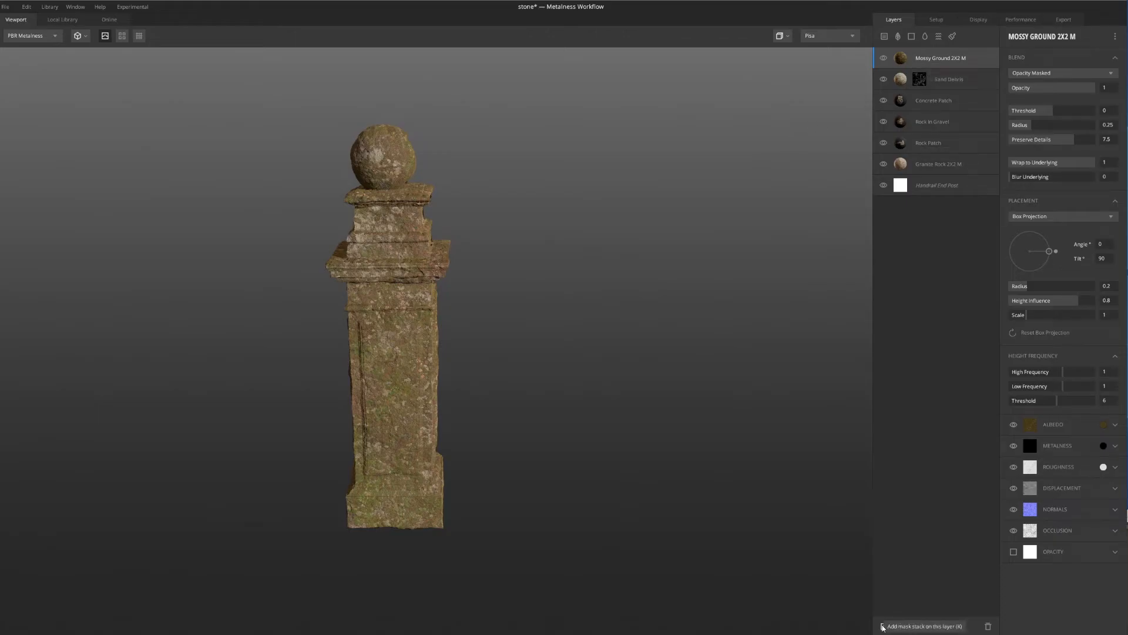
# Add a mask stack to the Mossy Ground layer and give it a Position Gradient component
pyautogui.click(883, 626)
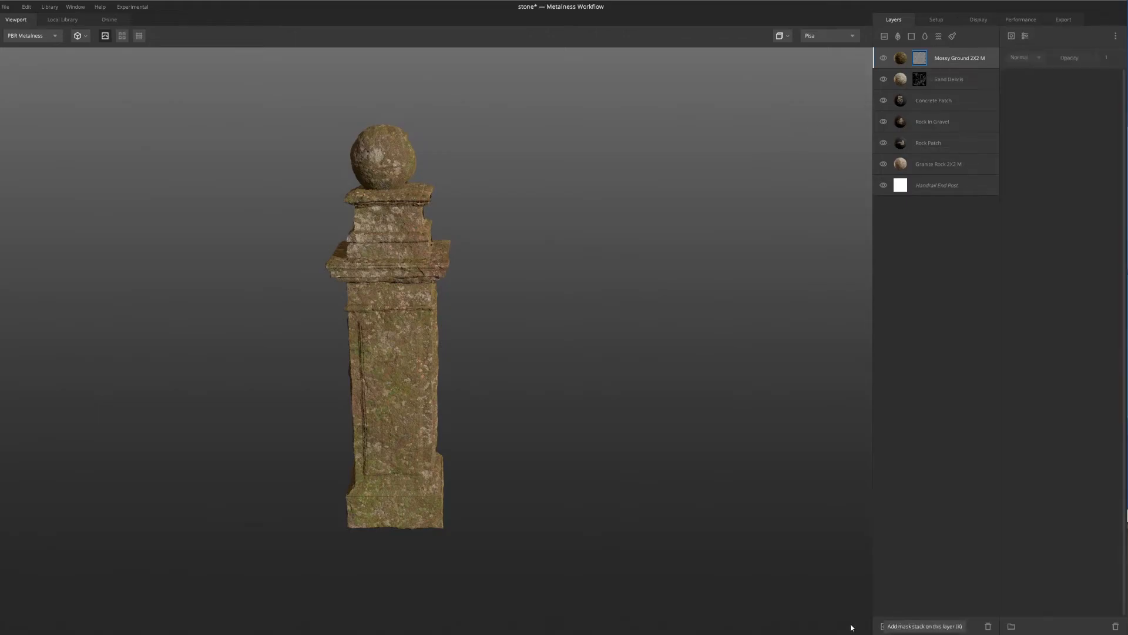
pyautogui.click(1019, 38)
pyautogui.click(1025, 121)
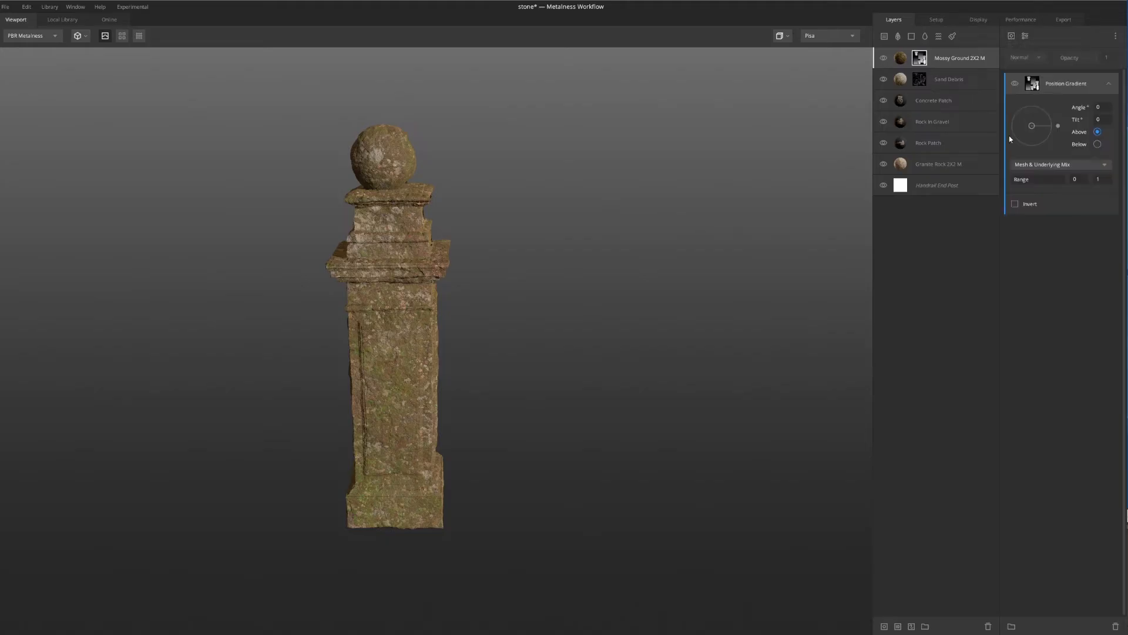
pyautogui.moveTo(551, 252); pyautogui.dragTo(410, 143)
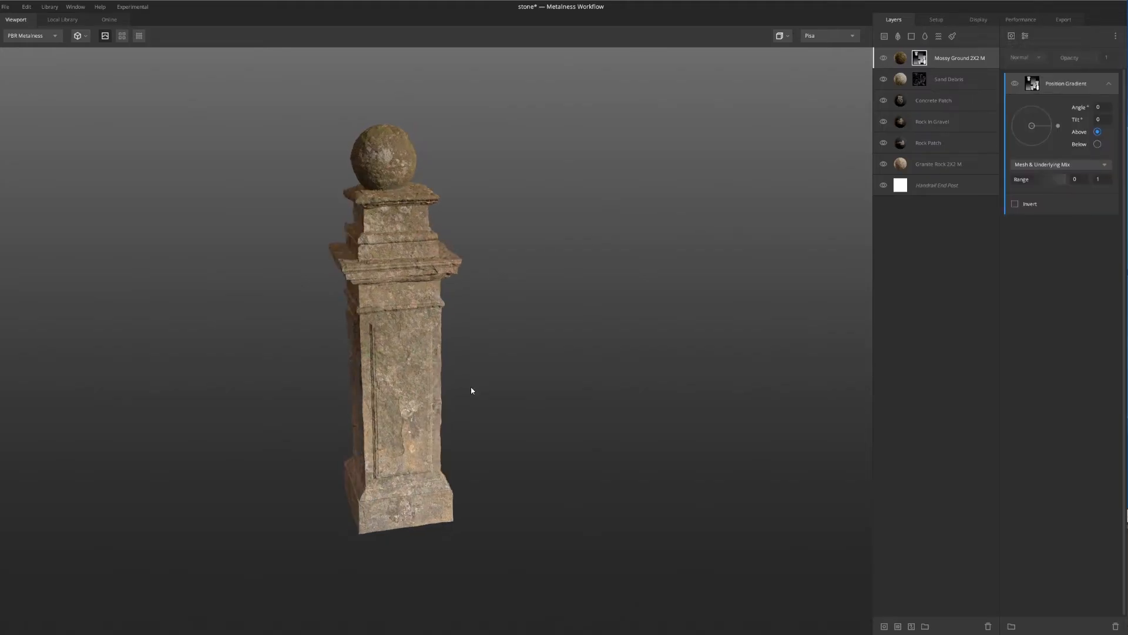
# Limit the moss to the ball by setting the Position Gradient range to 0.857 and 0.905 in the Layer Mask view, and return to PBR Metalness
pyautogui.press('m')
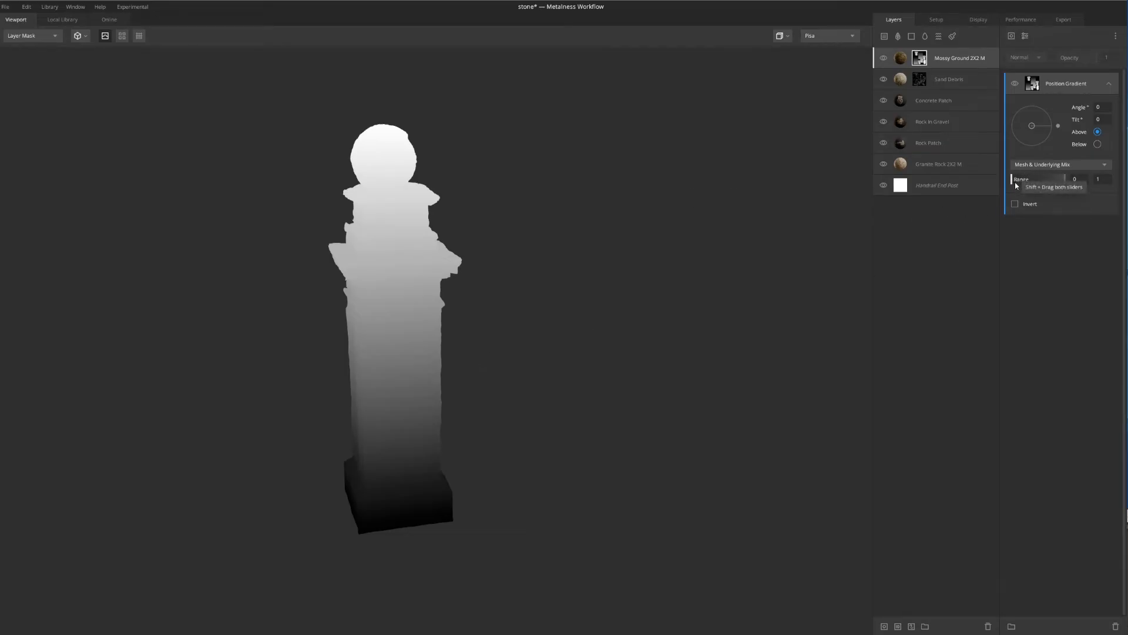
pyautogui.moveTo(1014, 179); pyautogui.dragTo(1059, 178)
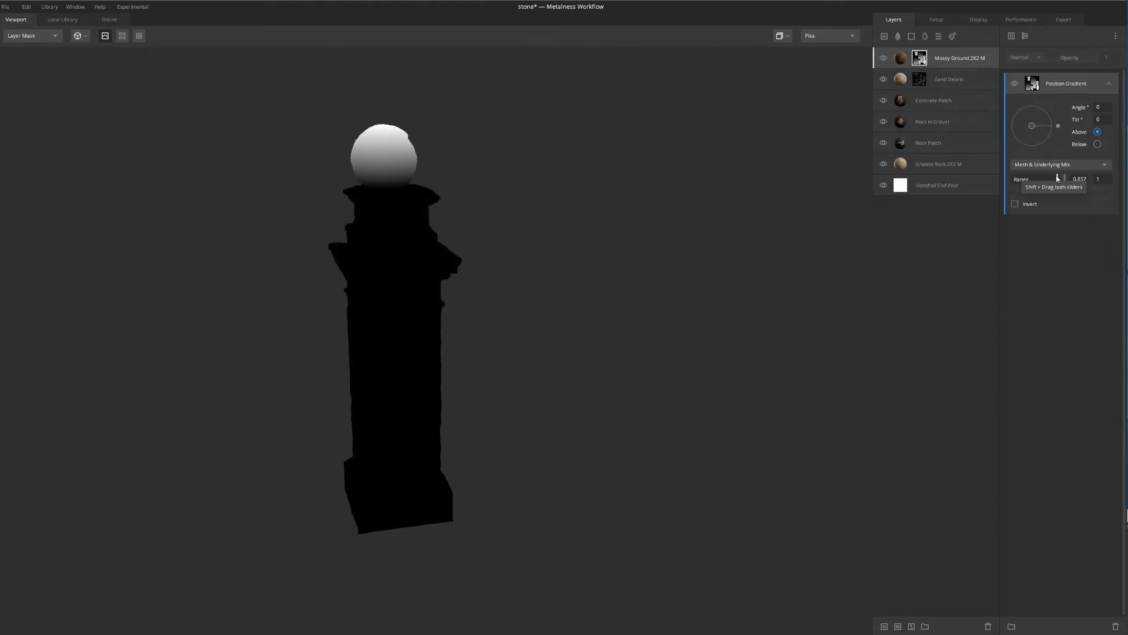
pyautogui.scroll(5, 453, 146)
pyautogui.scroll(-3, 456, 189)
pyautogui.scroll(2, 424, 154)
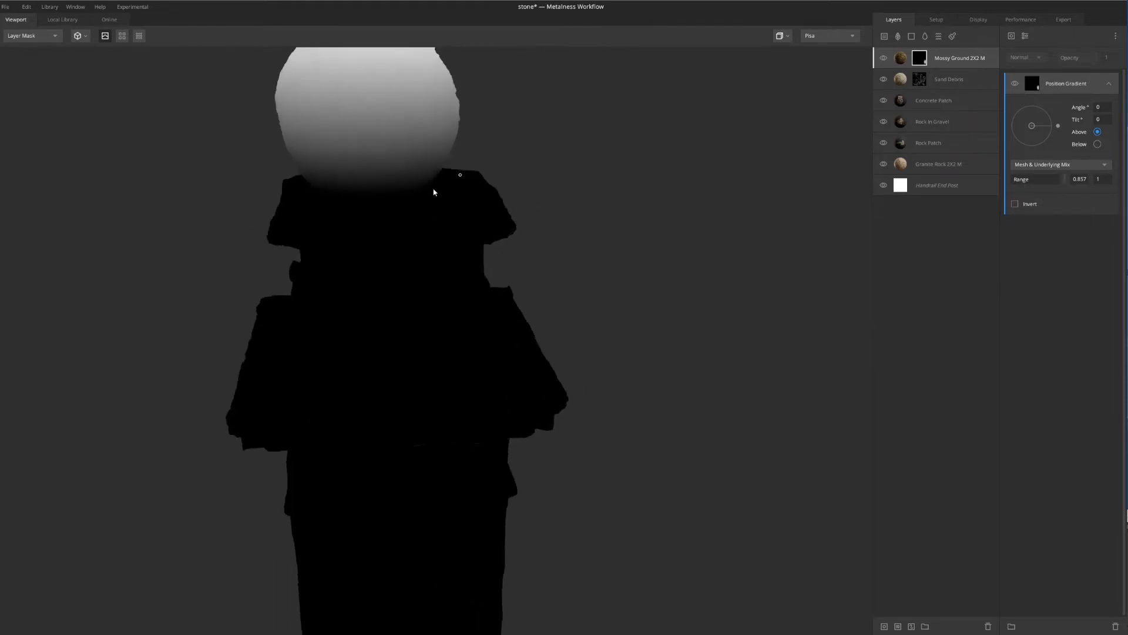
pyautogui.moveTo(434, 193); pyautogui.dragTo(458, 170)
pyautogui.scroll(3, 458, 167)
pyautogui.moveTo(536, 155); pyautogui.dragTo(540, 220, button='middle')
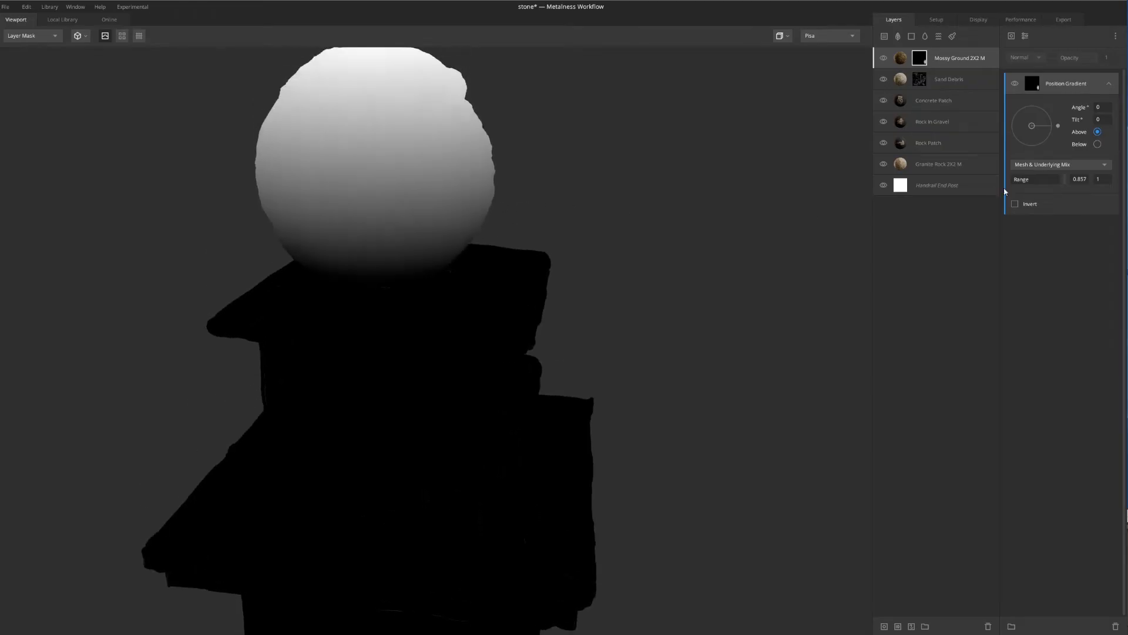
pyautogui.moveTo(1064, 179); pyautogui.dragTo(1058, 180)
pyautogui.scroll(-2, 611, 218)
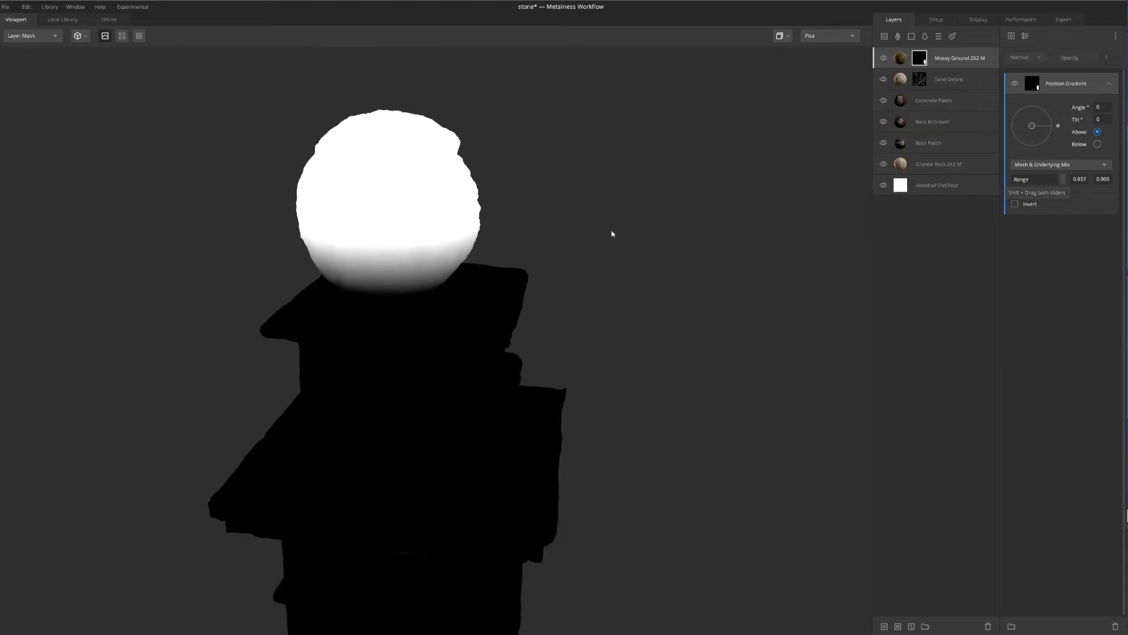
pyautogui.press('m')
# Examine the mossy ball and its transition to the bare stone post from several angles
pyautogui.moveTo(611, 234); pyautogui.dragTo(445, 223)
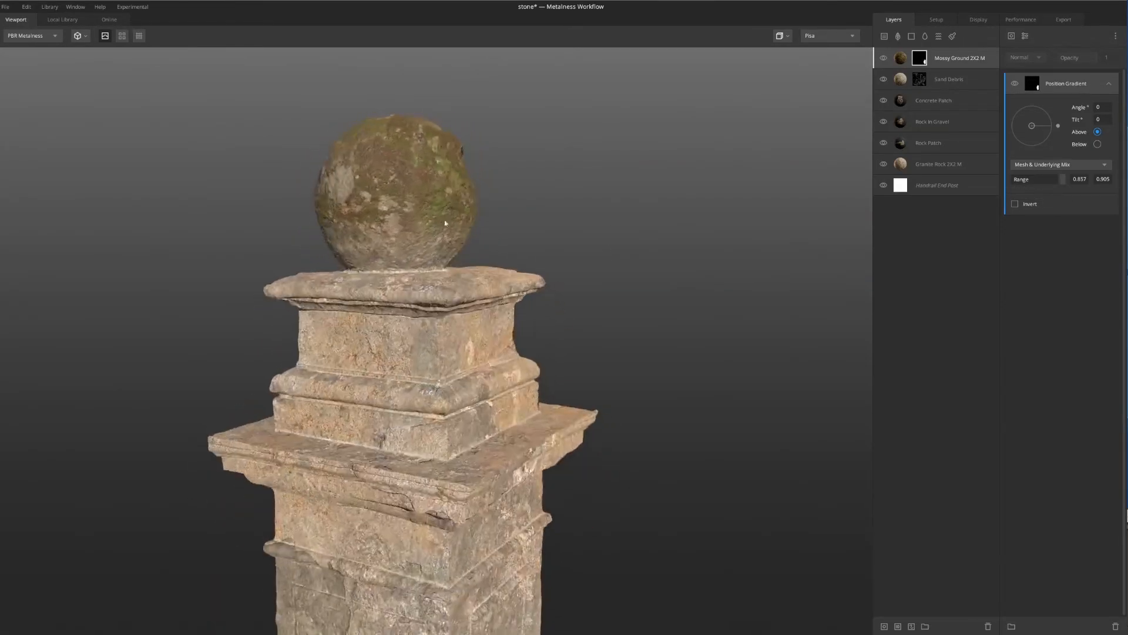
pyautogui.scroll(-5, 445, 223)
pyautogui.moveTo(445, 223); pyautogui.dragTo(432, 117, button='middle')
pyautogui.scroll(-2, 432, 217)
pyautogui.moveTo(432, 226); pyautogui.dragTo(359, 221)
pyautogui.scroll(5, 429, 189)
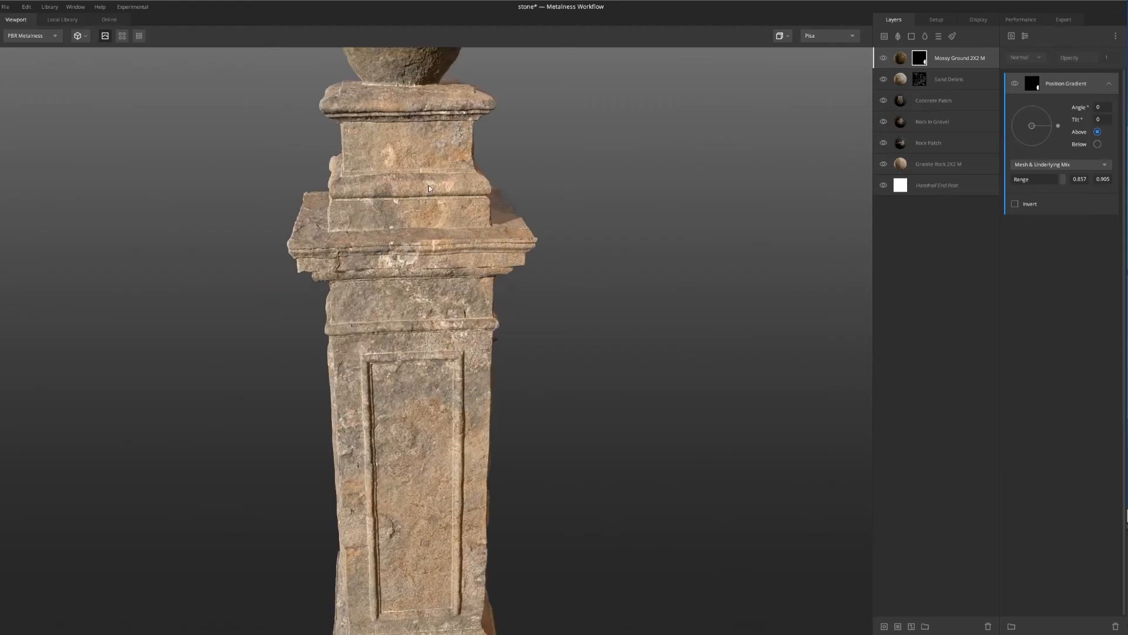
pyautogui.scroll(2, 425, 188)
pyautogui.scroll(-6, 420, 189)
pyautogui.moveTo(421, 190); pyautogui.dragTo(478, 196)
pyautogui.scroll(3, 478, 196)
pyautogui.moveTo(379, 115); pyautogui.dragTo(401, 193, button='middle')
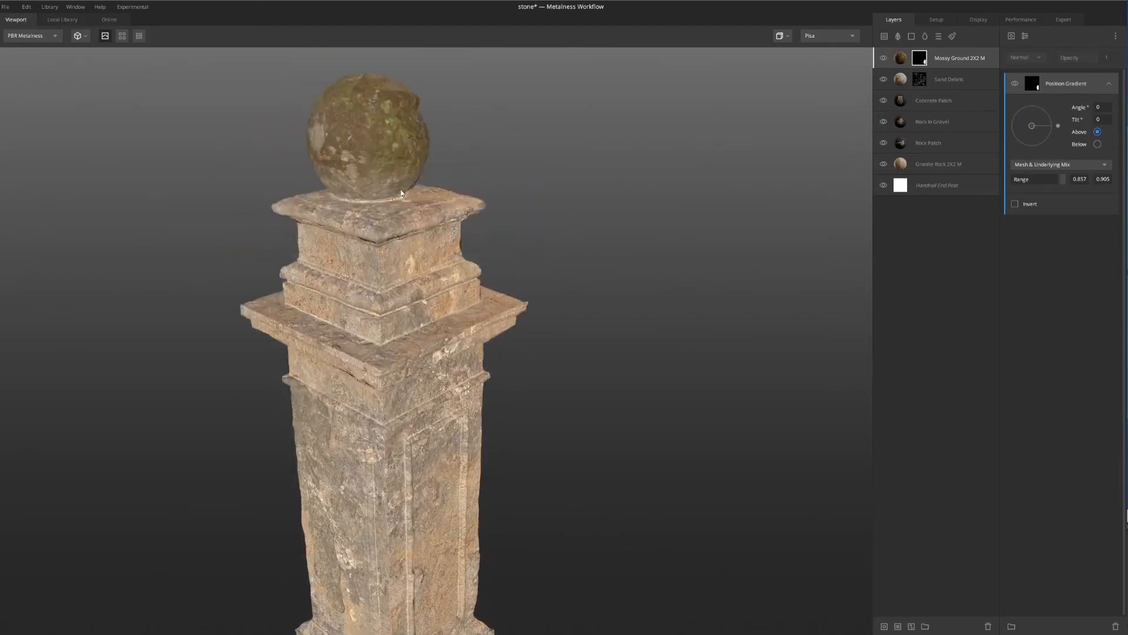
pyautogui.scroll(3, 402, 192)
pyautogui.scroll(-4, 377, 179)
pyautogui.moveTo(365, 283); pyautogui.dragTo(370, 181, button='middle')
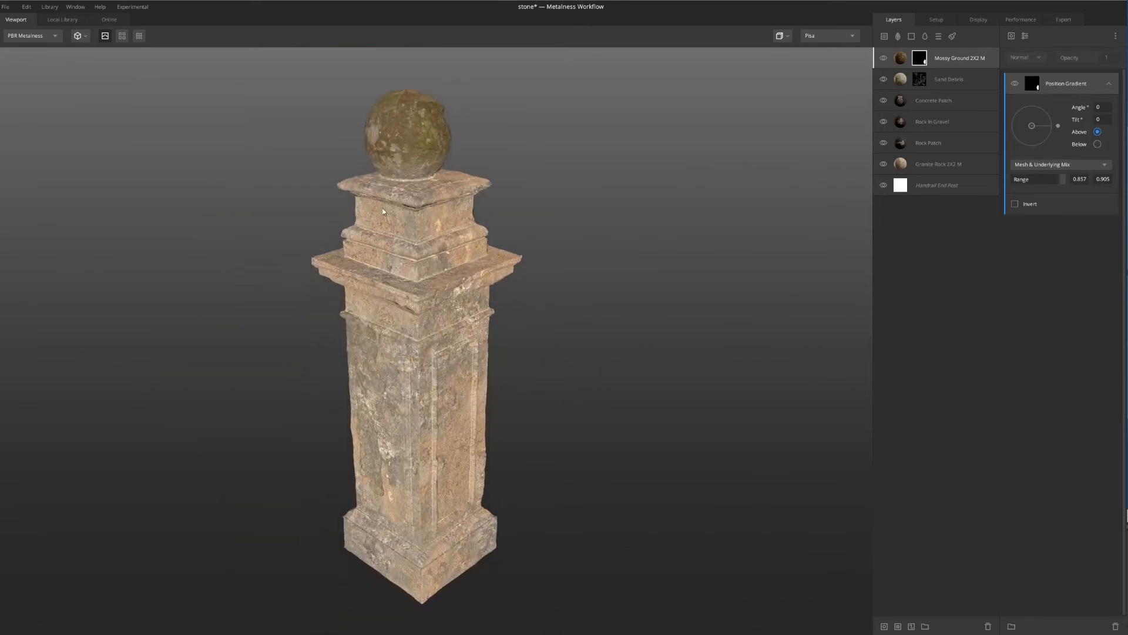
pyautogui.scroll(-1, 370, 181)
# Duplicate the Mossy Ground layer and remove the mask from the upper copy
pyautogui.click(901, 61)
pyautogui.rightClick(902, 61)
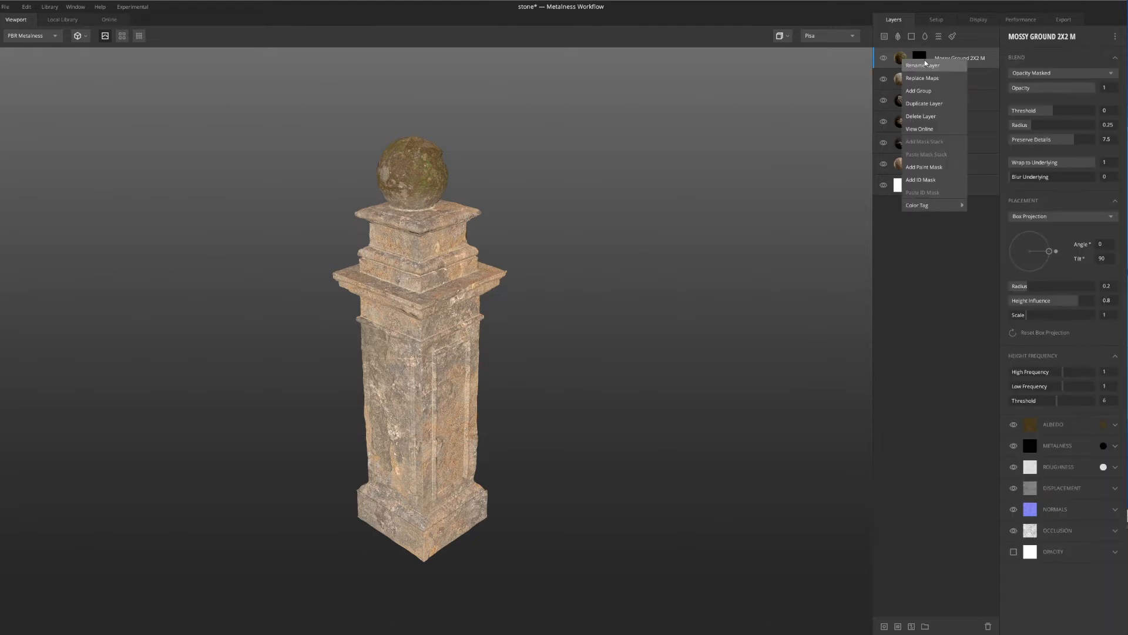
pyautogui.click(927, 105)
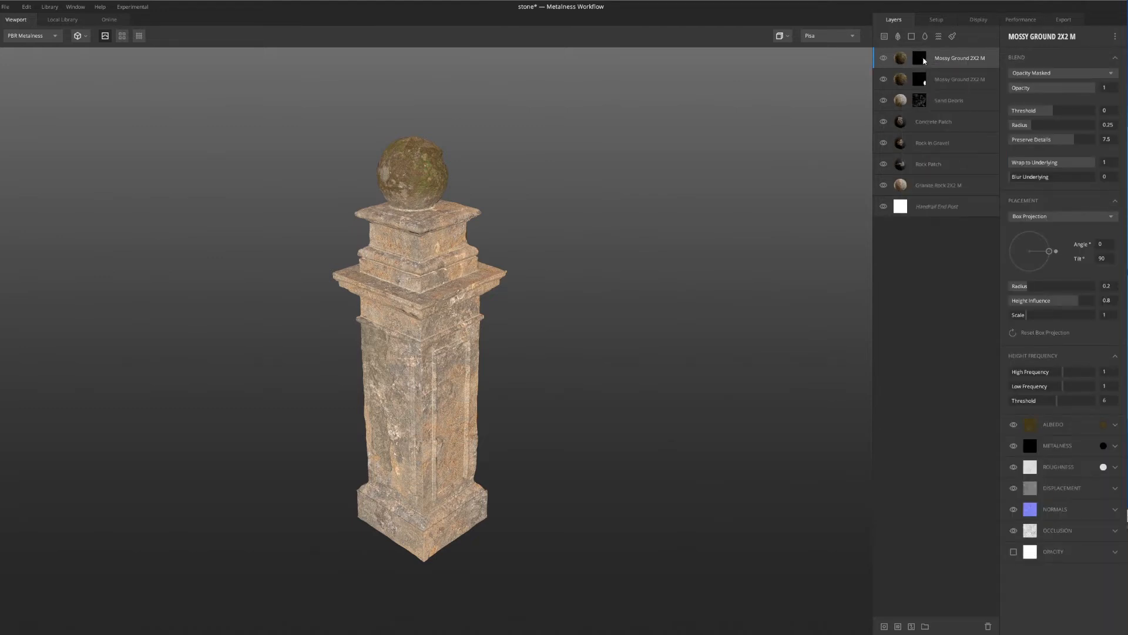
pyautogui.rightClick(923, 57)
pyautogui.click(946, 113)
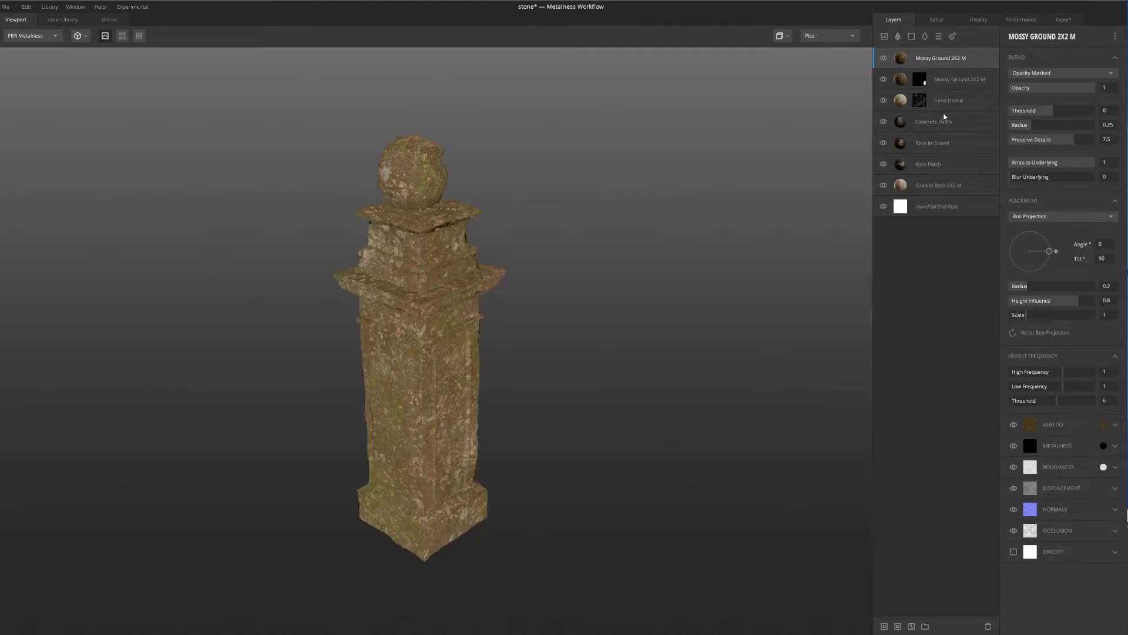
# Slightly increase the Box Projection scale of the upper, unmasked Mossy Ground layer
pyautogui.moveTo(423, 280); pyautogui.dragTo(403, 239)
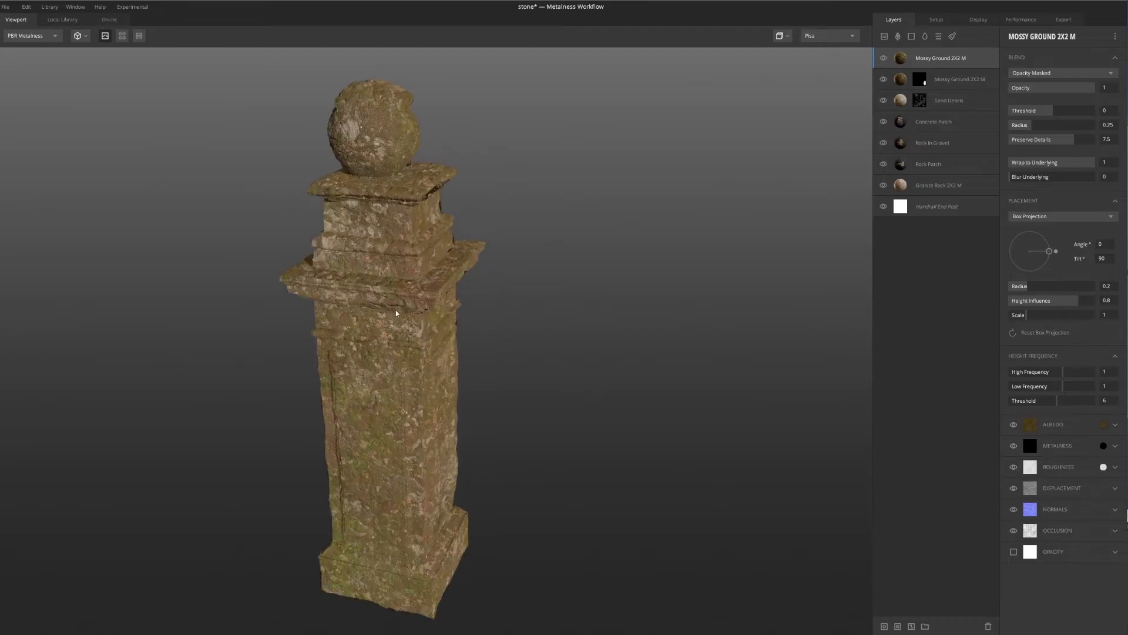
pyautogui.scroll(3, 490, 277)
pyautogui.moveTo(490, 277)
pyautogui.mouseDown()
pyautogui.moveTo(506, 279)
pyautogui.moveTo(474, 281)
pyautogui.mouseUp()
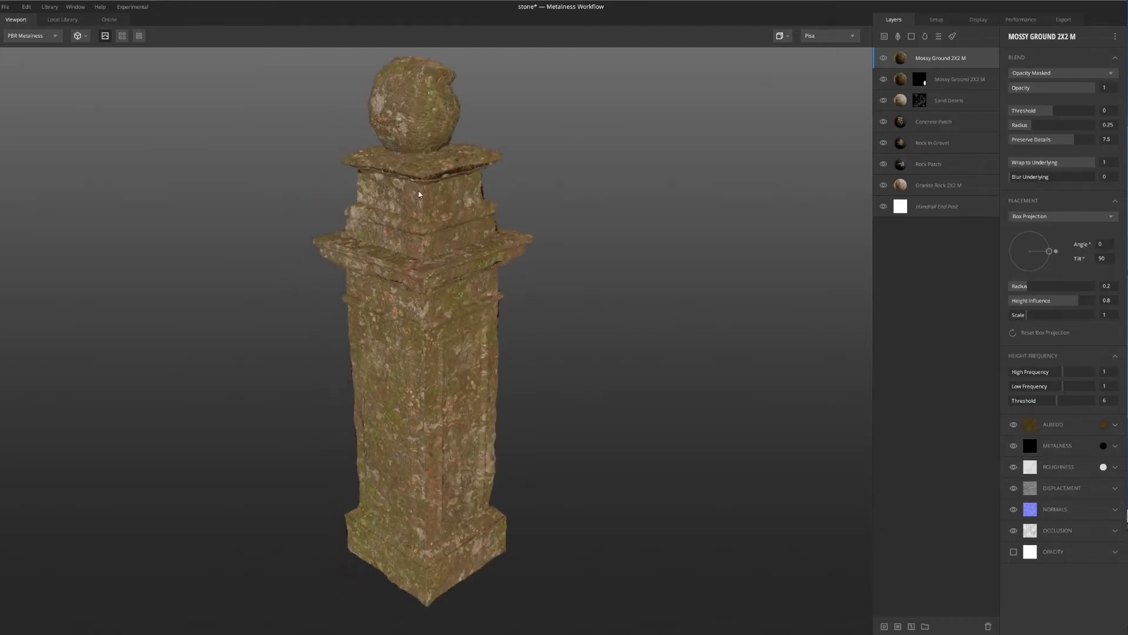
pyautogui.scroll(5, 438, 465)
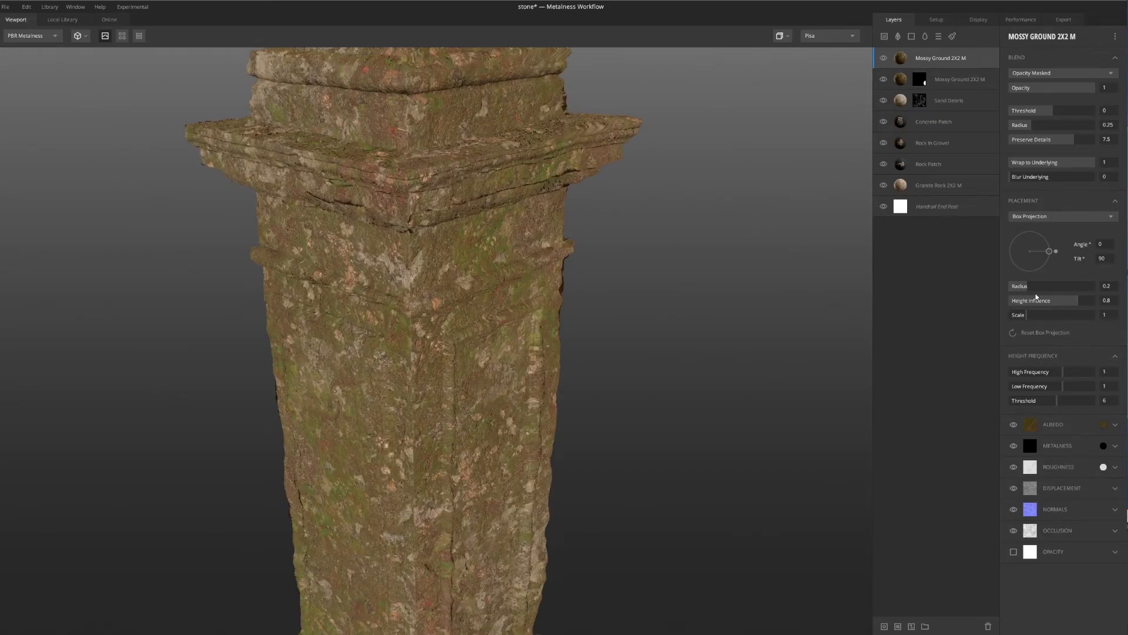
pyautogui.moveTo(1026, 318); pyautogui.dragTo(1031, 318)
pyautogui.scroll(-4, 565, 329)
pyautogui.moveTo(529, 329); pyautogui.dragTo(612, 341)
# Add a mask stack with a Perlin noise component to the upper Mossy Ground layer
pyautogui.click(884, 627)
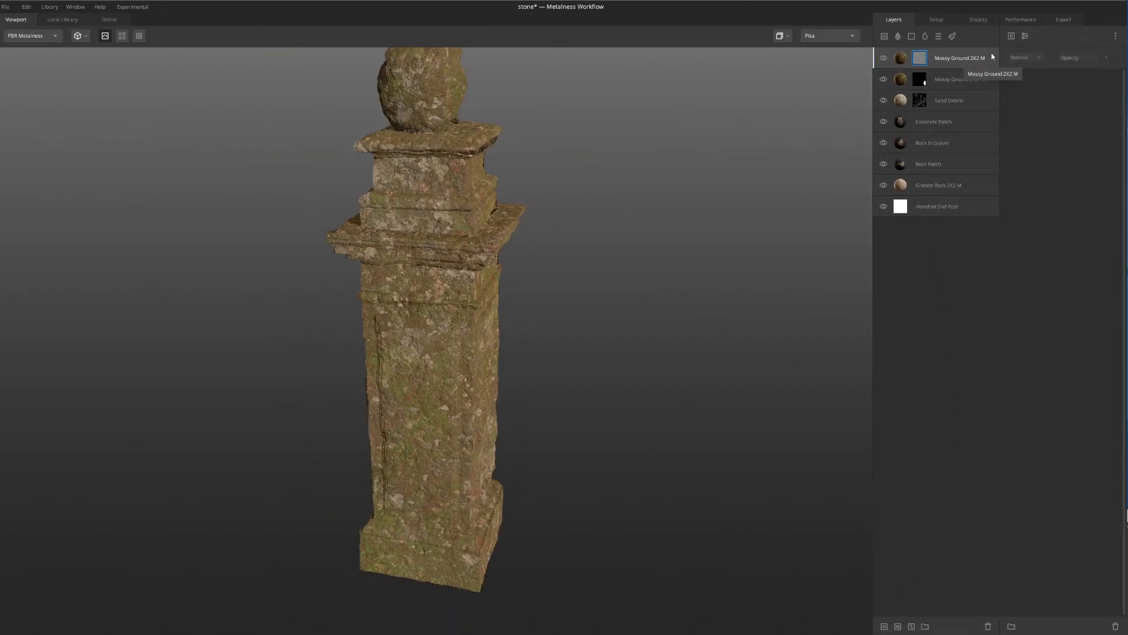
pyautogui.click(1012, 36)
pyautogui.moveTo(1051, 77)
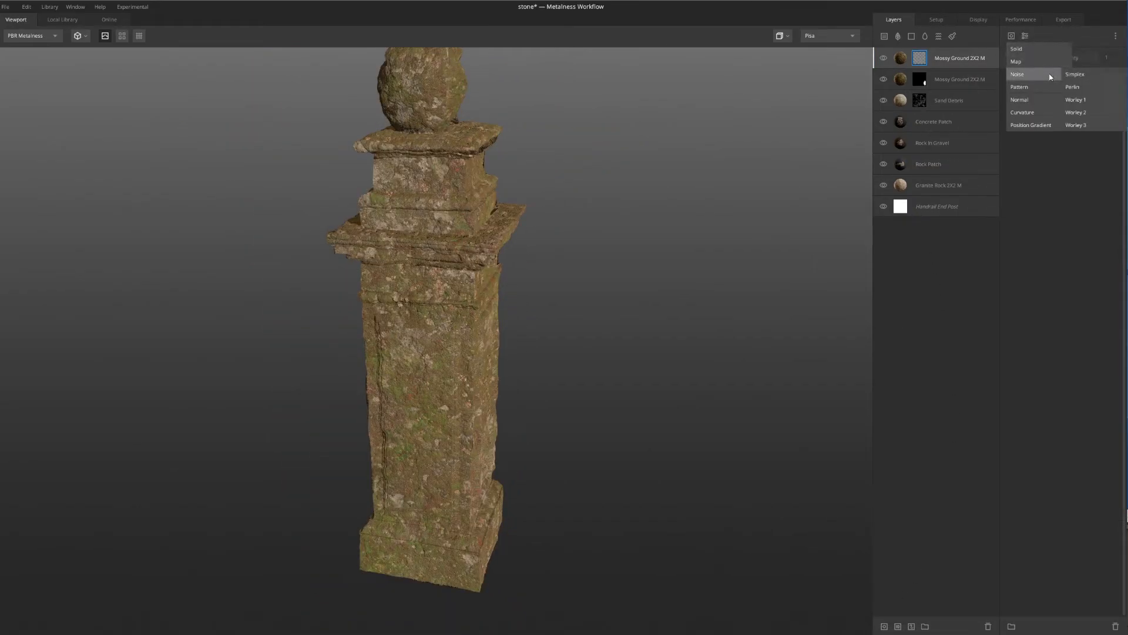
pyautogui.click(1083, 86)
pyautogui.moveTo(536, 288); pyautogui.dragTo(457, 280)
pyautogui.scroll(5, 564, 291)
pyautogui.scroll(-5, 541, 296)
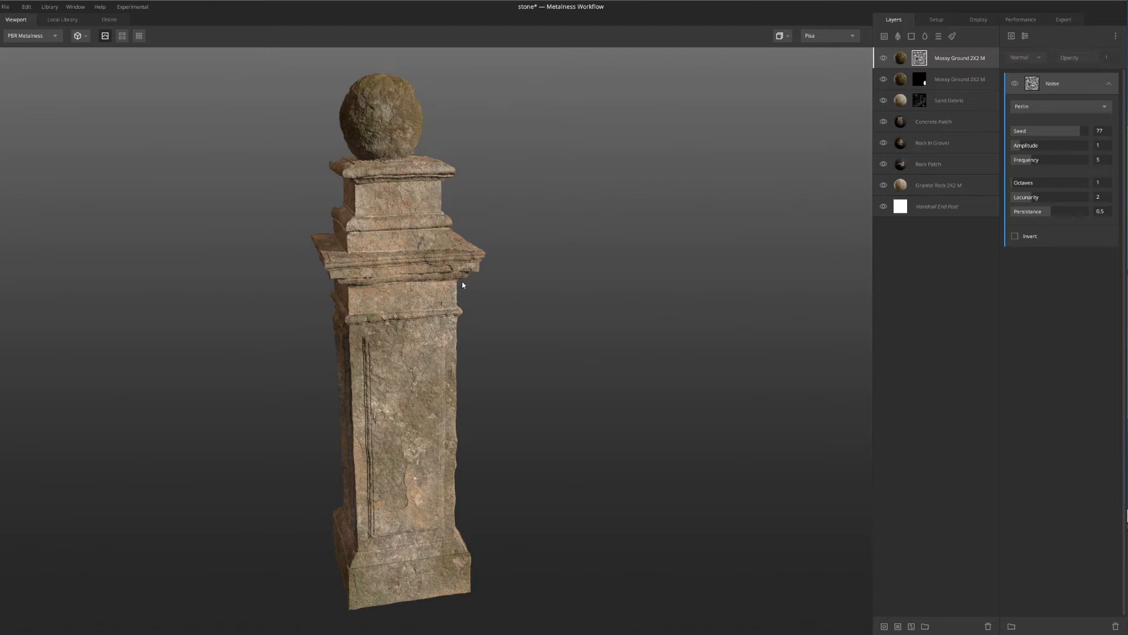
# Set the upper Mossy Ground noise mask's amplitude to about 1.768, frequency to about 6.409 and octaves to 5
pyautogui.press('m')
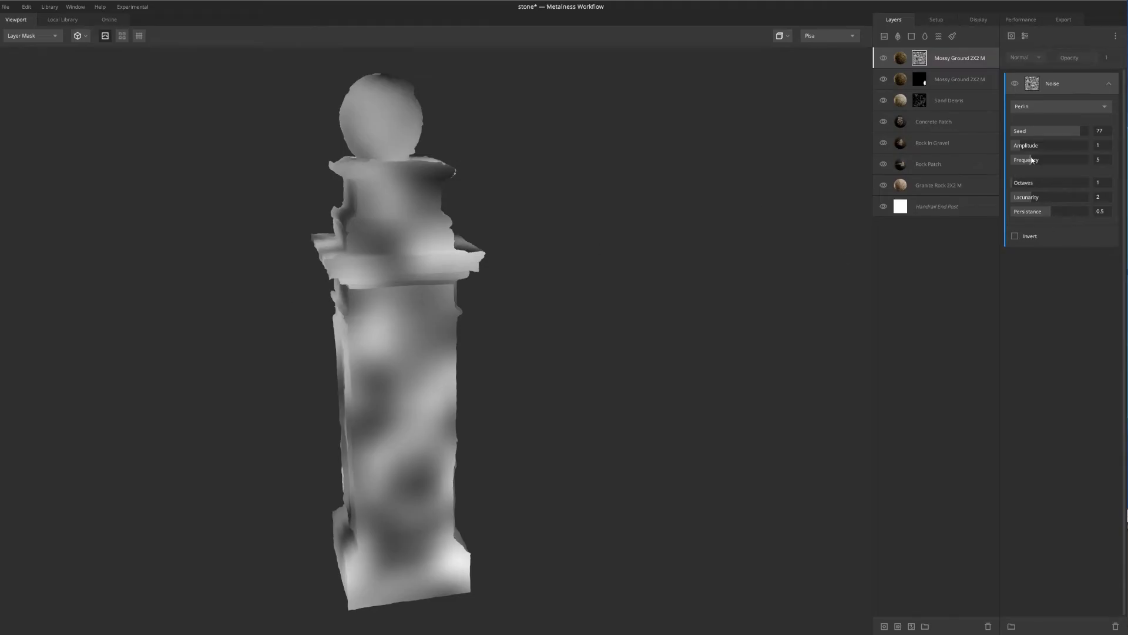
pyautogui.moveTo(1024, 149); pyautogui.dragTo(1042, 175)
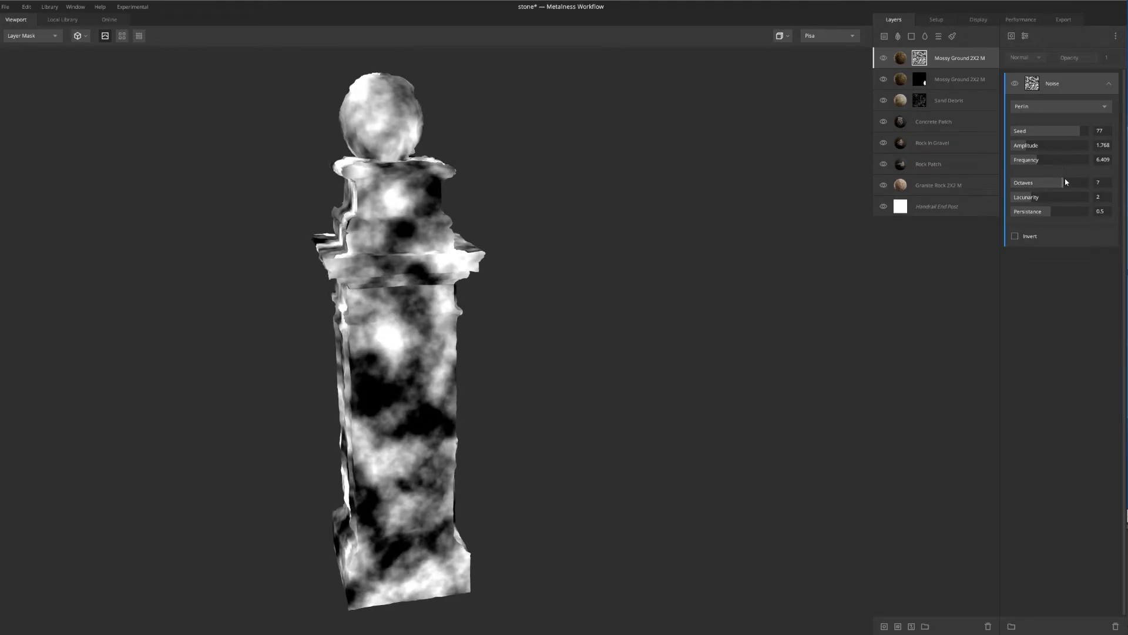
pyautogui.moveTo(1066, 182); pyautogui.dragTo(978, 185)
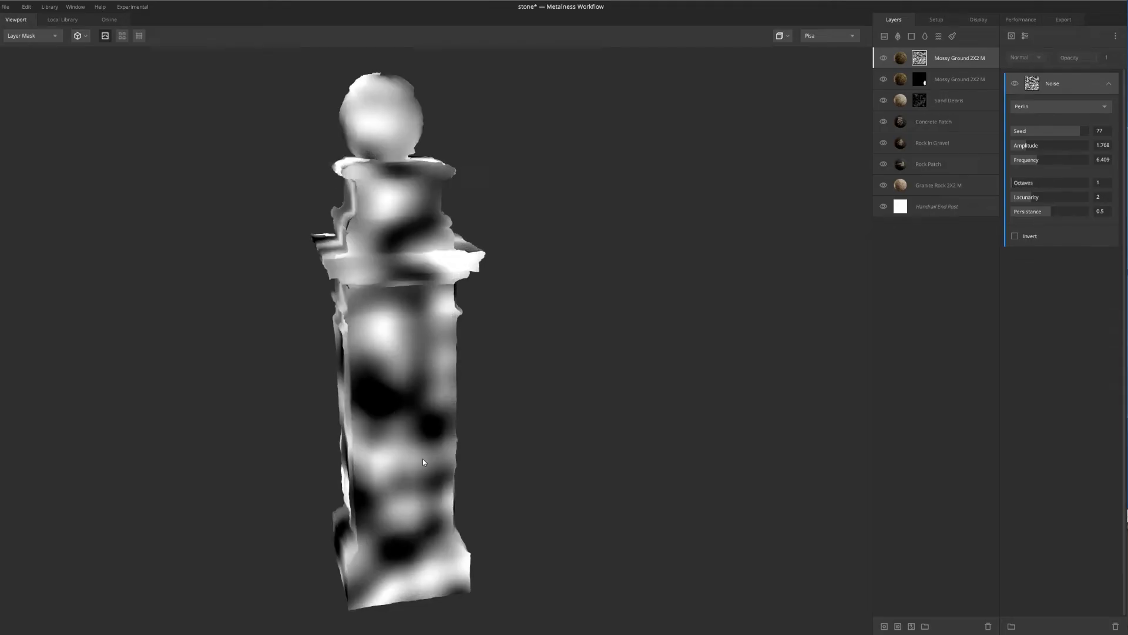
pyautogui.press('m')
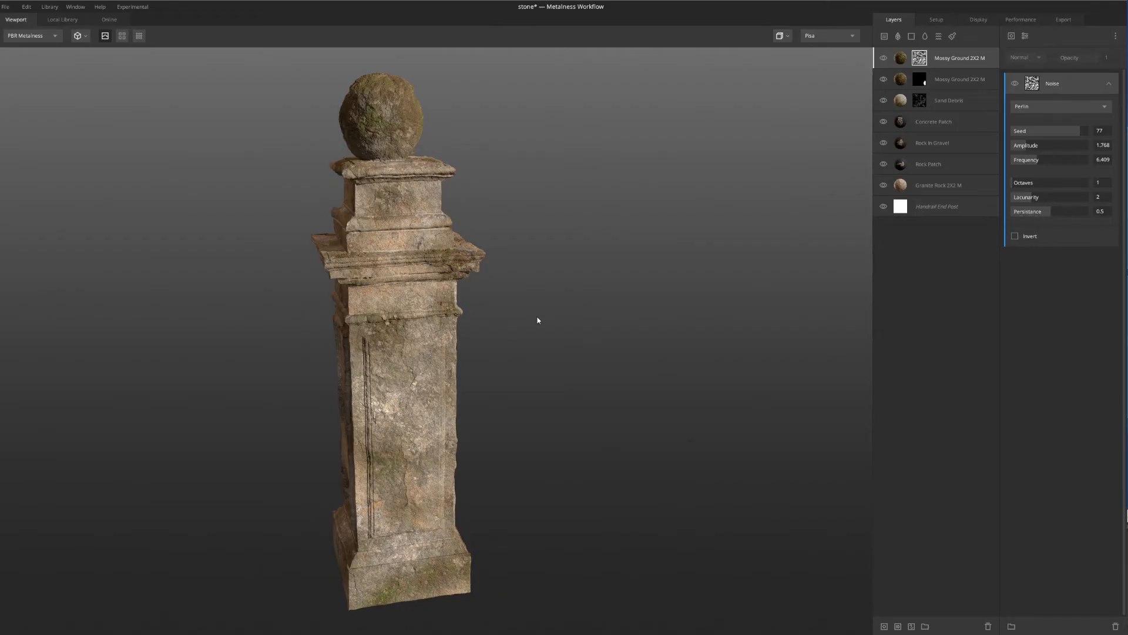
pyautogui.press('m')
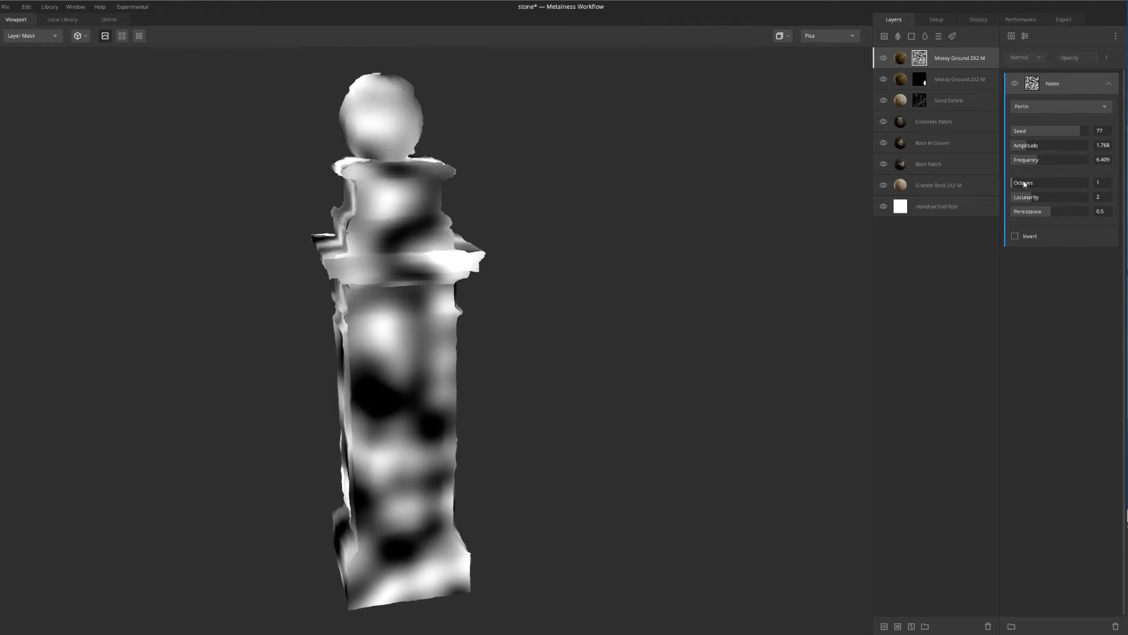
pyautogui.moveTo(1023, 184); pyautogui.dragTo(1049, 185)
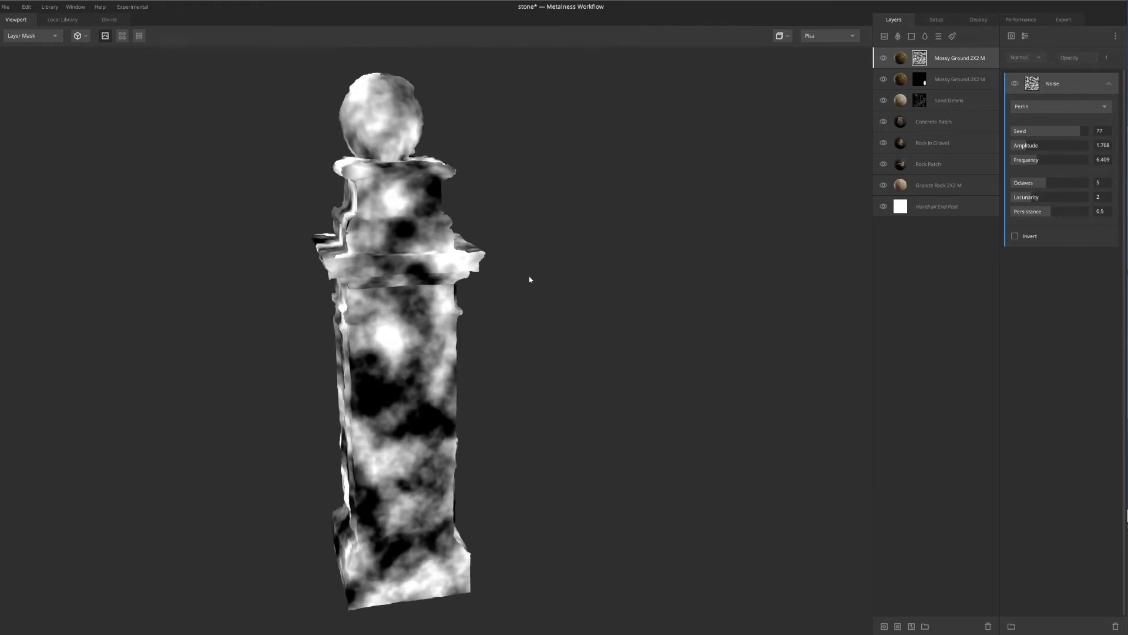
pyautogui.press('m')
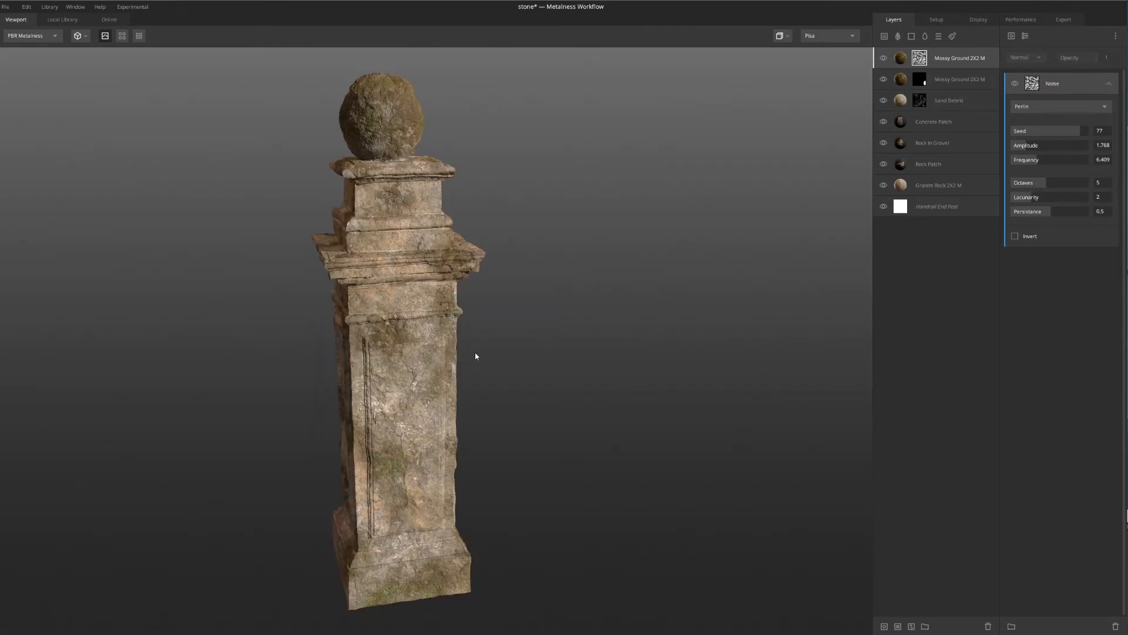
# Examine the moss distribution on the post's different sides in both the layer mask and the material view
pyautogui.scroll(5, 474, 355)
pyautogui.scroll(-5, 459, 343)
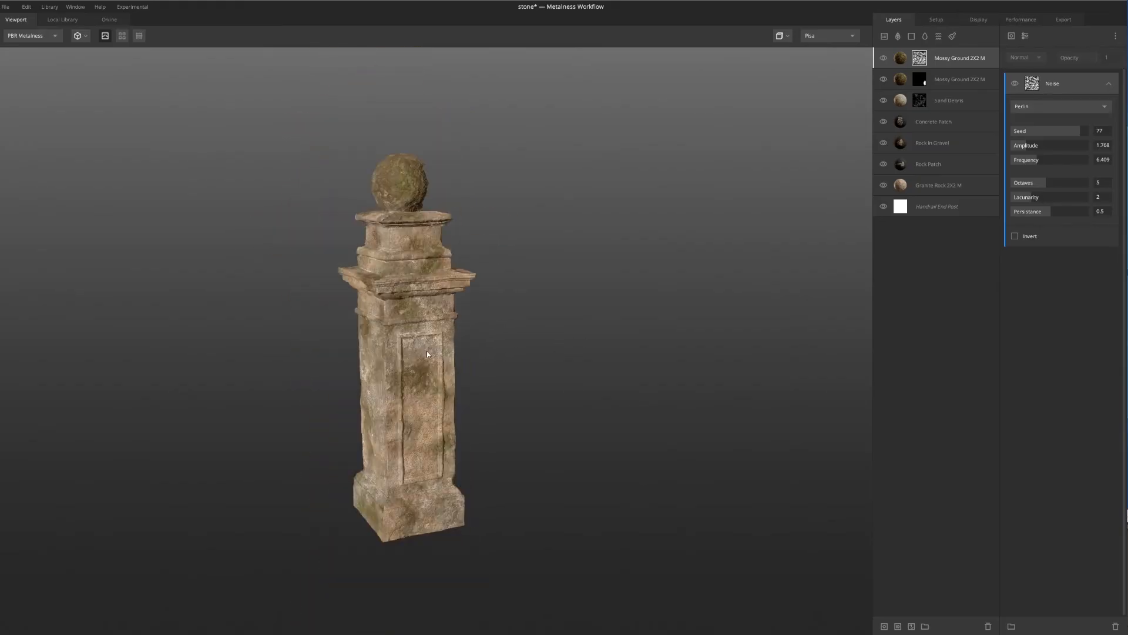
pyautogui.press('m')
pyautogui.scroll(5, 410, 320)
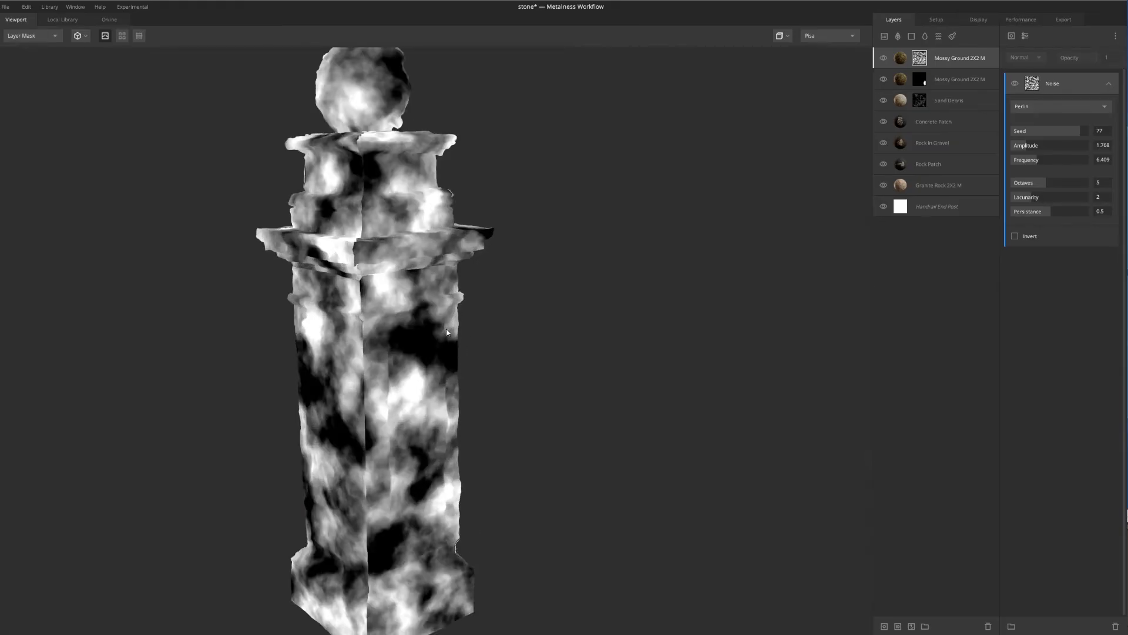
pyautogui.scroll(-3, 403, 324)
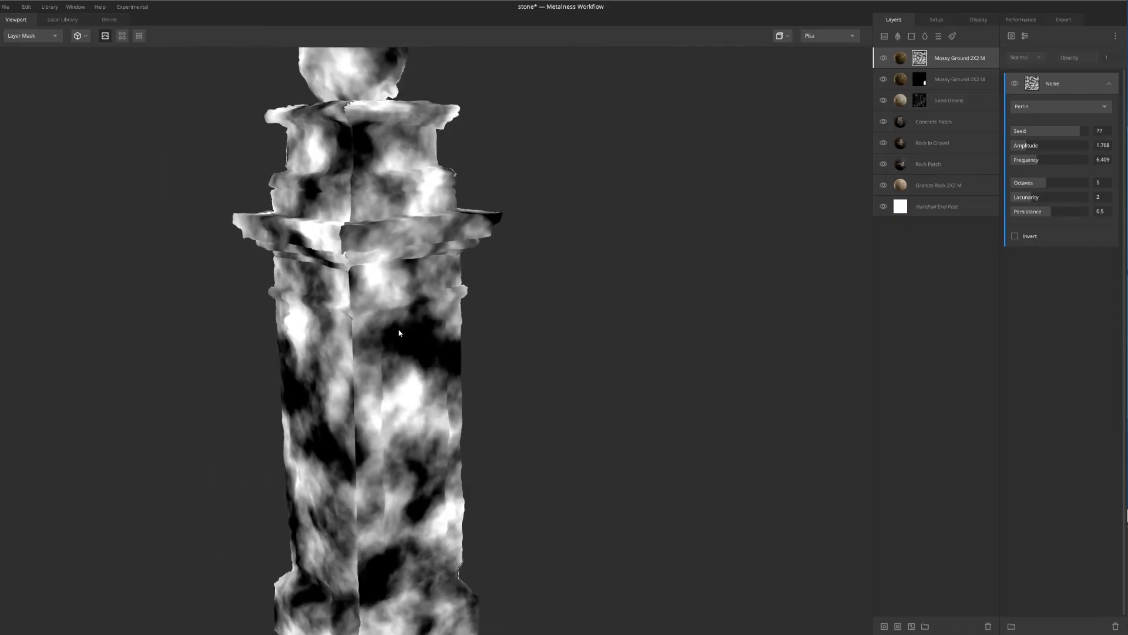
pyautogui.press('m')
pyautogui.scroll(-3, 408, 347)
pyautogui.moveTo(438, 383); pyautogui.dragTo(410, 321)
pyautogui.scroll(3, 410, 321)
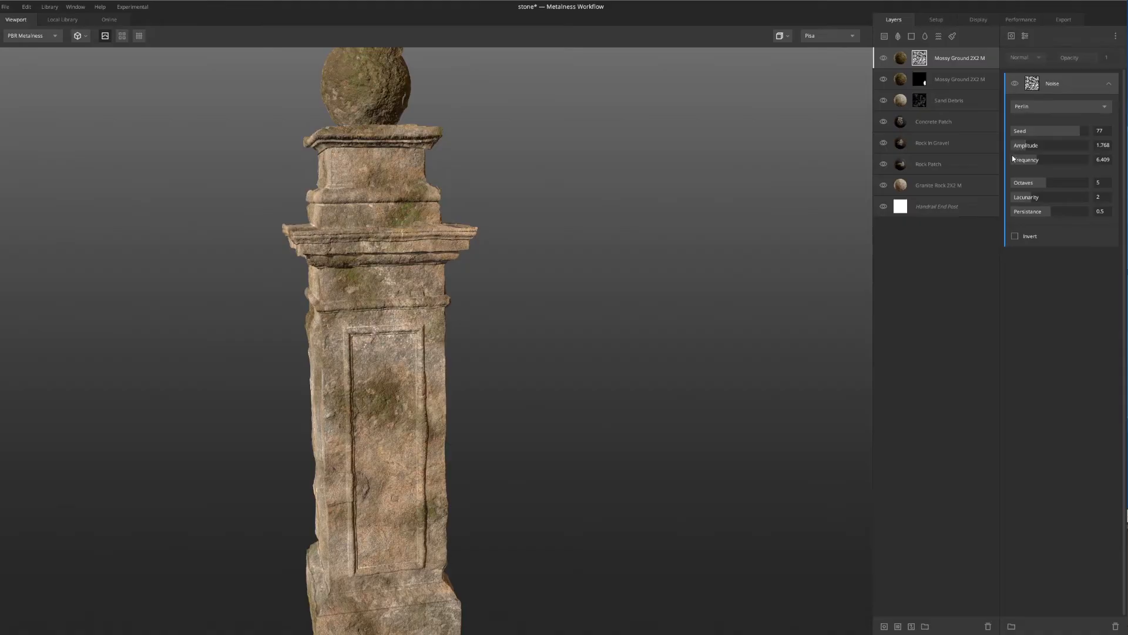
# Set the noise mask's amplitude to about 2.155 and its frequency to about 4.309 for larger moss patches
pyautogui.press('m')
pyautogui.moveTo(1043, 159)
pyautogui.mouseDown()
pyautogui.moveTo(1026, 165)
pyautogui.moveTo(1050, 146)
pyautogui.moveTo(1027, 153)
pyautogui.mouseUp()
pyautogui.press('m')
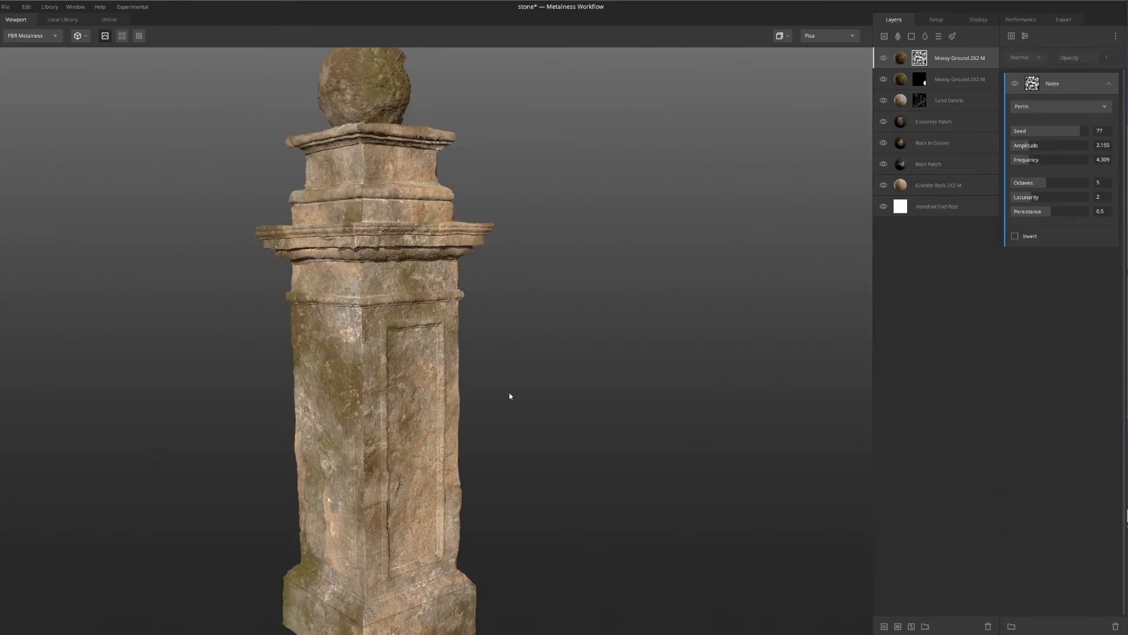
# Examine the noise-masked moss on the ball, cap and upper ledges from several close angles
pyautogui.moveTo(511, 396); pyautogui.dragTo(314, 361)
pyautogui.moveTo(413, 289); pyautogui.dragTo(422, 337, button='middle')
pyautogui.scroll(8, 418, 274)
pyautogui.moveTo(419, 274); pyautogui.dragTo(462, 355, button='middle')
pyautogui.scroll(6, 390, 215)
pyautogui.moveTo(406, 221); pyautogui.dragTo(418, 271)
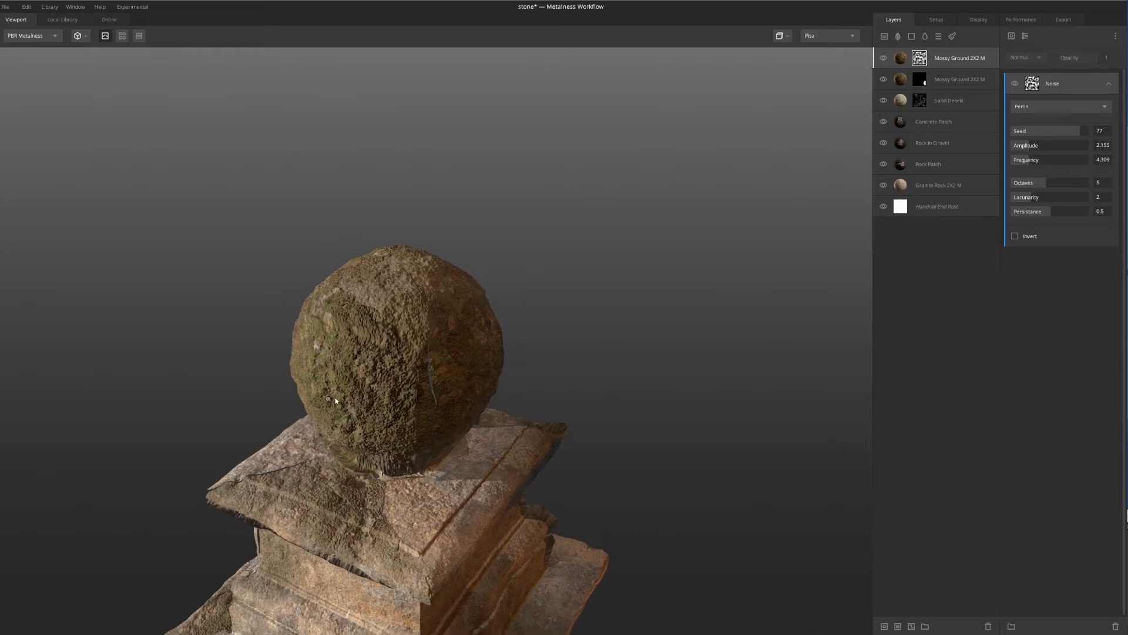
pyautogui.moveTo(428, 239); pyautogui.dragTo(502, 315)
pyautogui.moveTo(242, 536); pyautogui.dragTo(283, 372, button='middle')
pyautogui.scroll(4, 283, 329)
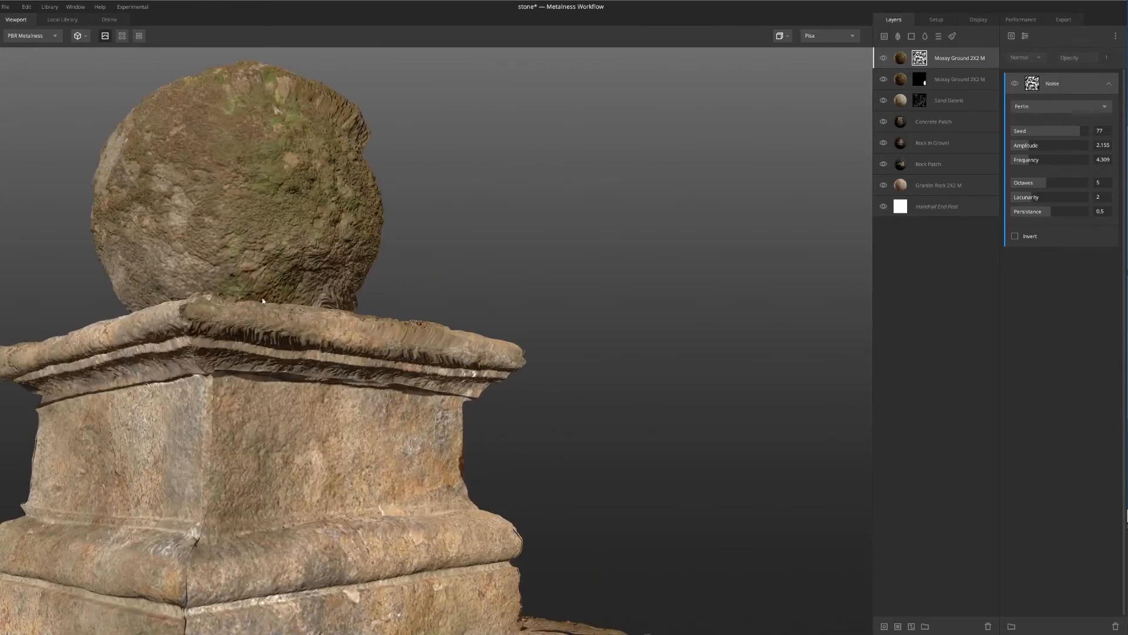
pyautogui.moveTo(204, 354); pyautogui.dragTo(252, 419)
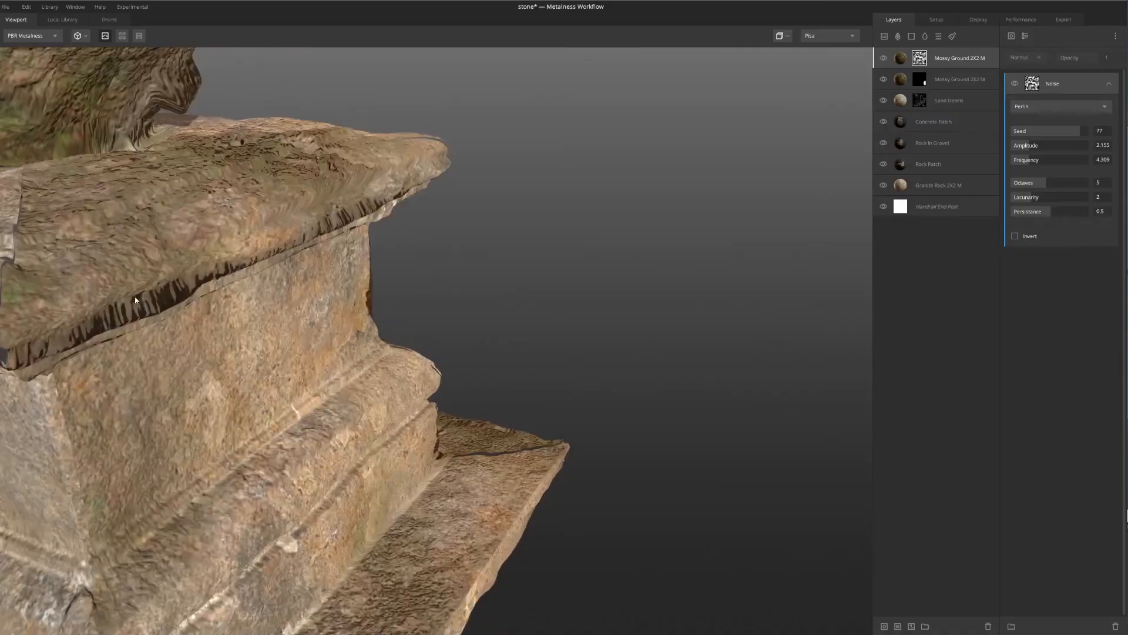
pyautogui.scroll(-6, 176, 339)
pyautogui.keyDown('alt'); pyautogui.moveTo(193, 344); pyautogui.dragTo(277, 321); pyautogui.keyUp('alt')
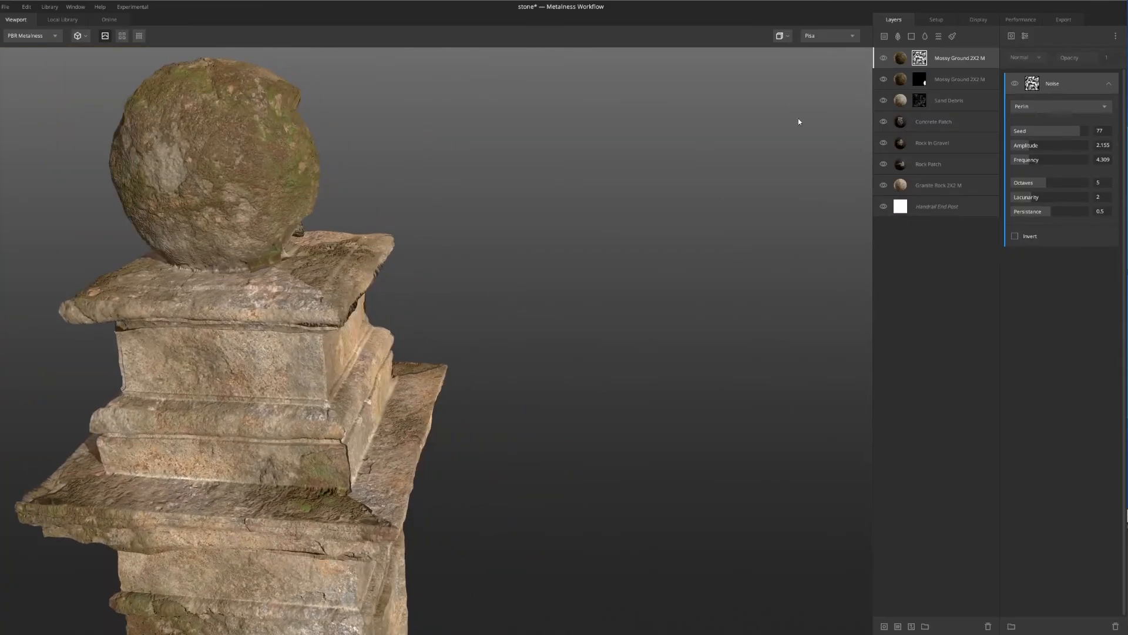
# Disable the displacement channel of the upper Mossy Ground layer and check the ball and cap
pyautogui.click(894, 60)
pyautogui.scroll(-2, 509, 305)
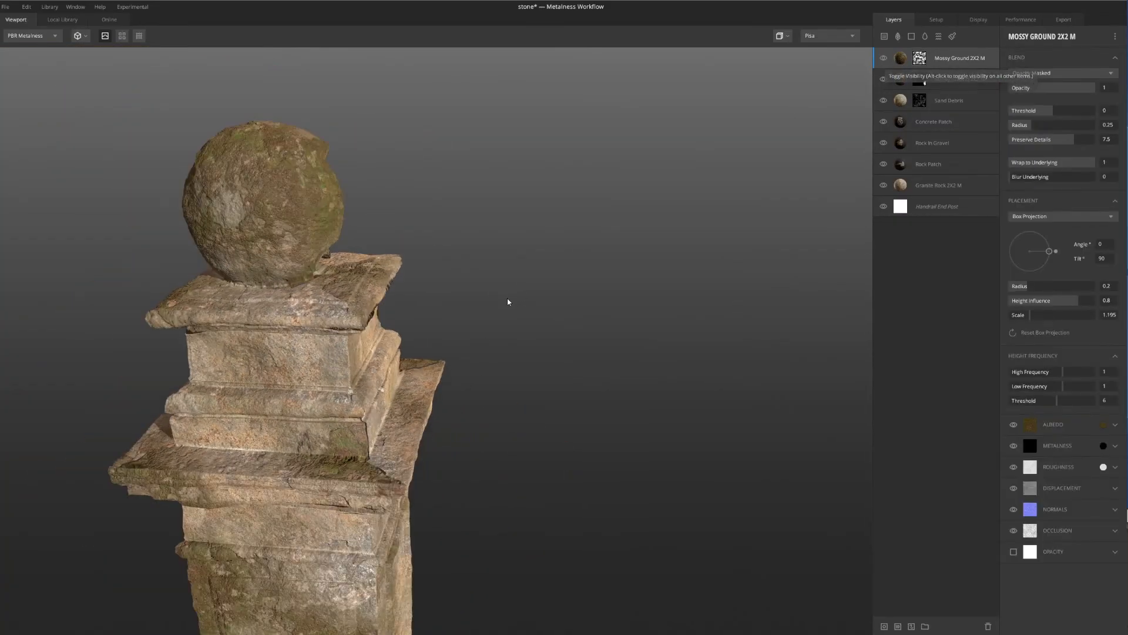
pyautogui.click(1013, 488)
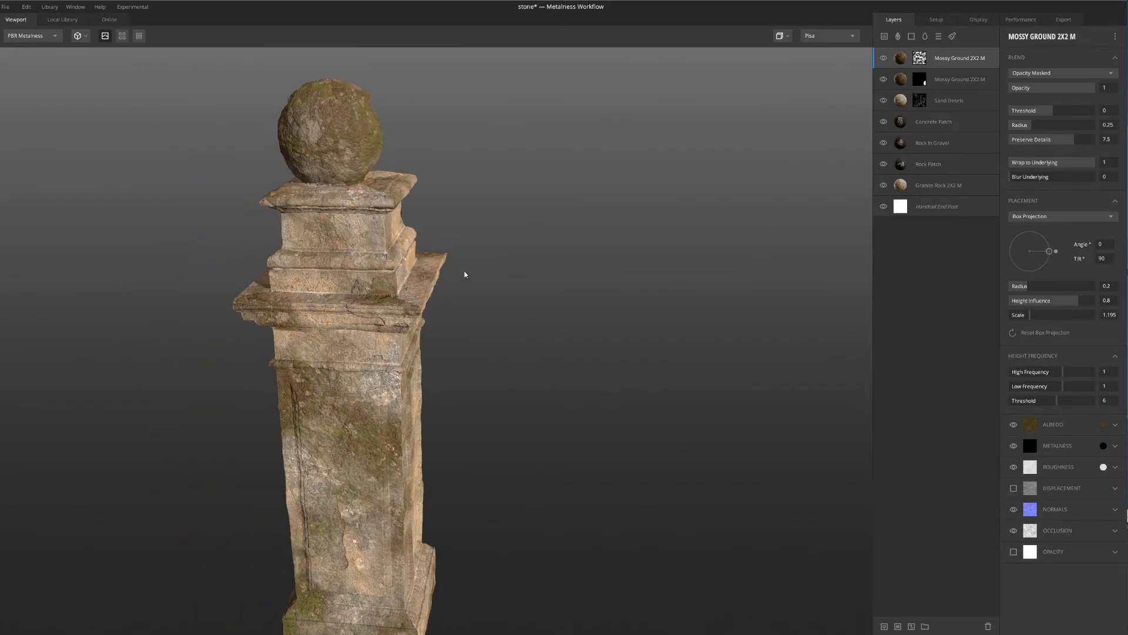
pyautogui.scroll(6, 464, 274)
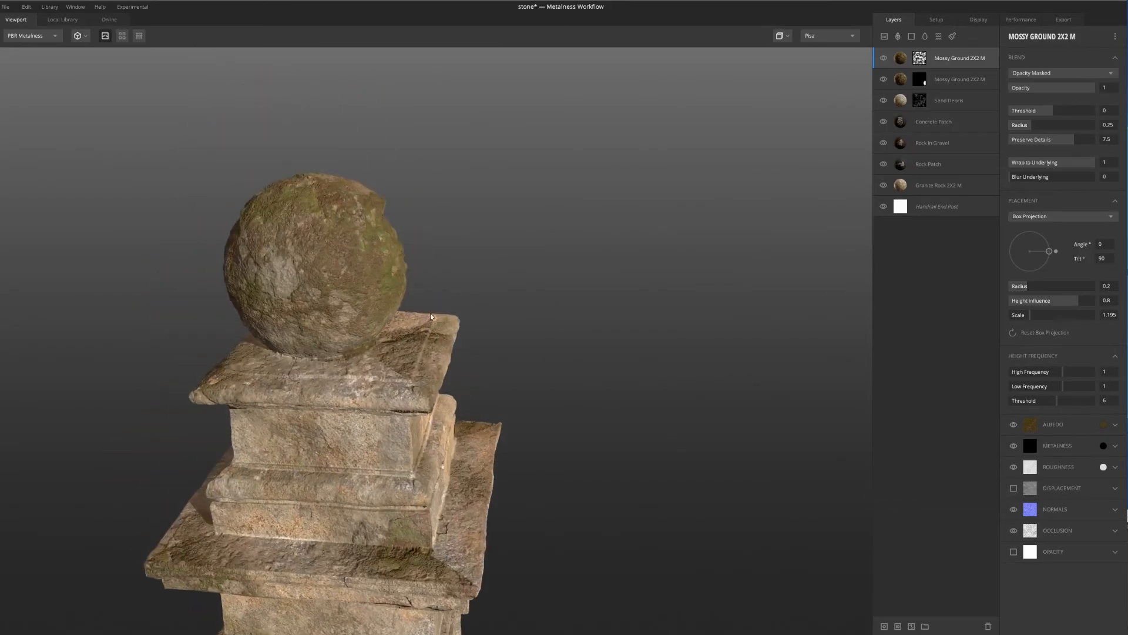
pyautogui.moveTo(431, 316); pyautogui.dragTo(376, 311)
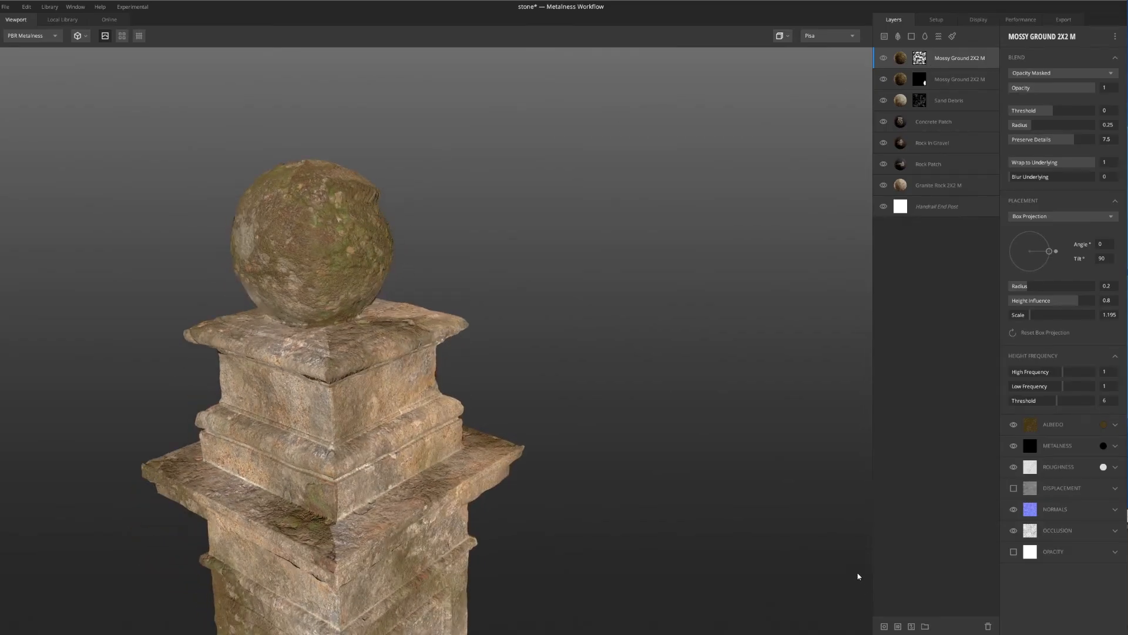
# Add a paint mask to the upper Mossy Ground layer and display the layer mask around the ball
pyautogui.click(912, 627)
pyautogui.moveTo(496, 298)
pyautogui.mouseDown(button='right')
pyautogui.moveTo(506, 277)
pyautogui.moveTo(415, 234)
pyautogui.mouseUp(button='right')
pyautogui.moveTo(415, 233); pyautogui.dragTo(464, 266, button='middle')
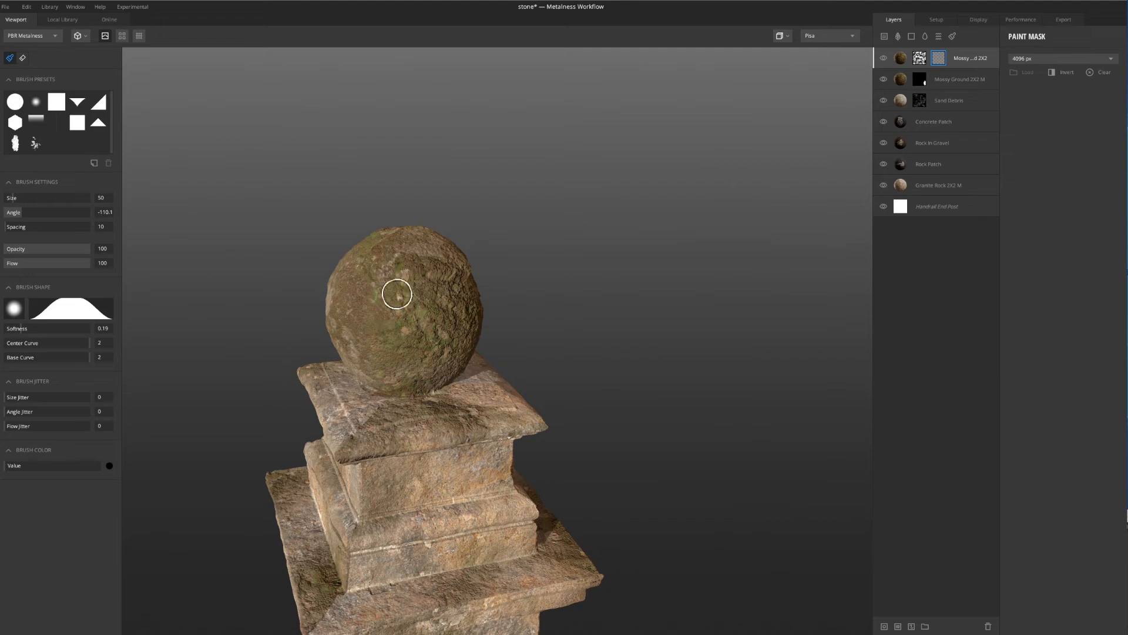
pyautogui.scroll(5, 467, 312)
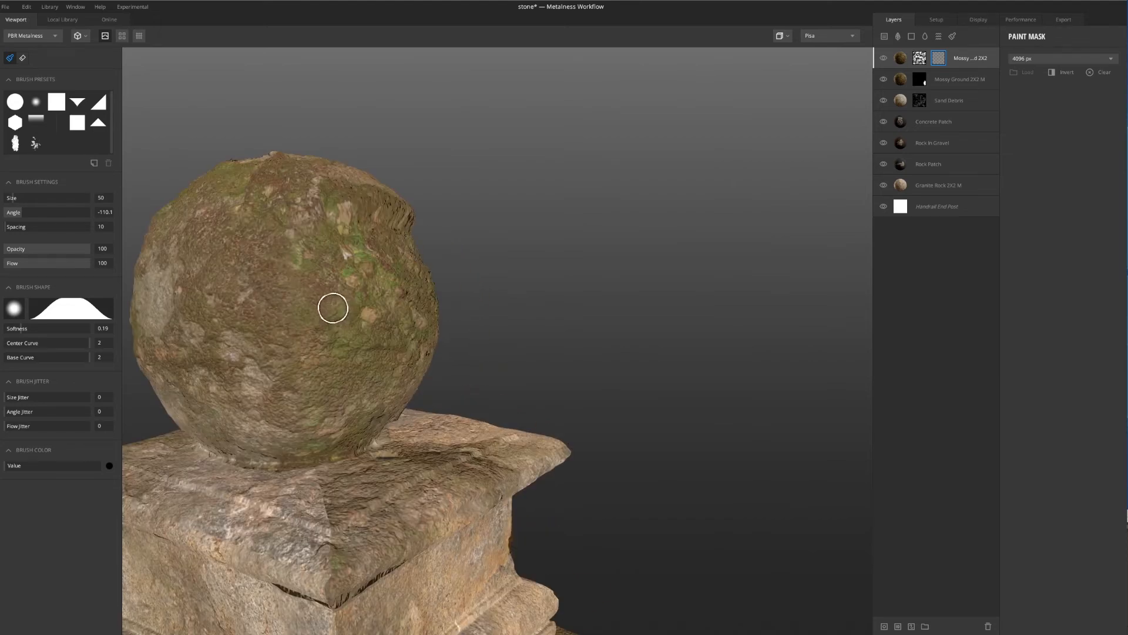
pyautogui.moveTo(264, 310)
pyautogui.mouseDown()
pyautogui.moveTo(255, 373)
pyautogui.moveTo(322, 441)
pyautogui.moveTo(254, 448)
pyautogui.mouseUp()
pyautogui.moveTo(358, 423)
pyautogui.keyDown('alt'); pyautogui.mouseDown()
pyautogui.moveTo(491, 382)
pyautogui.moveTo(323, 414)
pyautogui.mouseUp(); pyautogui.keyUp('alt')
pyautogui.press('m')
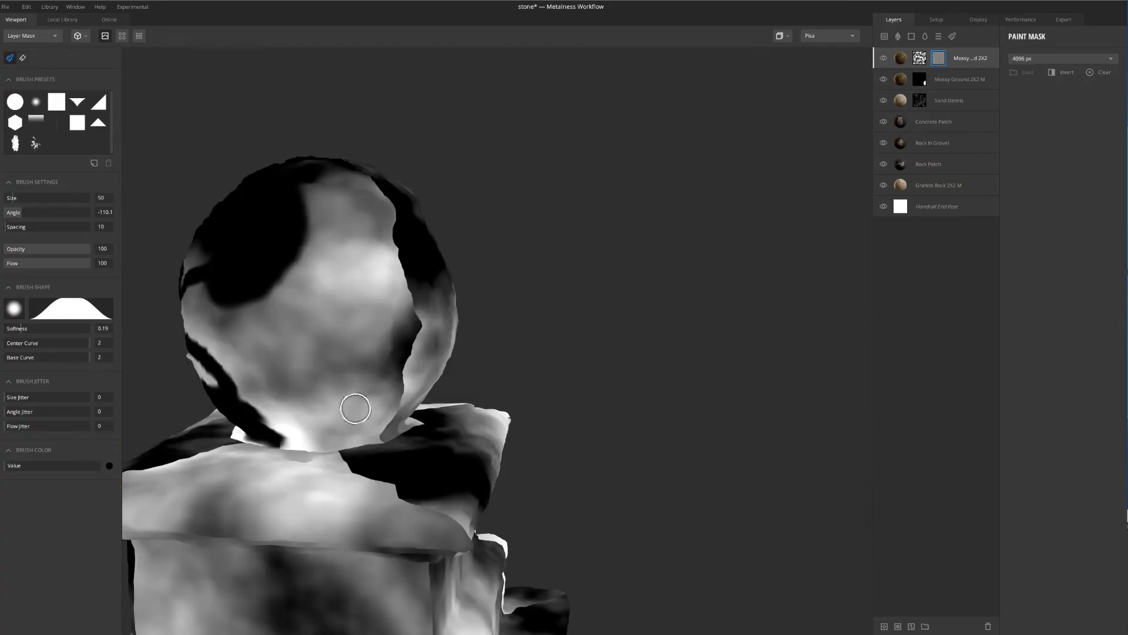
# Set the mask brush size to about 126.9 and its softness to about 0.64
pyautogui.keyDown('alt'); pyautogui.moveTo(235, 387); pyautogui.dragTo(308, 345); pyautogui.keyUp('alt')
pyautogui.moveTo(262, 291)
pyautogui.mouseDown()
pyautogui.moveTo(209, 360)
pyautogui.moveTo(237, 329)
pyautogui.moveTo(231, 281)
pyautogui.mouseUp()
pyautogui.click(26, 198)
pyautogui.keyDown('alt'); pyautogui.moveTo(309, 257); pyautogui.dragTo(616, 212, button='middle'); pyautogui.keyUp('alt')
pyautogui.moveTo(468, 226)
pyautogui.mouseDown()
pyautogui.moveTo(418, 254)
pyautogui.moveTo(445, 219)
pyautogui.mouseUp()
pyautogui.moveTo(47, 328); pyautogui.dragTo(59, 328)
# Paint black over the upper and side surfaces of the ball to mask out the upper Mossy Ground layer
pyautogui.moveTo(395, 252)
pyautogui.mouseDown()
pyautogui.moveTo(529, 262)
pyautogui.moveTo(386, 309)
pyautogui.moveTo(453, 348)
pyautogui.moveTo(592, 209)
pyautogui.moveTo(529, 257)
pyautogui.moveTo(567, 292)
pyautogui.moveTo(468, 345)
pyautogui.moveTo(521, 363)
pyautogui.moveTo(600, 327)
pyautogui.moveTo(505, 178)
pyautogui.moveTo(435, 188)
pyautogui.mouseUp()
pyautogui.moveTo(547, 234)
pyautogui.mouseDown()
pyautogui.moveTo(545, 135)
pyautogui.moveTo(564, 200)
pyautogui.moveTo(517, 271)
pyautogui.mouseUp()
pyautogui.moveTo(518, 270); pyautogui.dragTo(484, 133)
pyautogui.moveTo(544, 235)
pyautogui.mouseDown()
pyautogui.moveTo(396, 317)
pyautogui.moveTo(458, 297)
pyautogui.moveTo(423, 322)
pyautogui.moveTo(377, 469)
pyautogui.moveTo(453, 423)
pyautogui.mouseUp()
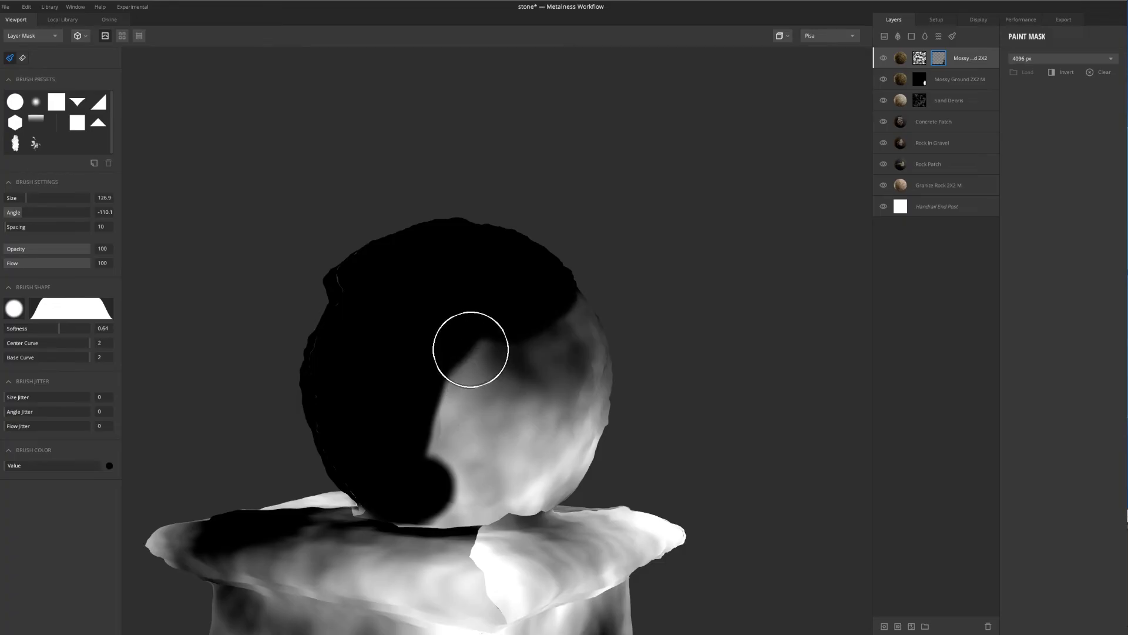
pyautogui.moveTo(469, 344)
pyautogui.mouseDown()
pyautogui.moveTo(433, 478)
pyautogui.moveTo(617, 446)
pyautogui.moveTo(526, 408)
pyautogui.moveTo(443, 411)
pyautogui.moveTo(435, 360)
pyautogui.moveTo(381, 318)
pyautogui.moveTo(307, 430)
pyautogui.moveTo(403, 444)
pyautogui.moveTo(391, 461)
pyautogui.moveTo(345, 471)
pyautogui.moveTo(346, 305)
pyautogui.mouseUp()
pyautogui.moveTo(423, 292)
pyautogui.keyDown('alt'); pyautogui.mouseDown()
pyautogui.moveTo(474, 322)
pyautogui.moveTo(435, 330)
pyautogui.moveTo(530, 277)
pyautogui.moveTo(597, 328)
pyautogui.moveTo(501, 360)
pyautogui.moveTo(573, 395)
pyautogui.moveTo(519, 395)
pyautogui.moveTo(514, 421)
pyautogui.moveTo(493, 398)
pyautogui.mouseUp(); pyautogui.keyUp('alt')
pyautogui.scroll(-4, 491, 400)
pyautogui.scroll(8, 493, 398)
pyautogui.scroll(-4, 547, 402)
pyautogui.scroll(3, 547, 428)
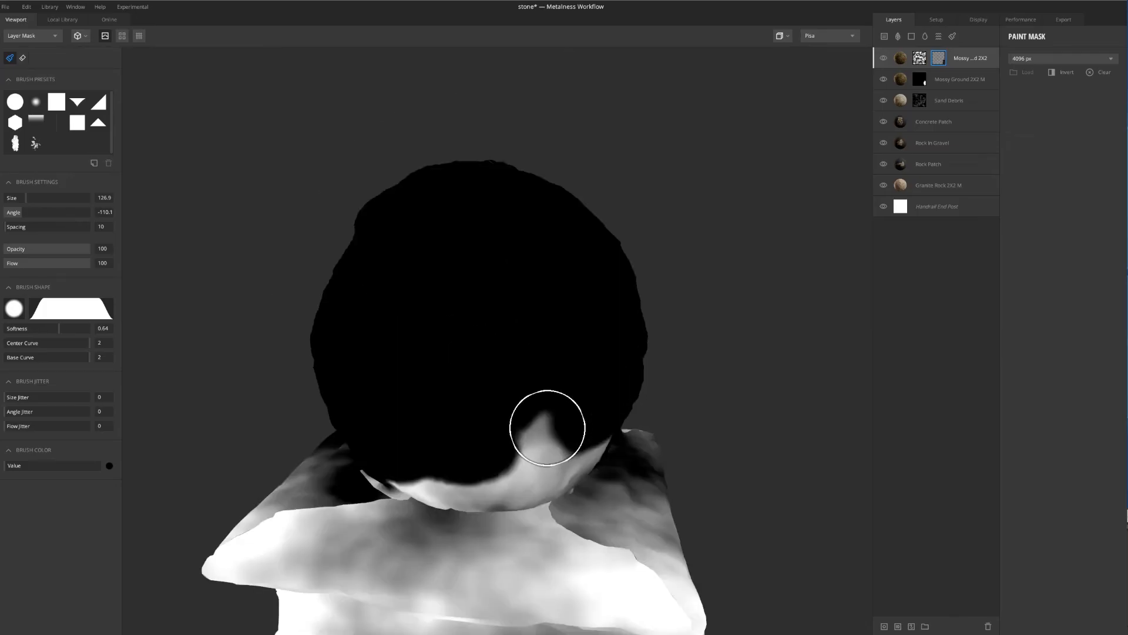
# Paint out the remaining mask around the ball's underside, down to where it meets the cap
pyautogui.keyDown('alt'); pyautogui.moveTo(559, 446); pyautogui.dragTo(515, 398); pyautogui.keyUp('alt')
pyautogui.scroll(3, 577, 490)
pyautogui.moveTo(606, 491)
pyautogui.keyDown('alt'); pyautogui.mouseDown()
pyautogui.moveTo(549, 406)
pyautogui.moveTo(577, 432)
pyautogui.moveTo(483, 252)
pyautogui.moveTo(481, 335)
pyautogui.moveTo(433, 386)
pyautogui.moveTo(339, 409)
pyautogui.moveTo(444, 420)
pyautogui.moveTo(567, 409)
pyautogui.moveTo(650, 423)
pyautogui.moveTo(517, 337)
pyautogui.moveTo(501, 289)
pyautogui.mouseUp(); pyautogui.keyUp('alt')
pyautogui.keyDown('alt'); pyautogui.moveTo(447, 404); pyautogui.dragTo(474, 400); pyautogui.keyUp('alt')
pyautogui.moveTo(311, 440)
pyautogui.mouseDown()
pyautogui.moveTo(253, 440)
pyautogui.moveTo(494, 443)
pyautogui.mouseUp()
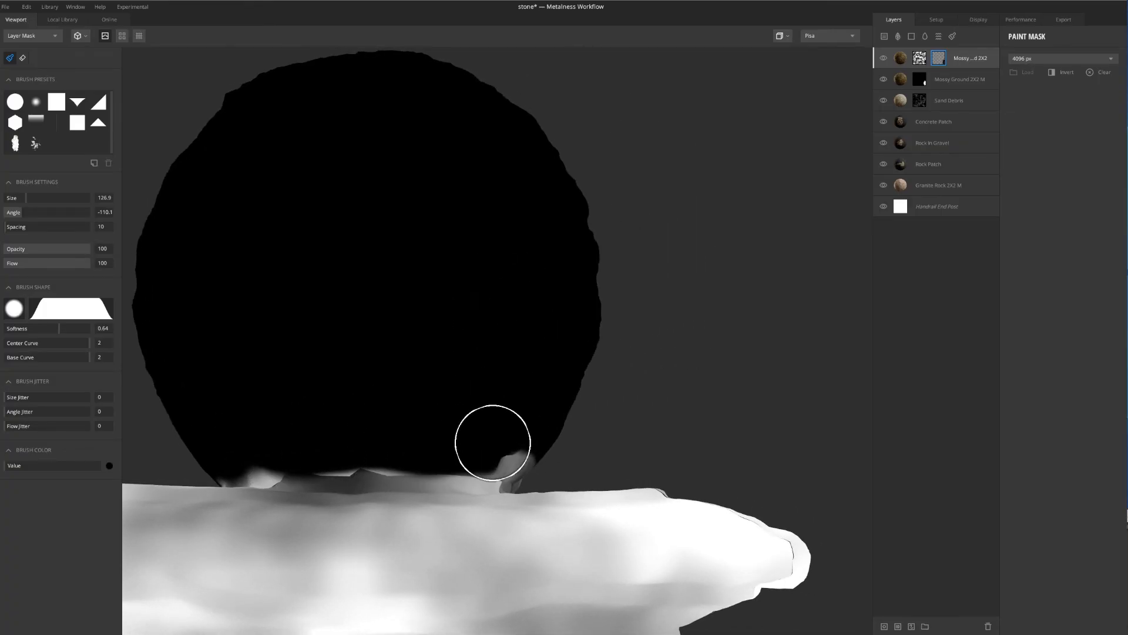
pyautogui.scroll(3, 486, 447)
pyautogui.scroll(-3, 471, 429)
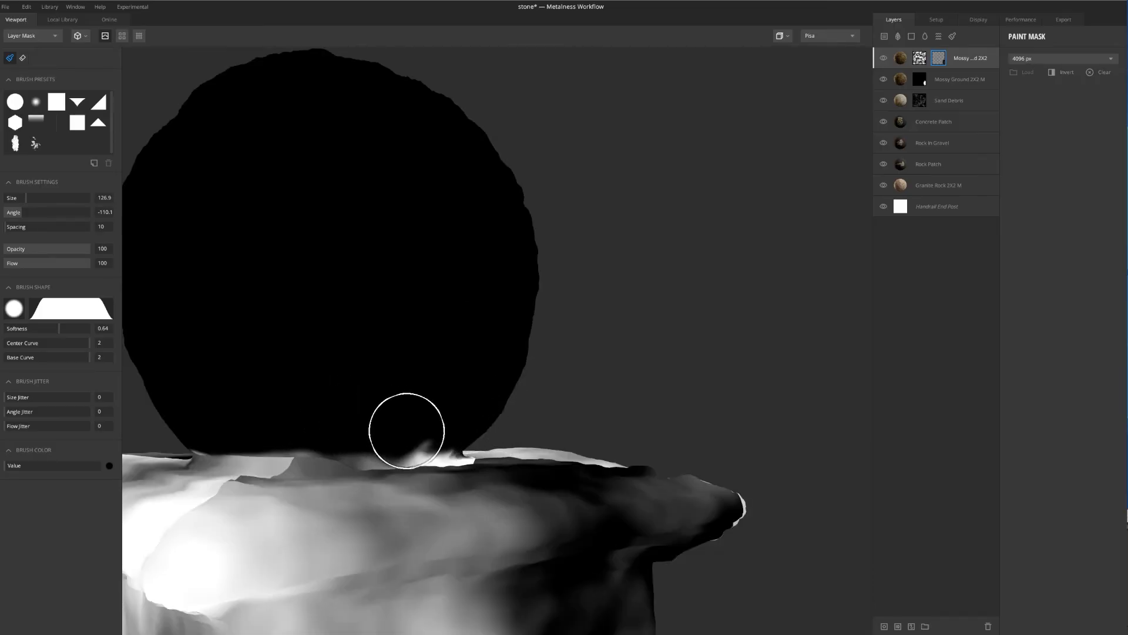
pyautogui.scroll(-2, 412, 411)
pyautogui.moveTo(435, 324)
pyautogui.keyDown('alt'); pyautogui.mouseDown()
pyautogui.moveTo(683, 358)
pyautogui.moveTo(285, 372)
pyautogui.mouseUp(); pyautogui.keyUp('alt')
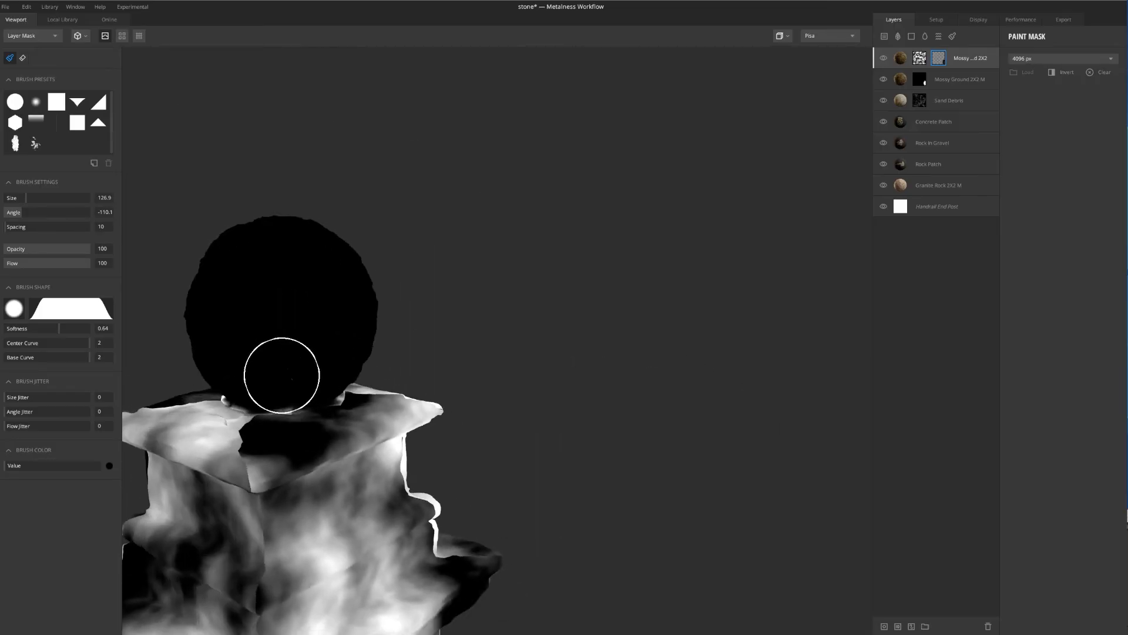
# Examine the whole post in the material view, checking the ball, ledges, shaft and base on several sides
pyautogui.press('m')
pyautogui.scroll(-8, 372, 293)
pyautogui.scroll(5, 382, 379)
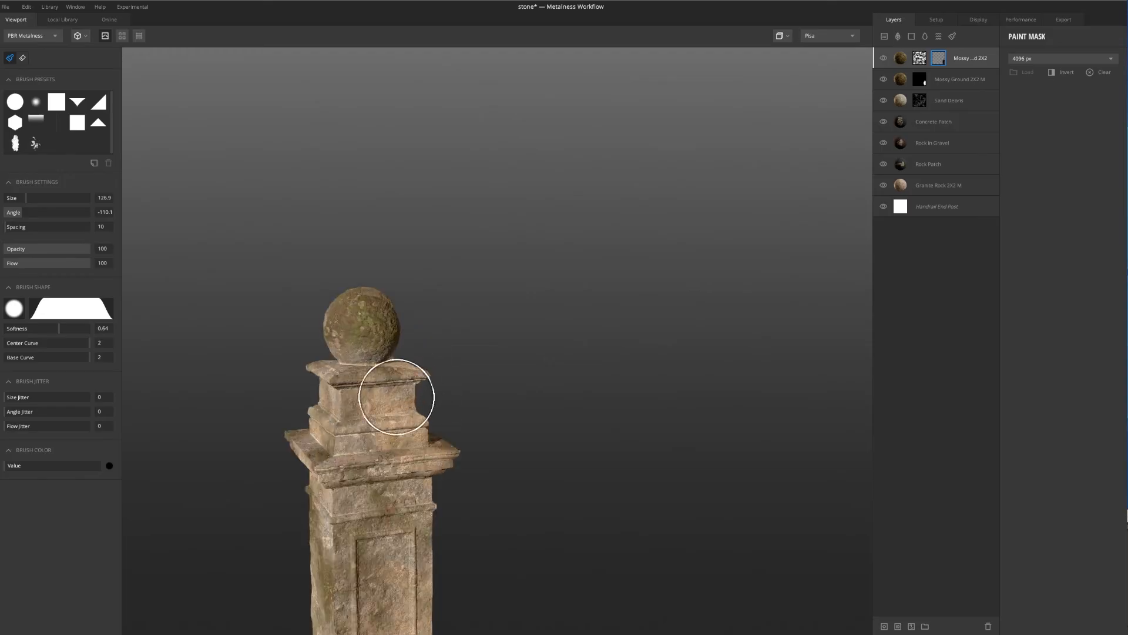
pyautogui.keyDown('alt'); pyautogui.moveTo(396, 395); pyautogui.dragTo(414, 288, button='middle'); pyautogui.keyUp('alt')
pyautogui.keyDown('alt'); pyautogui.moveTo(415, 288); pyautogui.dragTo(427, 312); pyautogui.keyUp('alt')
pyautogui.keyDown('alt'); pyautogui.moveTo(409, 439); pyautogui.dragTo(431, 291, button='middle'); pyautogui.keyUp('alt')
pyautogui.scroll(3, 424, 341)
pyautogui.scroll(-3, 403, 482)
pyautogui.keyDown('alt'); pyautogui.moveTo(403, 481); pyautogui.dragTo(428, 327); pyautogui.keyUp('alt')
pyautogui.keyDown('alt'); pyautogui.moveTo(345, 424); pyautogui.dragTo(413, 433); pyautogui.keyUp('alt')
pyautogui.keyDown('alt'); pyautogui.moveTo(413, 433); pyautogui.dragTo(411, 344, button='middle'); pyautogui.keyUp('alt')
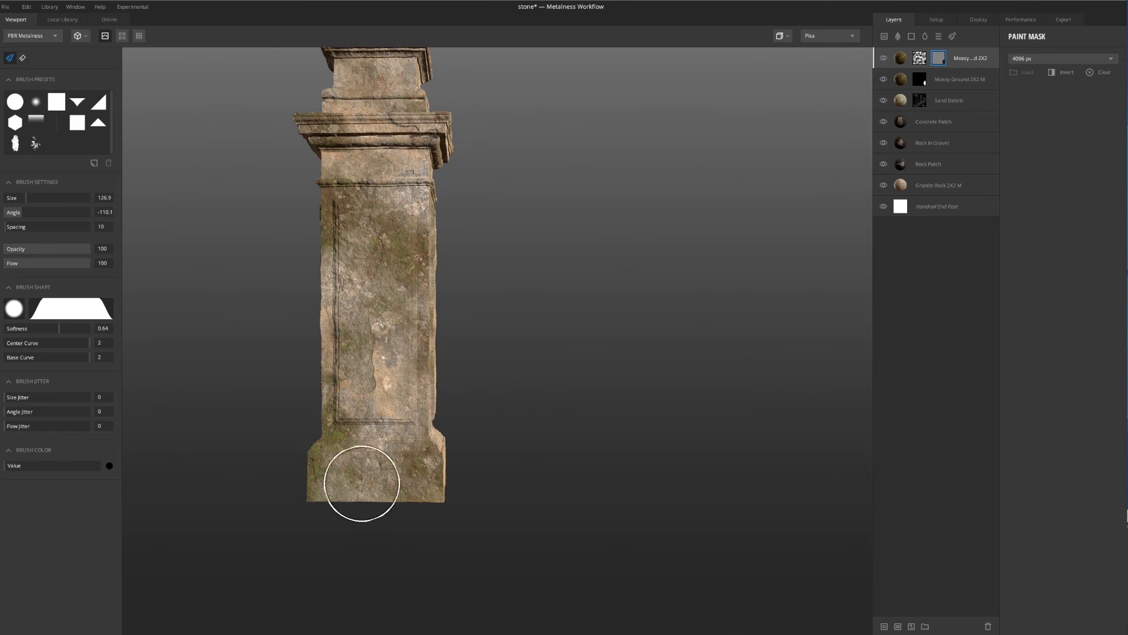
pyautogui.keyDown('alt'); pyautogui.moveTo(370, 253); pyautogui.dragTo(403, 222); pyautogui.keyUp('alt')
pyautogui.keyDown('alt'); pyautogui.moveTo(474, 396); pyautogui.dragTo(402, 390); pyautogui.keyUp('alt')
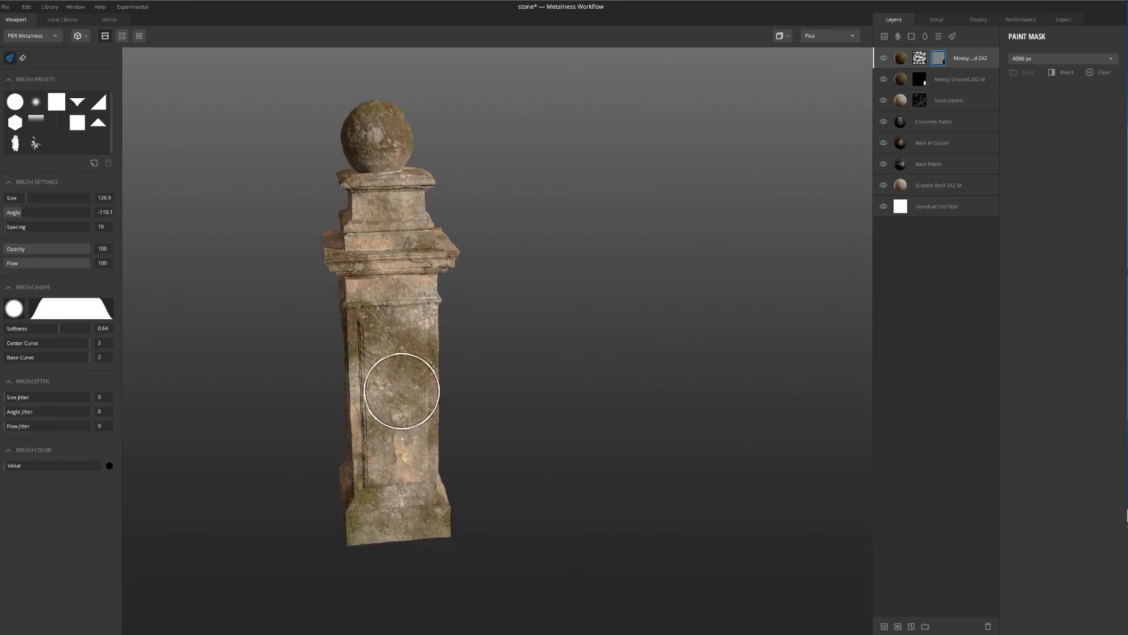
# Duplicate the Concrete Patch layer and display the copy's mask on the post
pyautogui.click(911, 126)
pyautogui.rightClick(939, 124)
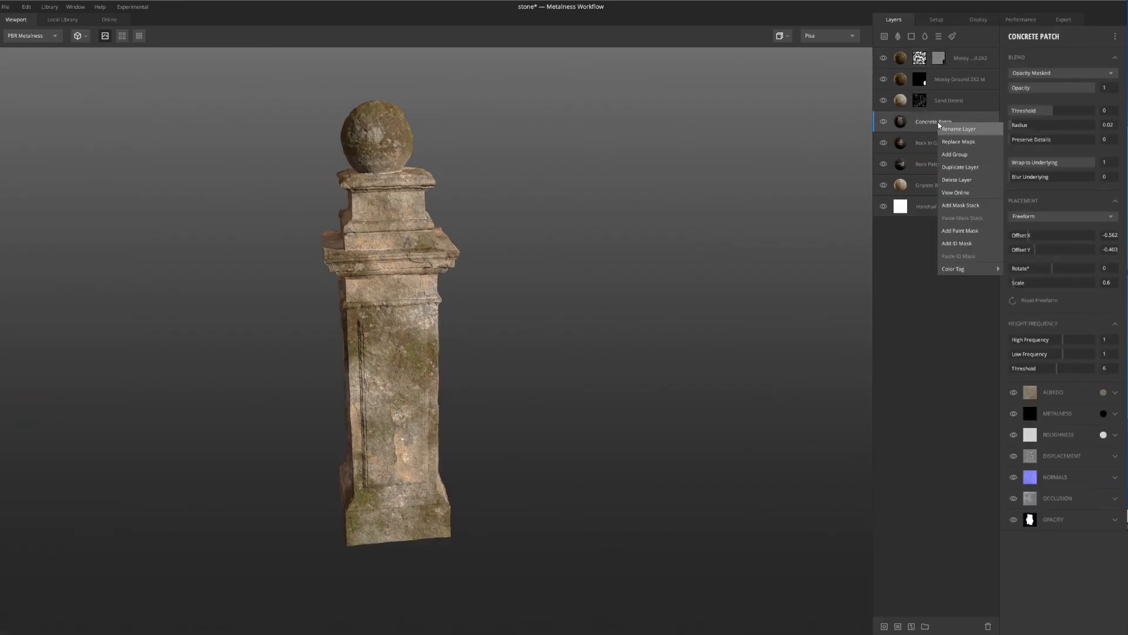
pyautogui.click(956, 170)
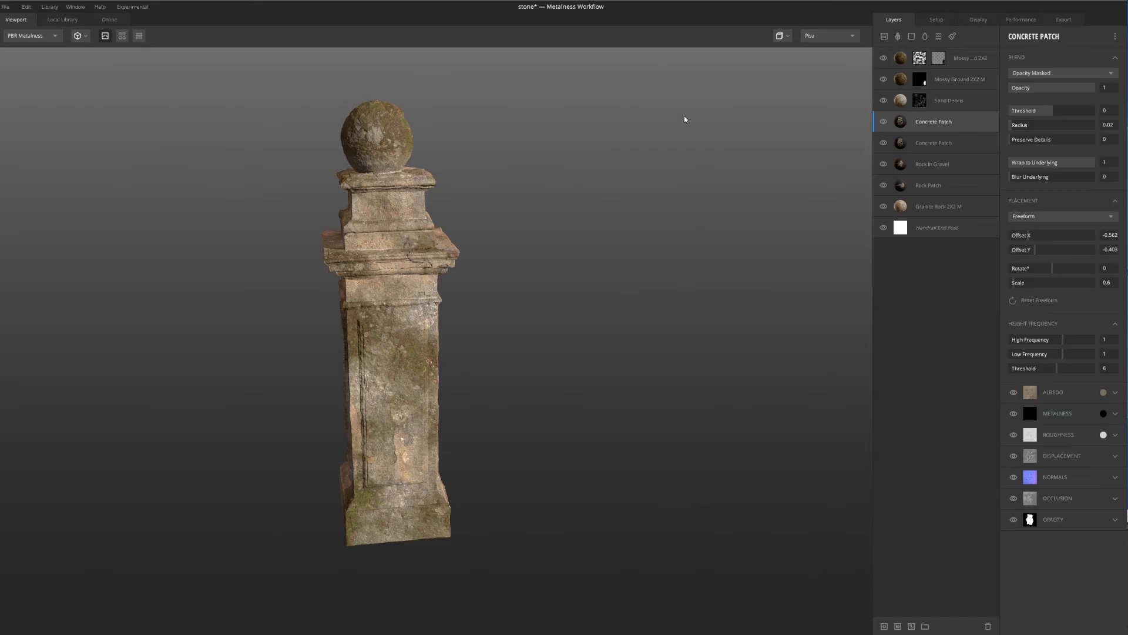
pyautogui.moveTo(638, 175); pyautogui.dragTo(621, 189, button='middle')
pyautogui.scroll(-1, 621, 190)
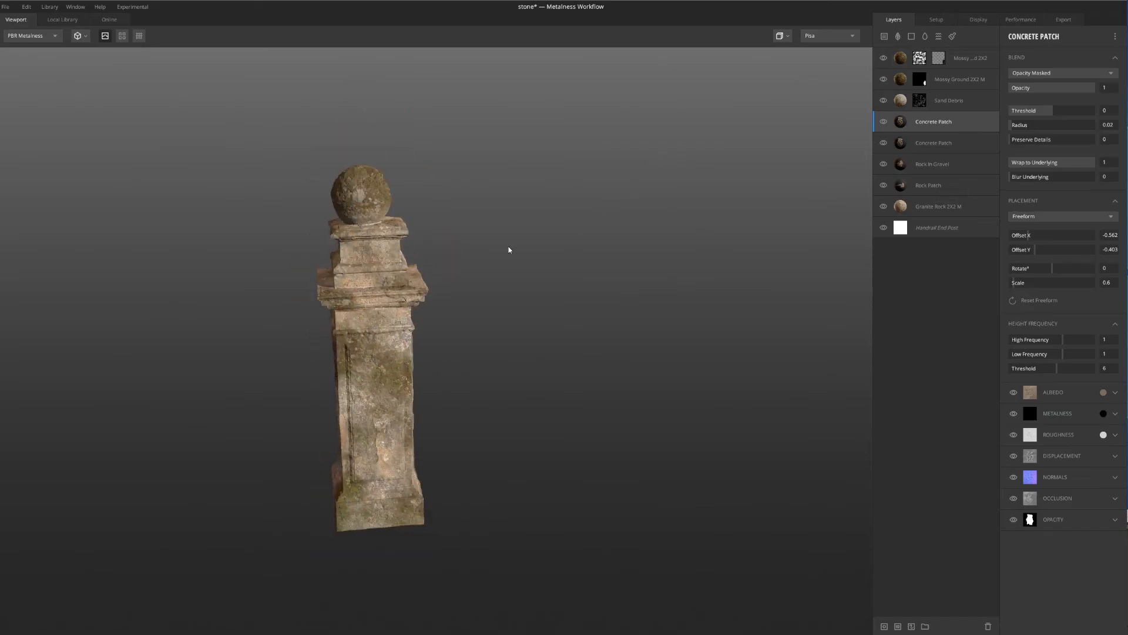
pyautogui.scroll(1, 499, 248)
pyautogui.press('m')
pyautogui.moveTo(791, 228); pyautogui.dragTo(543, 217)
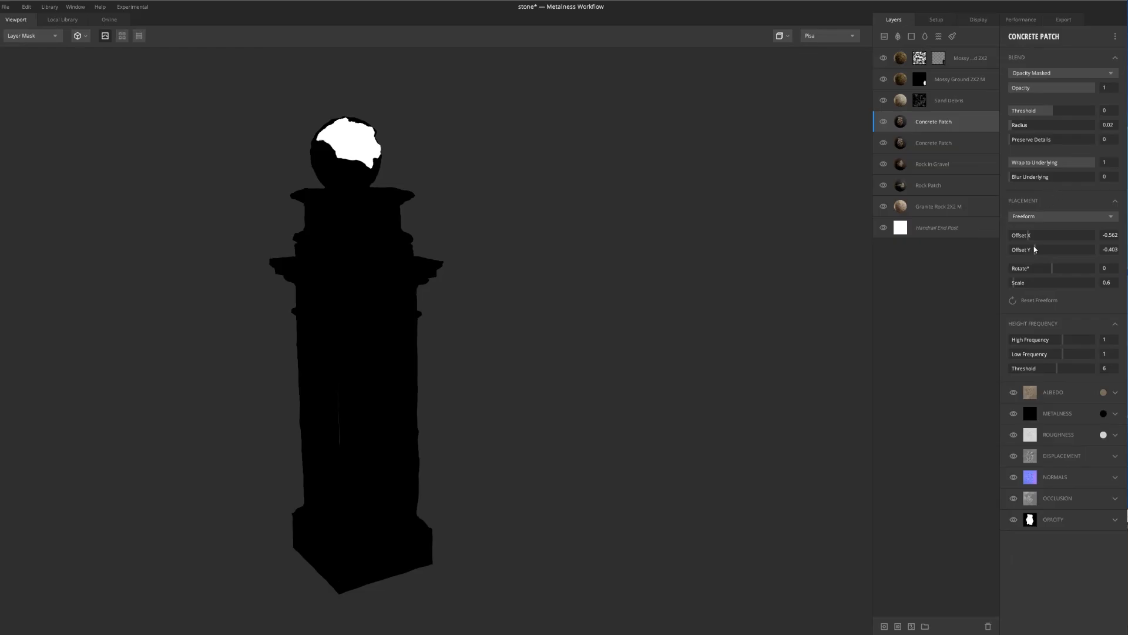
# Move the copied concrete patch onto the post's base by setting its Offset Y to 0.035 and Offset X to -0.413
pyautogui.moveTo(1037, 252); pyautogui.dragTo(1054, 253)
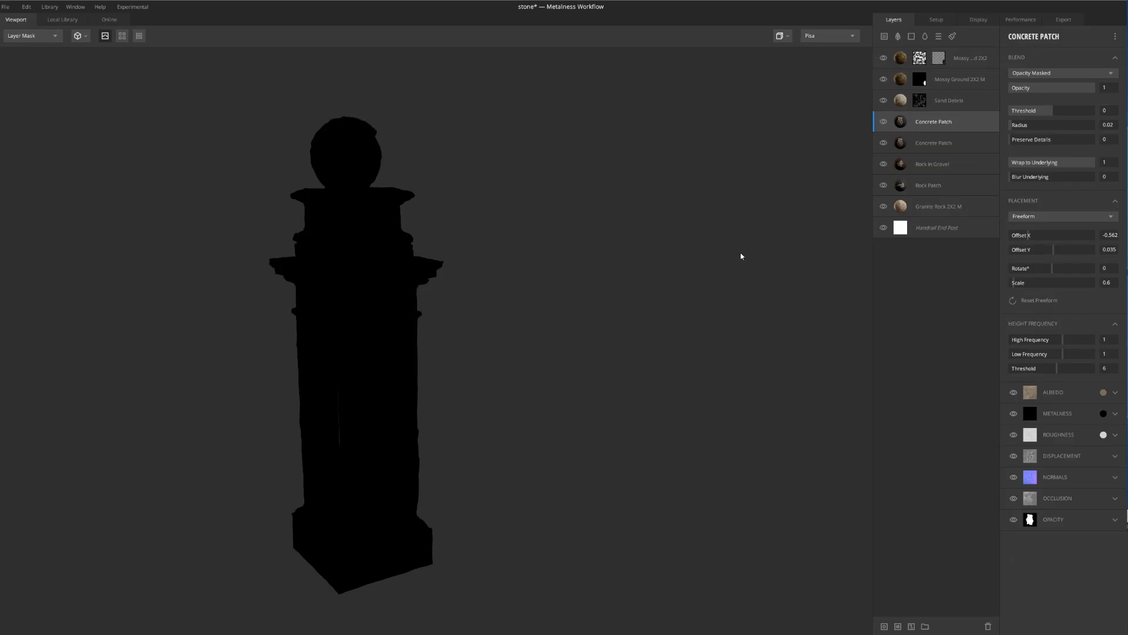
pyautogui.moveTo(741, 256); pyautogui.dragTo(362, 265)
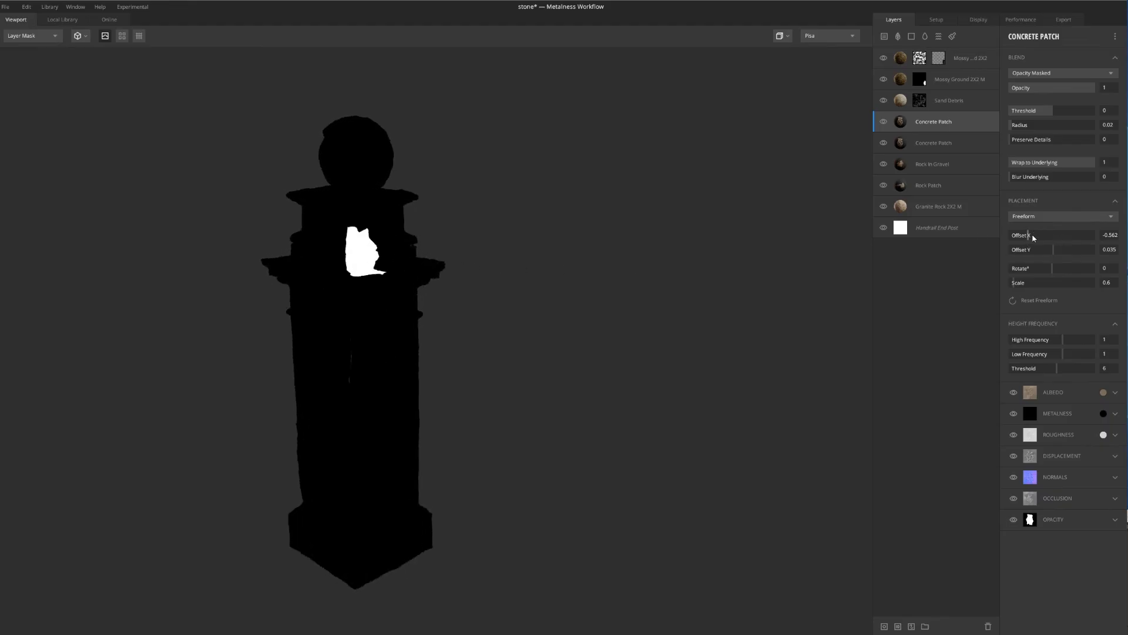
pyautogui.moveTo(1033, 237); pyautogui.dragTo(1038, 235)
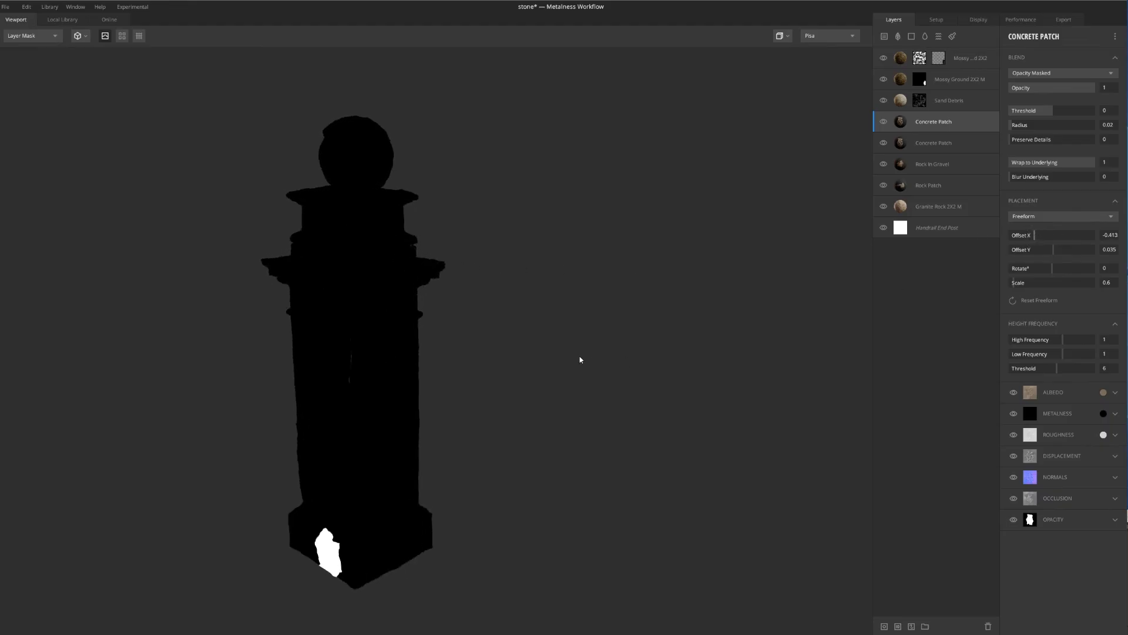
# Rotate the copied concrete patch on the base to 84.17° and switch back to the PBR Metalness material view
pyautogui.moveTo(581, 359); pyautogui.dragTo(573, 304)
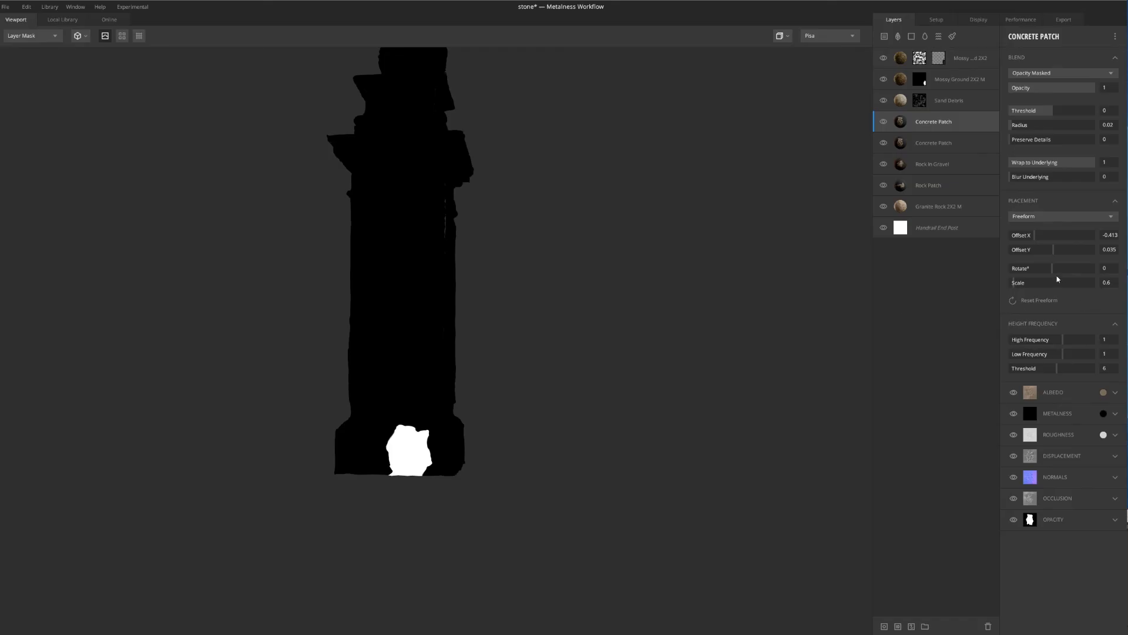
pyautogui.moveTo(1056, 270); pyautogui.dragTo(1073, 270)
pyautogui.moveTo(714, 366); pyautogui.dragTo(686, 387)
pyautogui.press('m')
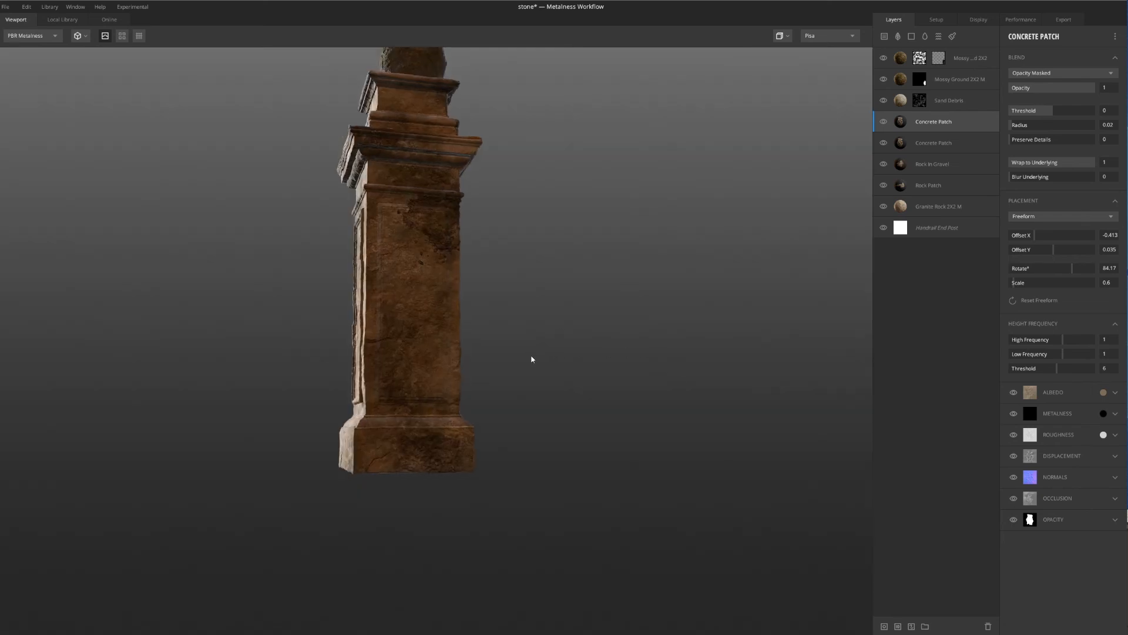
# Examine up close how the copied concrete patch blends into the stone on the post's base
pyautogui.moveTo(786, 290); pyautogui.dragTo(420, 449)
pyautogui.scroll(4, 417, 448)
pyautogui.moveTo(404, 436); pyautogui.dragTo(451, 351, button='middle')
pyautogui.moveTo(451, 350); pyautogui.dragTo(606, 367)
pyautogui.scroll(-2, 399, 500)
pyautogui.scroll(3, 388, 511)
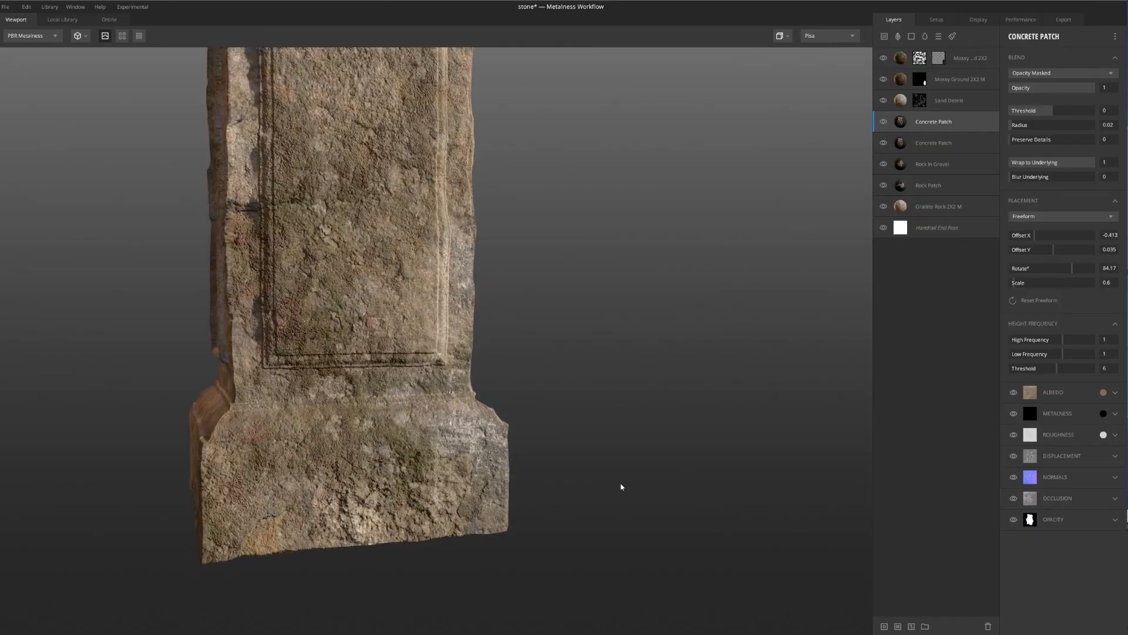
pyautogui.scroll(-4, 382, 519)
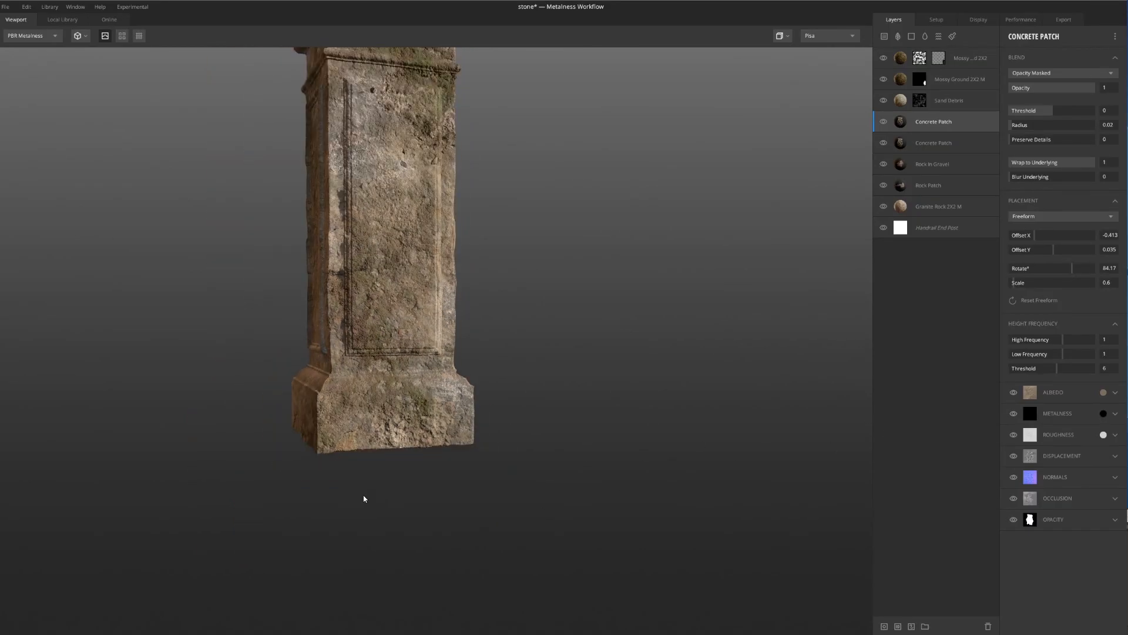
# Examine the whole post from several sides, from the base up the shaft to the ledges and ball
pyautogui.moveTo(363, 495); pyautogui.dragTo(454, 489)
pyautogui.moveTo(425, 347); pyautogui.dragTo(429, 397, button='middle')
pyautogui.scroll(-4, 433, 397)
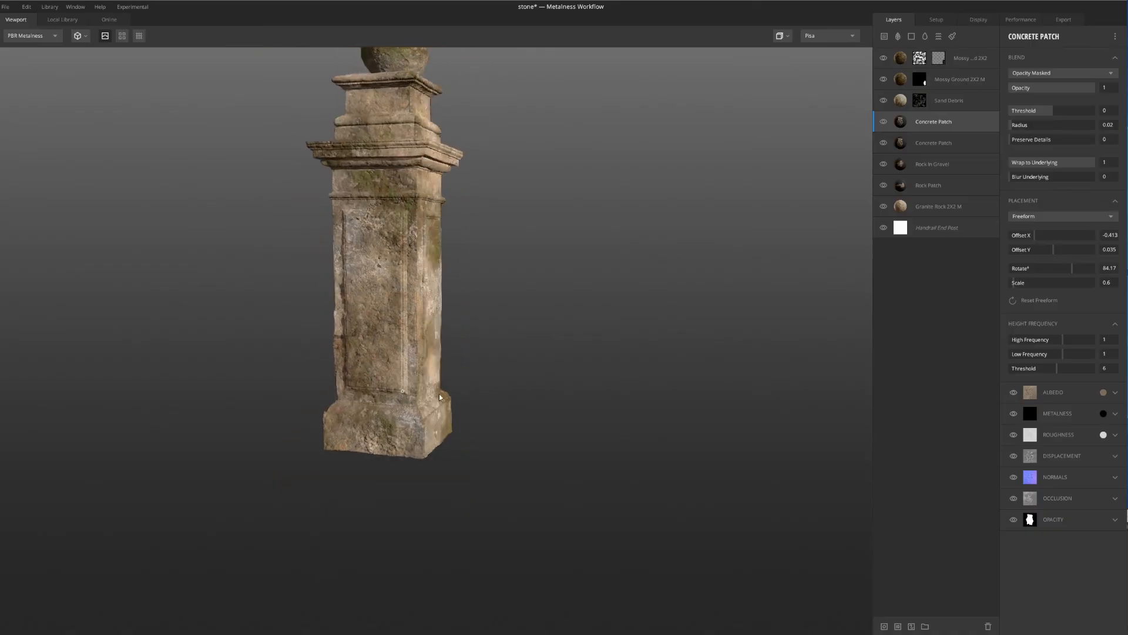
pyautogui.moveTo(439, 394); pyautogui.dragTo(486, 392)
pyautogui.moveTo(365, 263); pyautogui.dragTo(388, 329, button='middle')
pyautogui.scroll(-3, 401, 256)
pyautogui.moveTo(402, 256); pyautogui.dragTo(396, 230)
pyautogui.scroll(6, 411, 220)
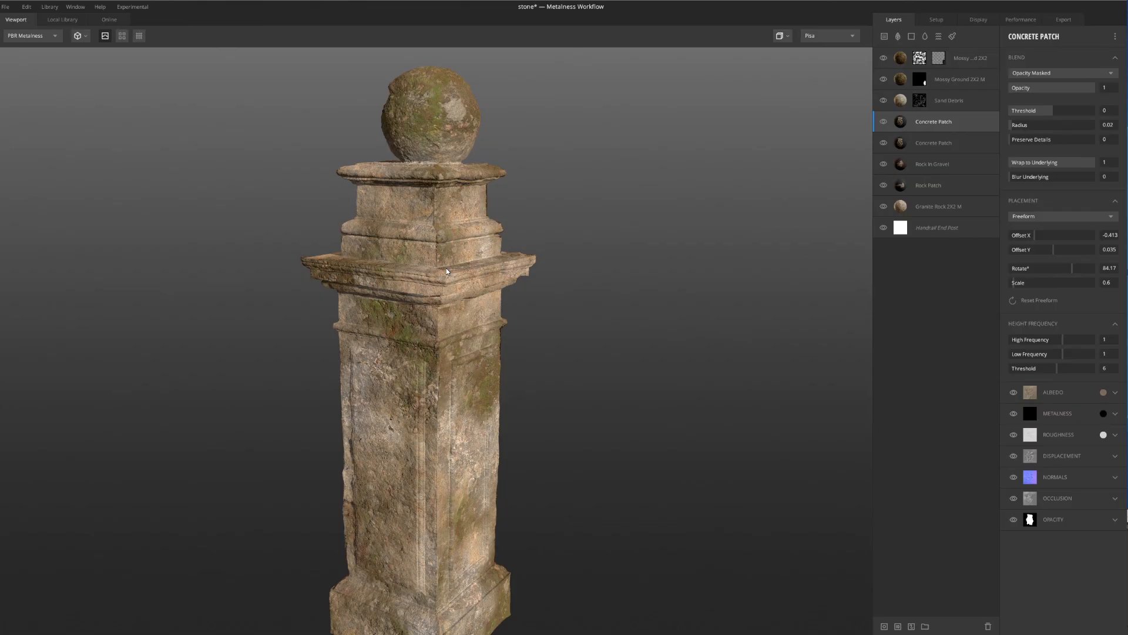
pyautogui.scroll(-5, 447, 282)
pyautogui.scroll(3, 448, 297)
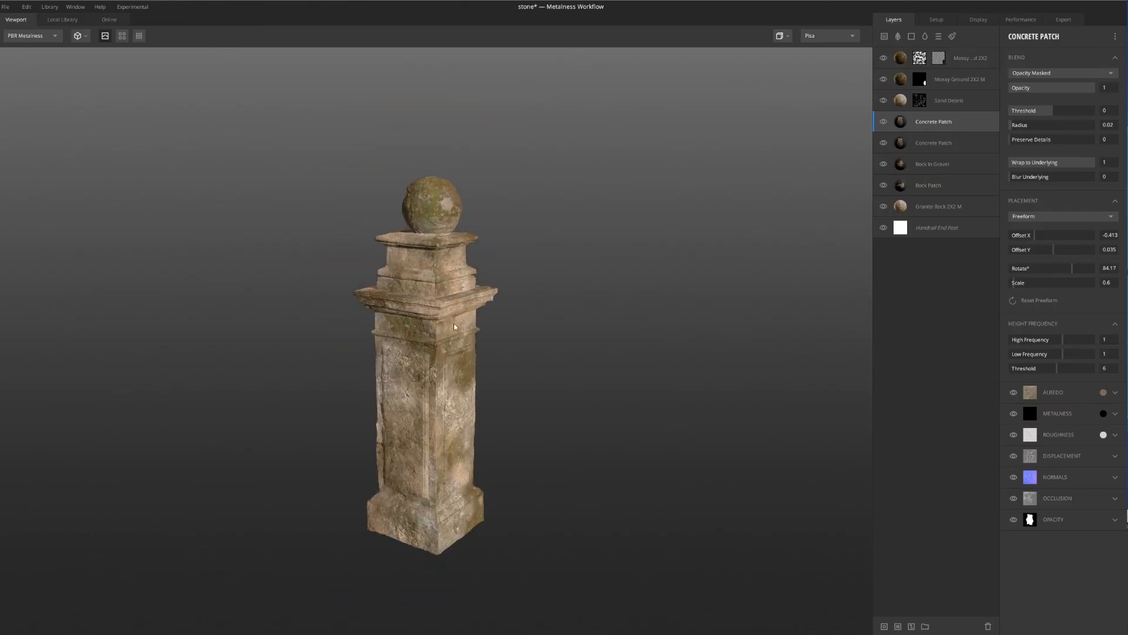